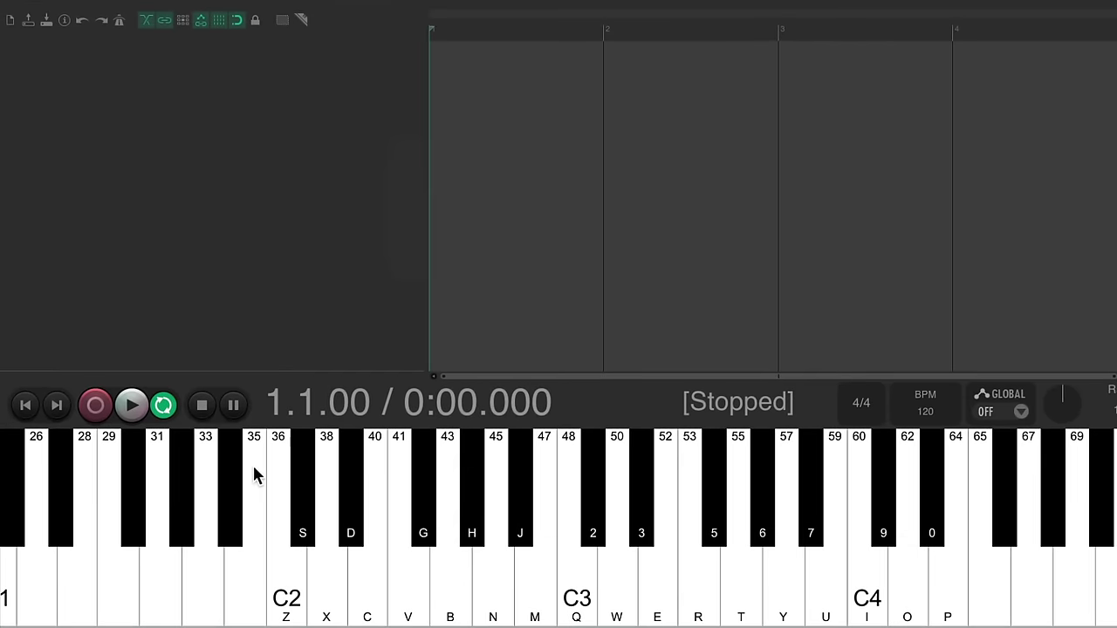
# Add a new track and load VSTi Analog Lab V (Arturia) on it from the Instruments list
pyautogui.doubleClick(291, 152)
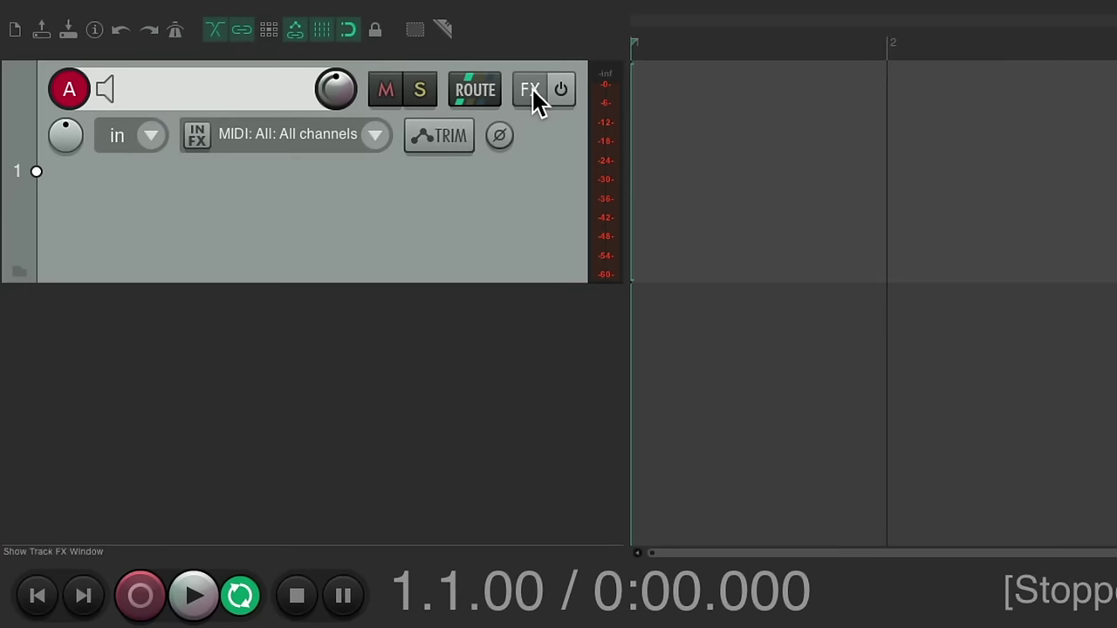
pyautogui.click(531, 88)
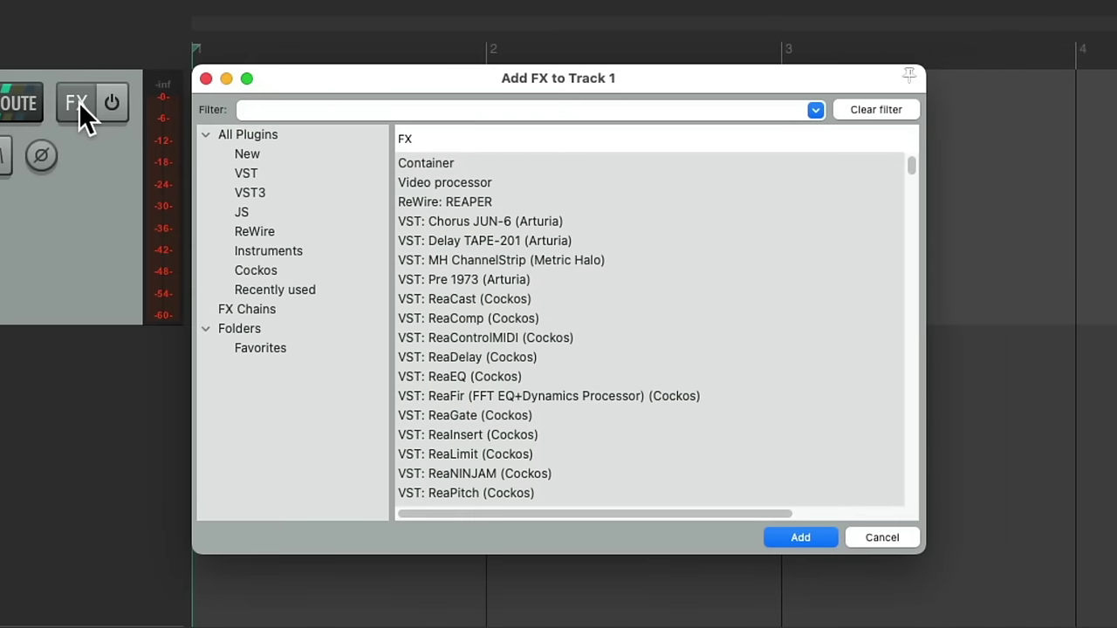
pyautogui.click(268, 251)
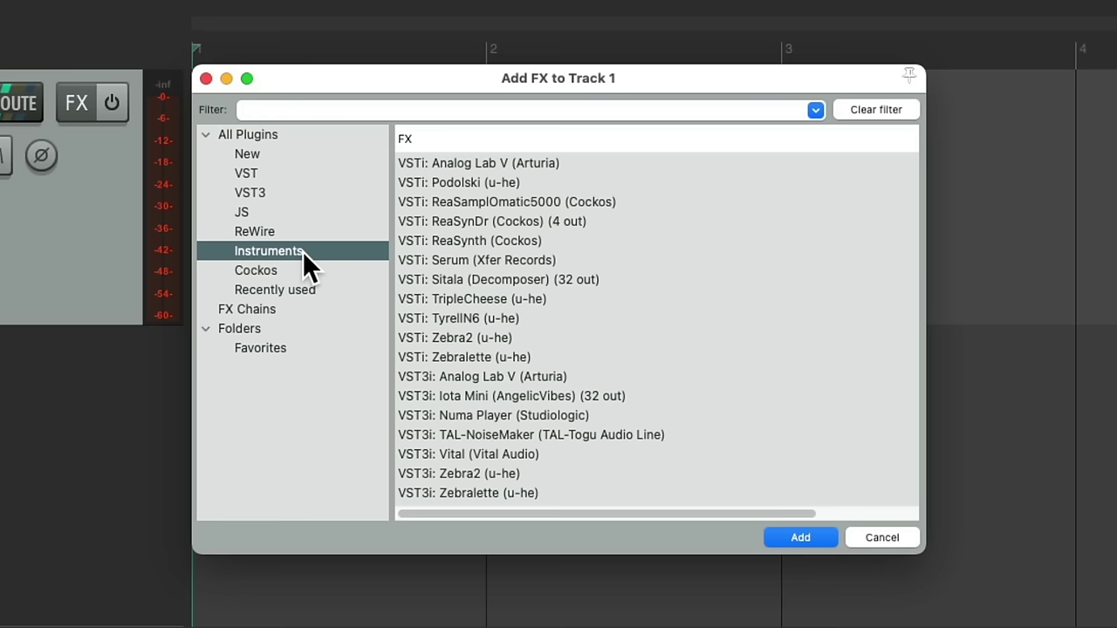
pyautogui.click(564, 163)
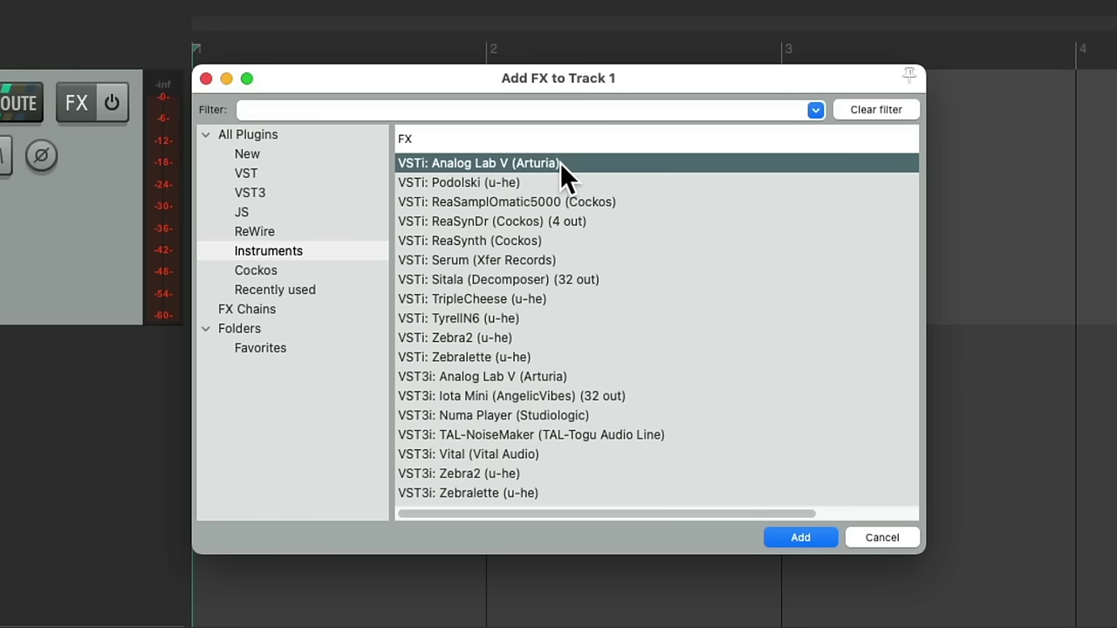
pyautogui.doubleClick(560, 162)
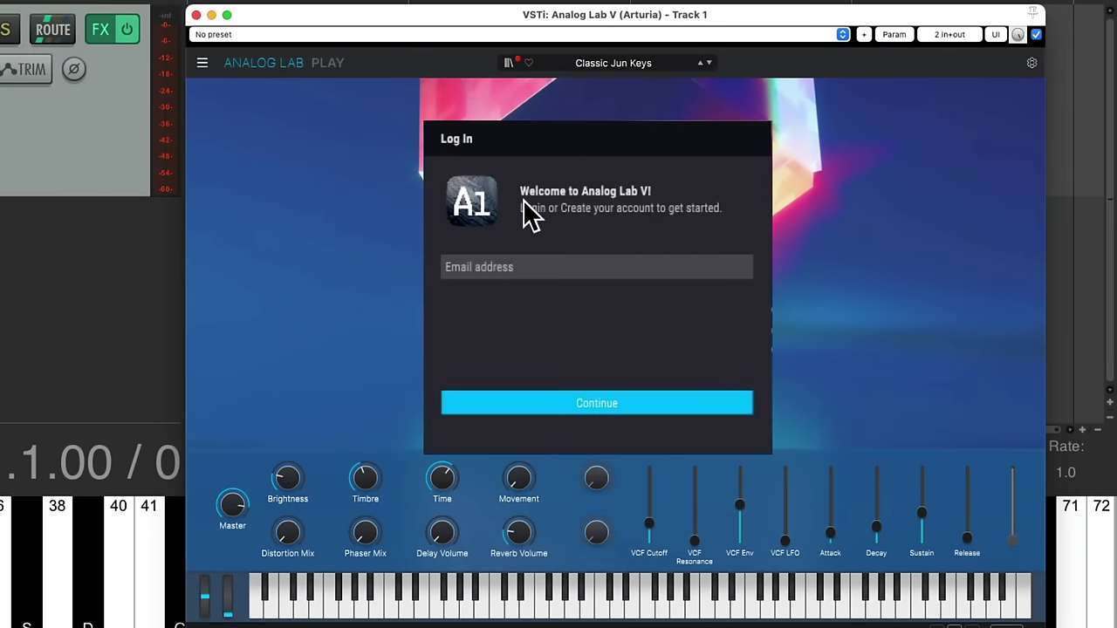
# Submit an account e-mail at the Analog Lab V log-in prompt and open the sound browser
pyautogui.click(549, 271)
pyautogui.write('jfjkgkjfkfkfkfkf')
pyautogui.press('Return')
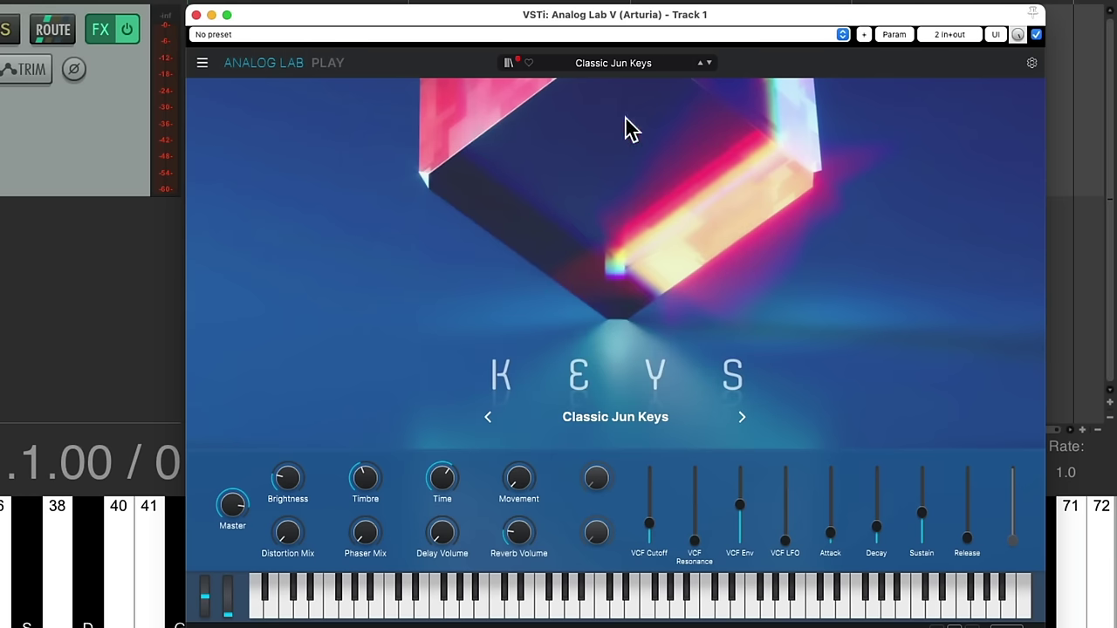
pyautogui.click(509, 64)
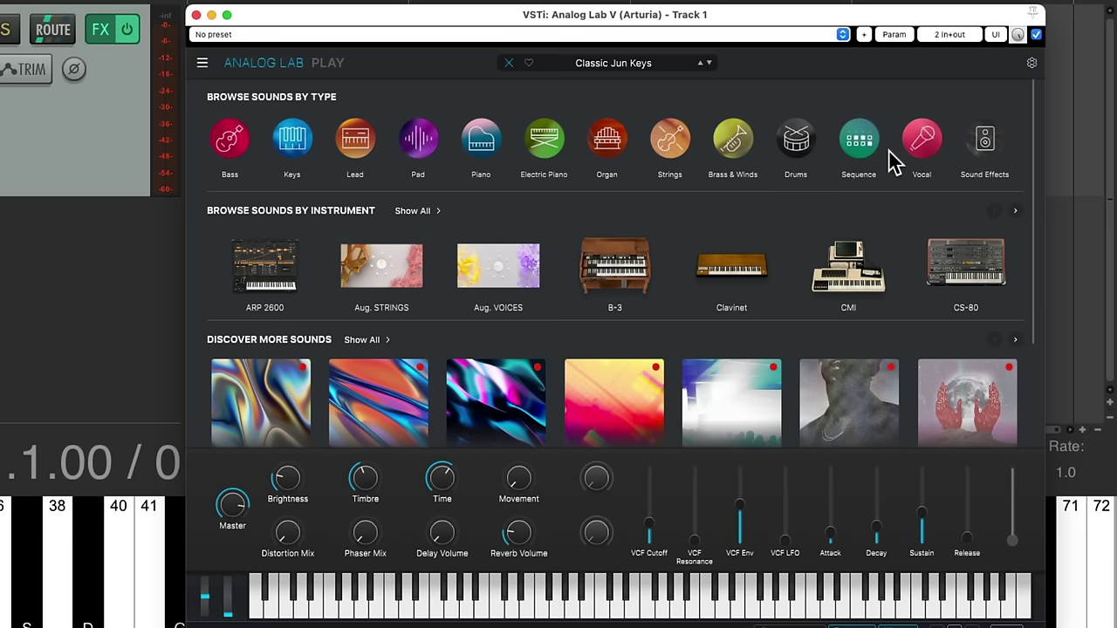
# Show the Bass presets and set the track input to MIDI, All MIDI Inputs, All Channels
pyautogui.click(230, 149)
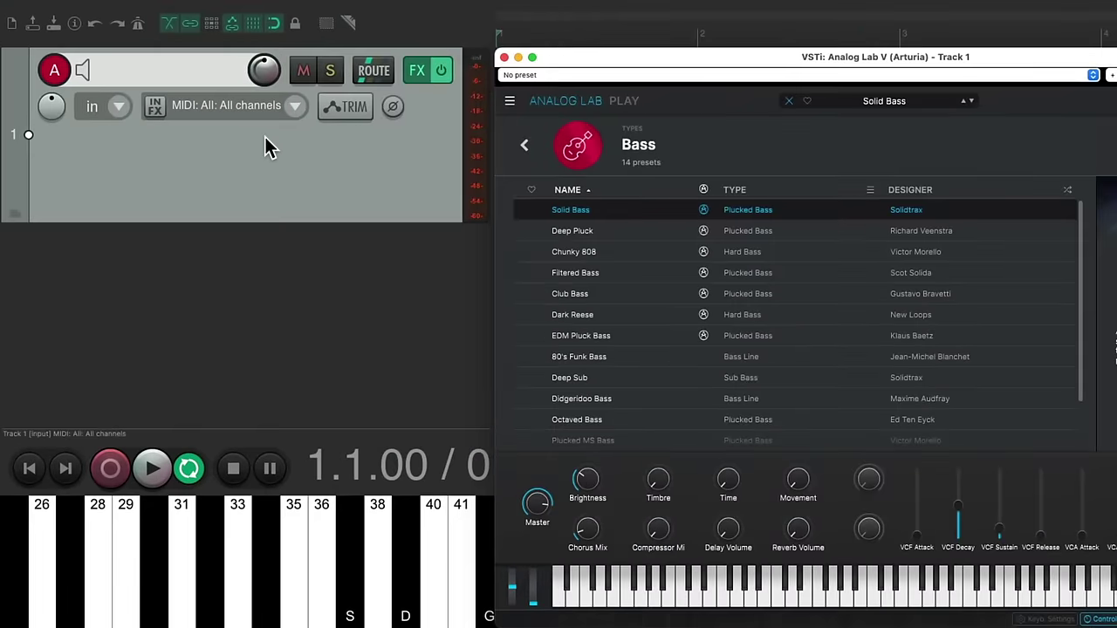
pyautogui.click(259, 94)
pyautogui.moveTo(398, 193)
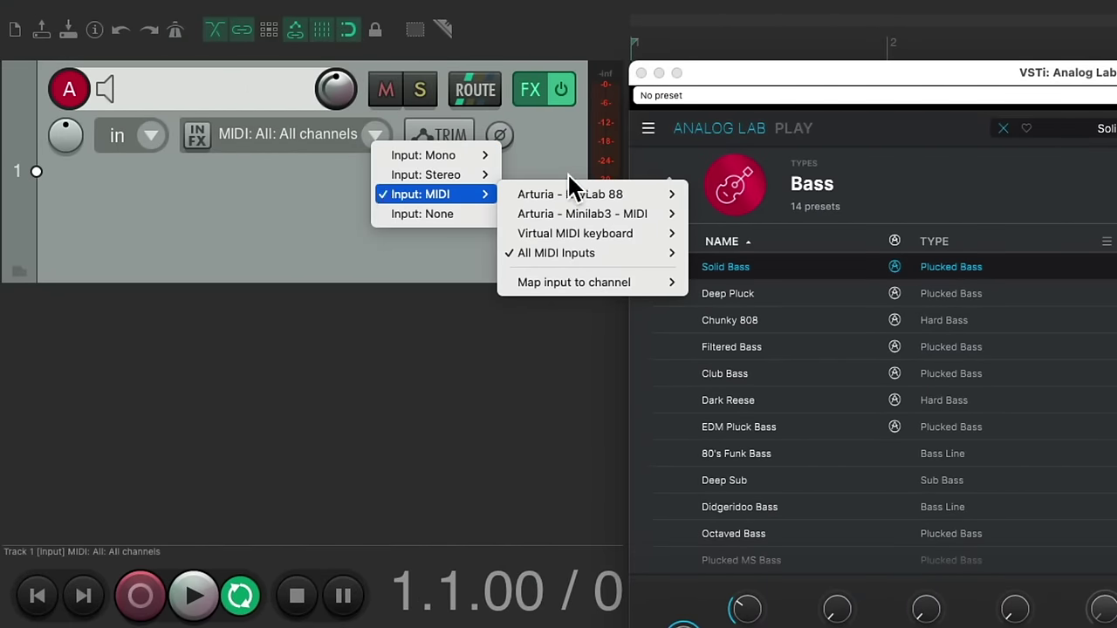
pyautogui.moveTo(626, 252)
pyautogui.click(735, 252)
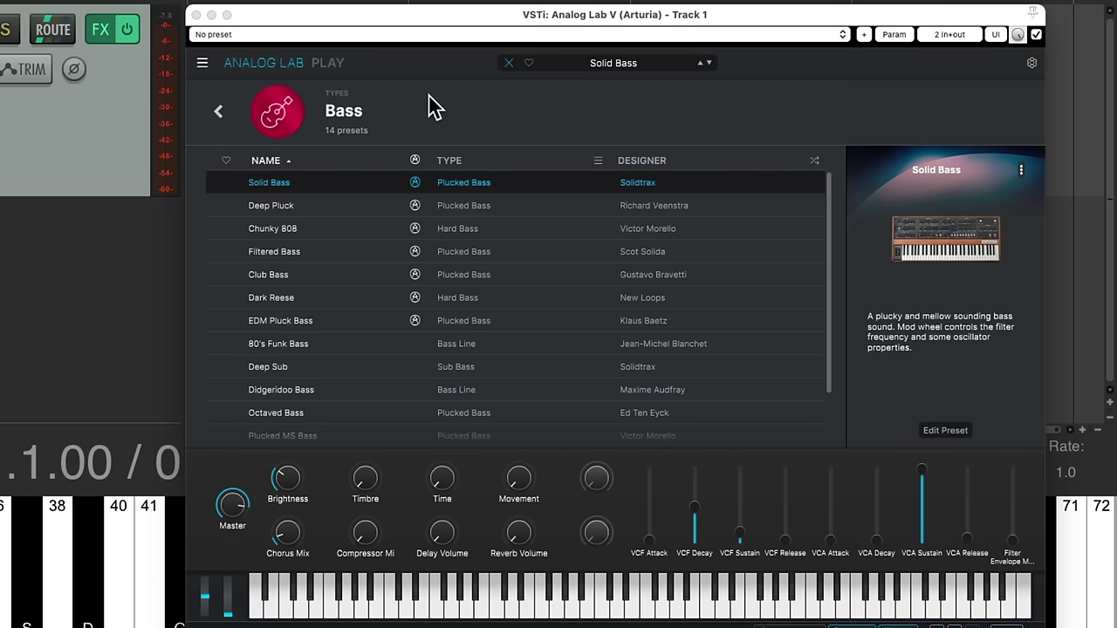
# Audition Deep Pluck, Chunky 808, Filtered Bass, Club Bass and Dark Reese, stopping on EDM Pluck Bass
pyautogui.press('Down')
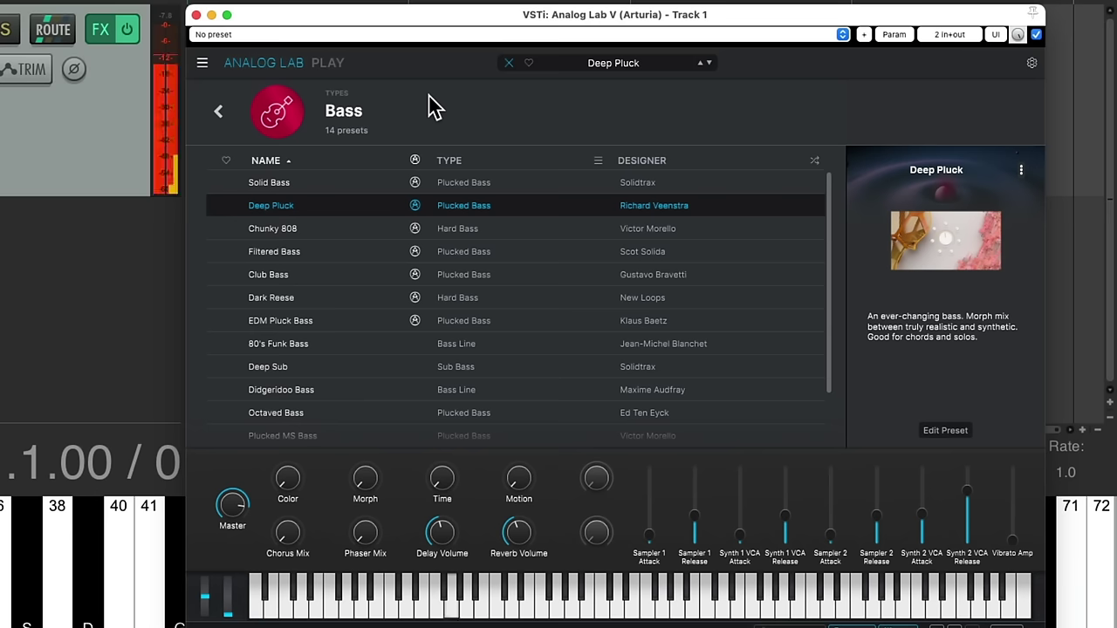
pyautogui.press('Down')
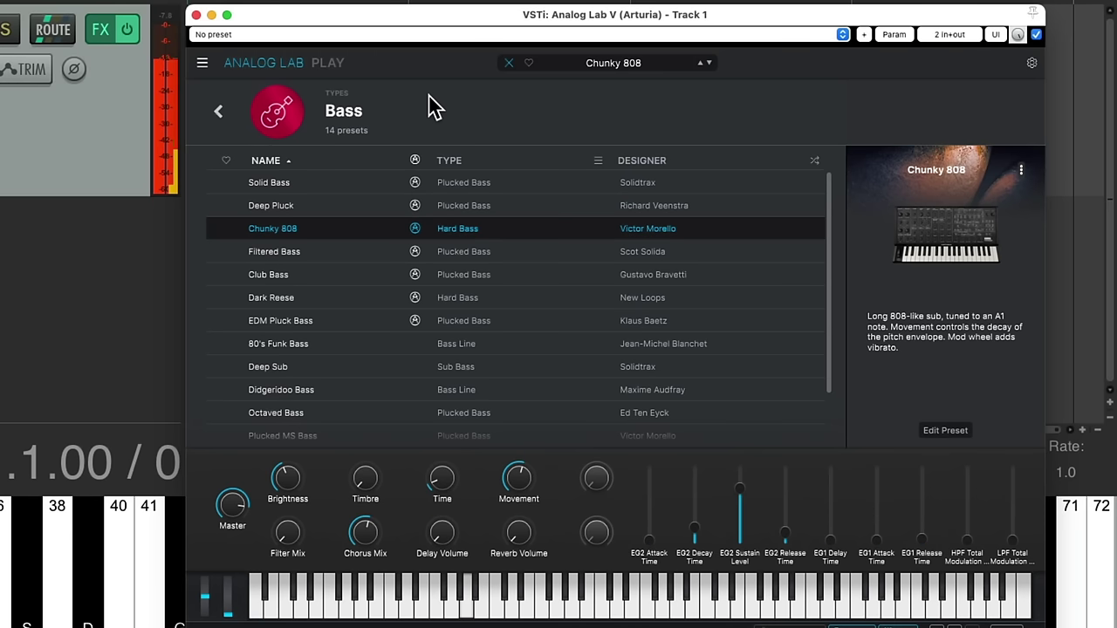
pyautogui.press('Down')
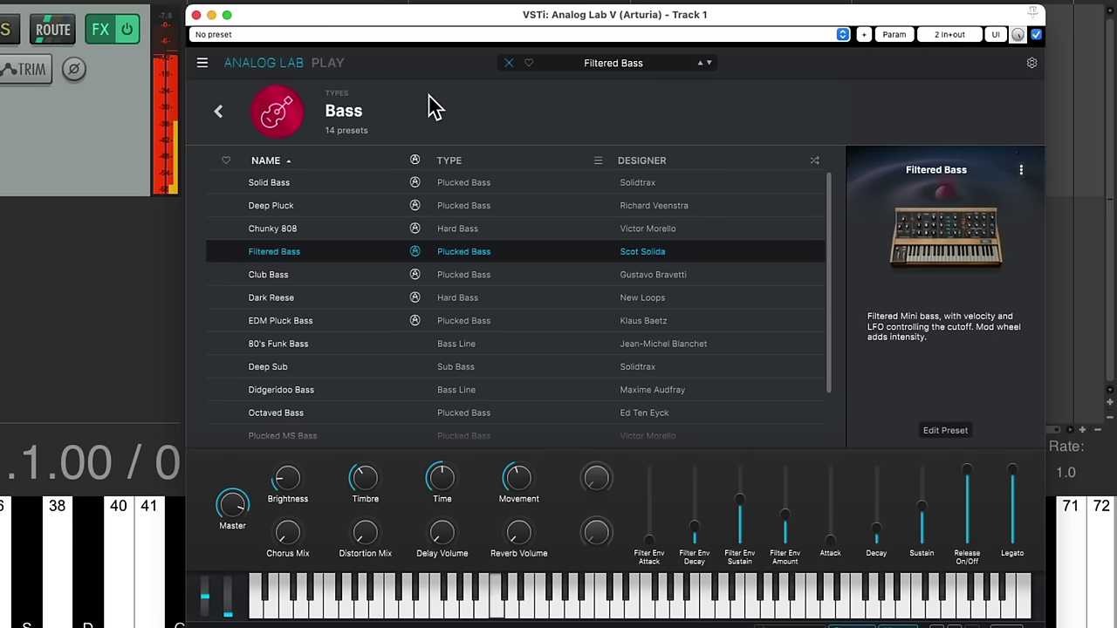
pyautogui.press('Down')
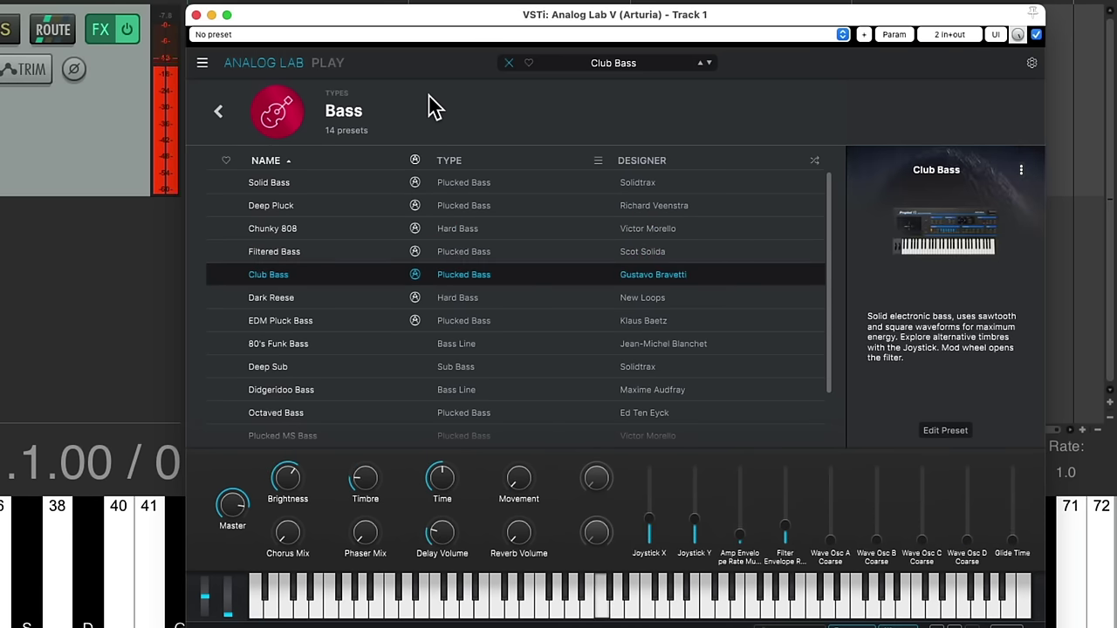
pyautogui.press('Down')
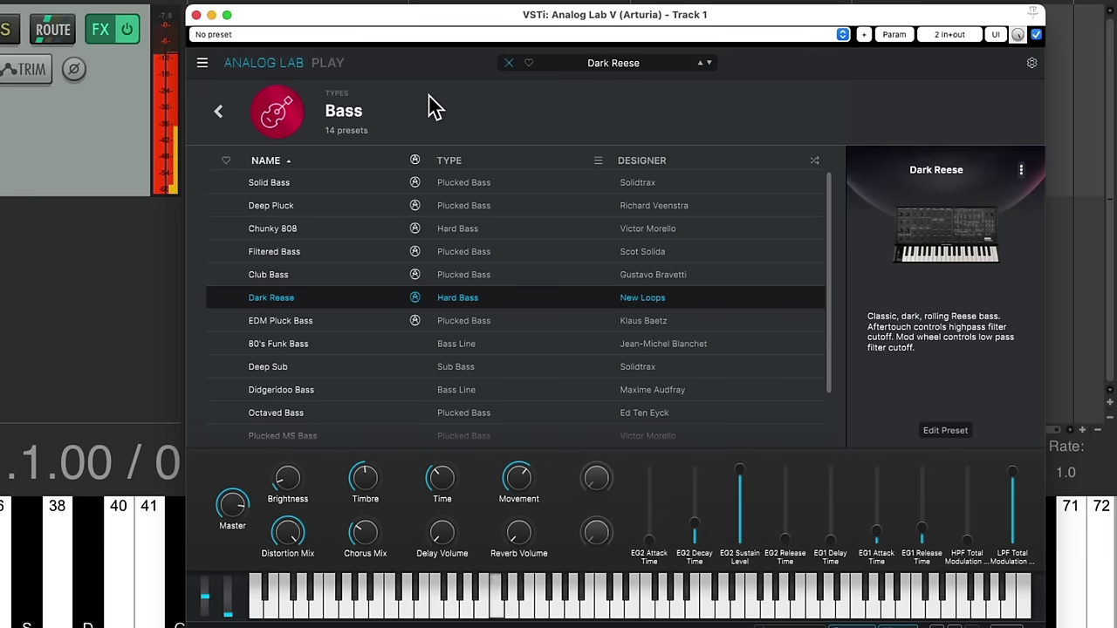
pyautogui.press('Down')
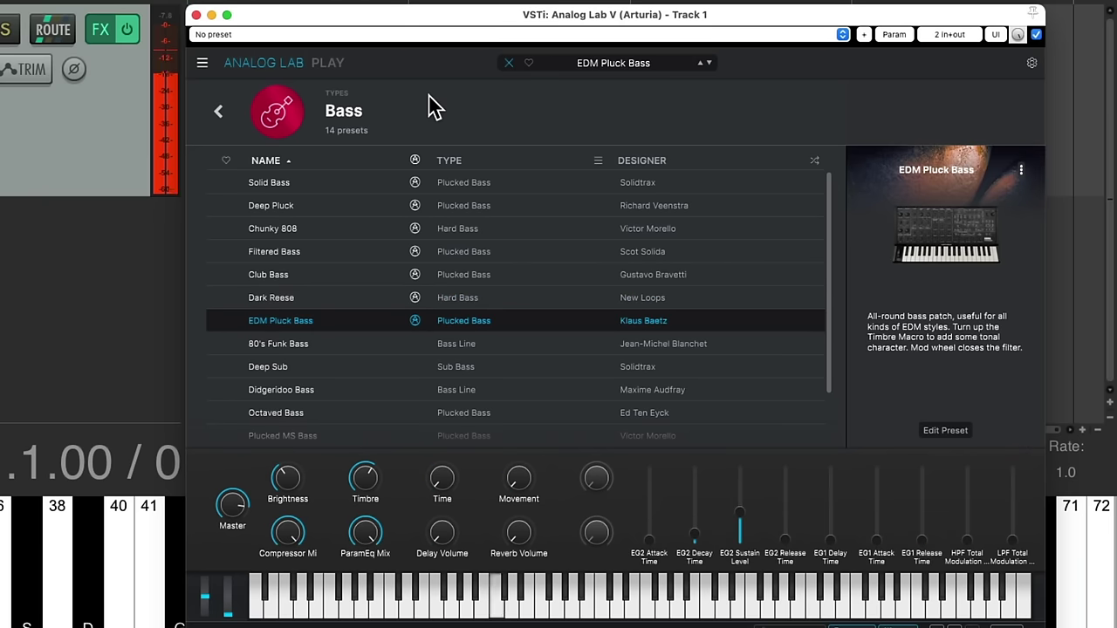
# Load the Didgeridoo Bass preset in Analog Lab V
pyautogui.click(353, 392)
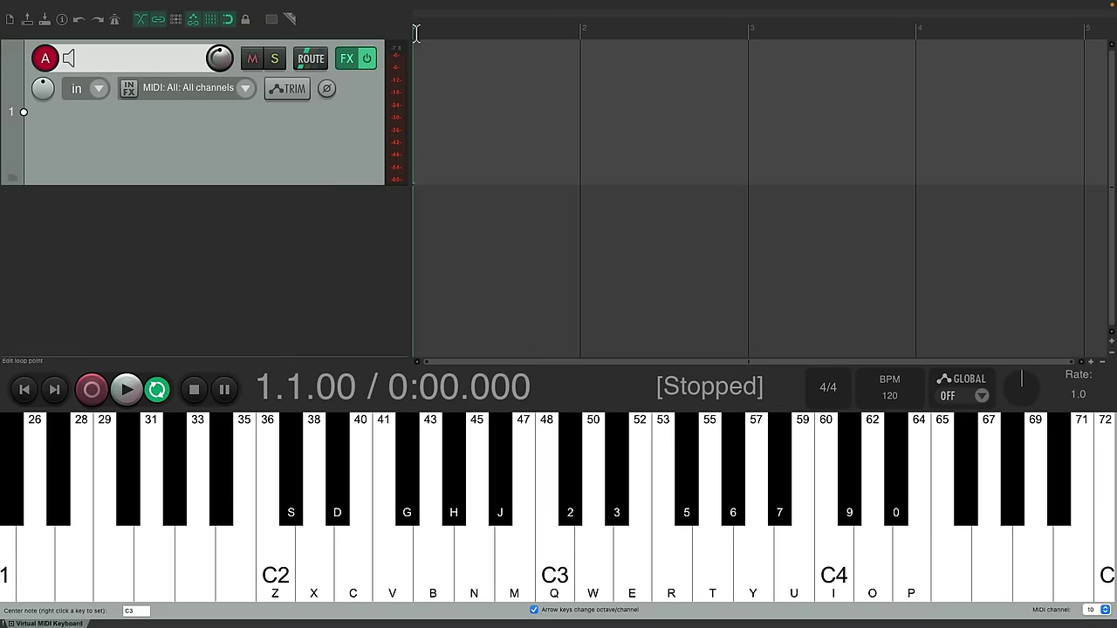
# Select bars 1–5 as a time range and set the track's record mode to MIDI overdub
pyautogui.moveTo(417, 32); pyautogui.dragTo(1082, 27)
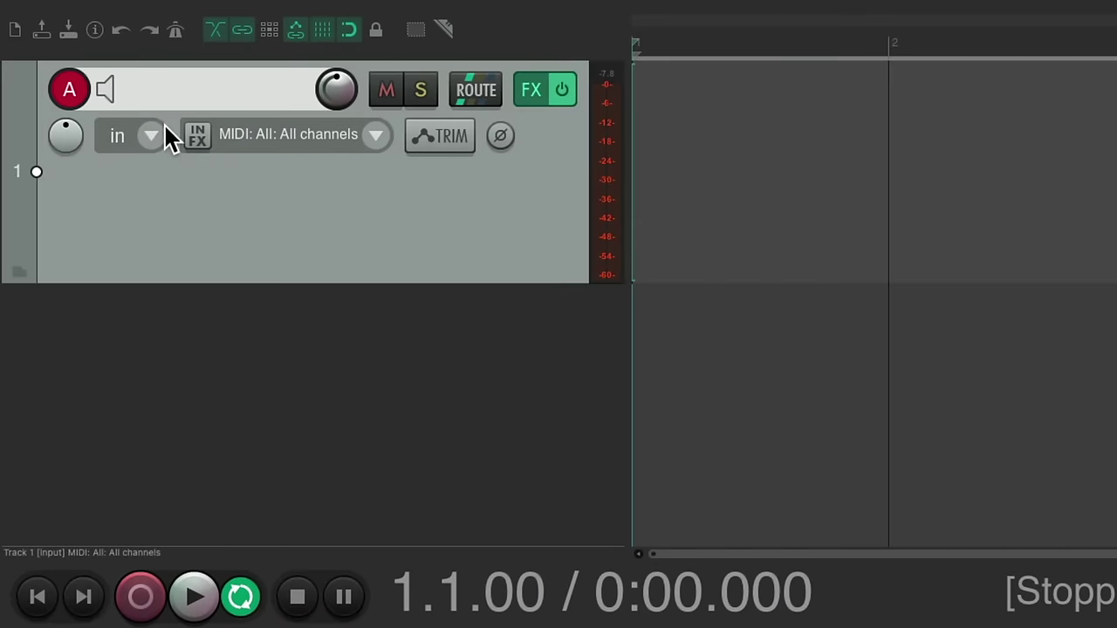
pyautogui.click(151, 134)
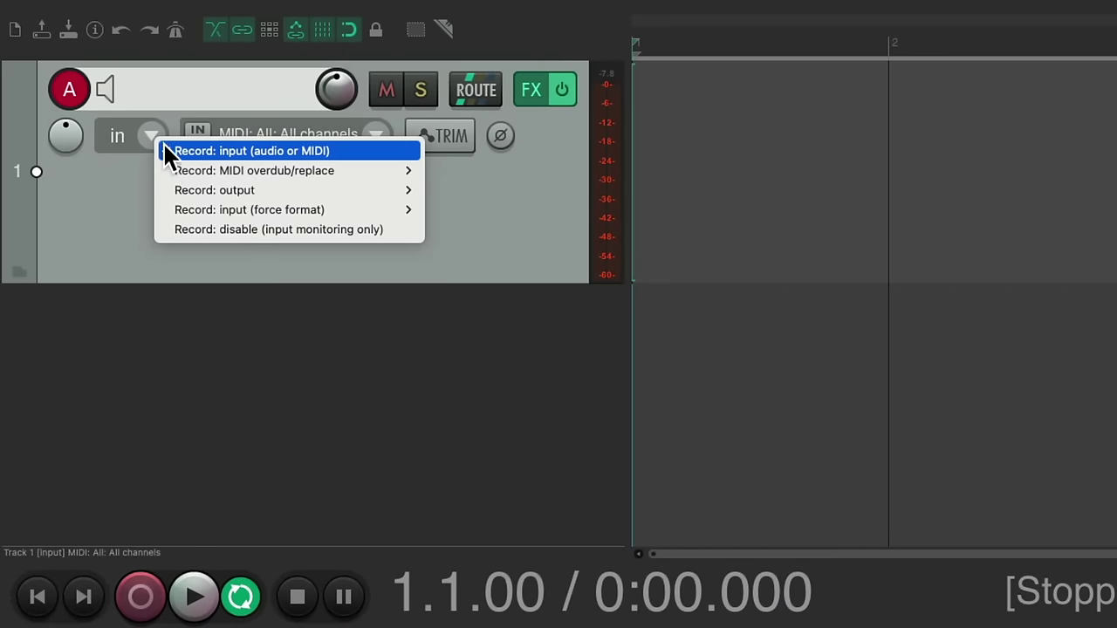
pyautogui.moveTo(160, 170)
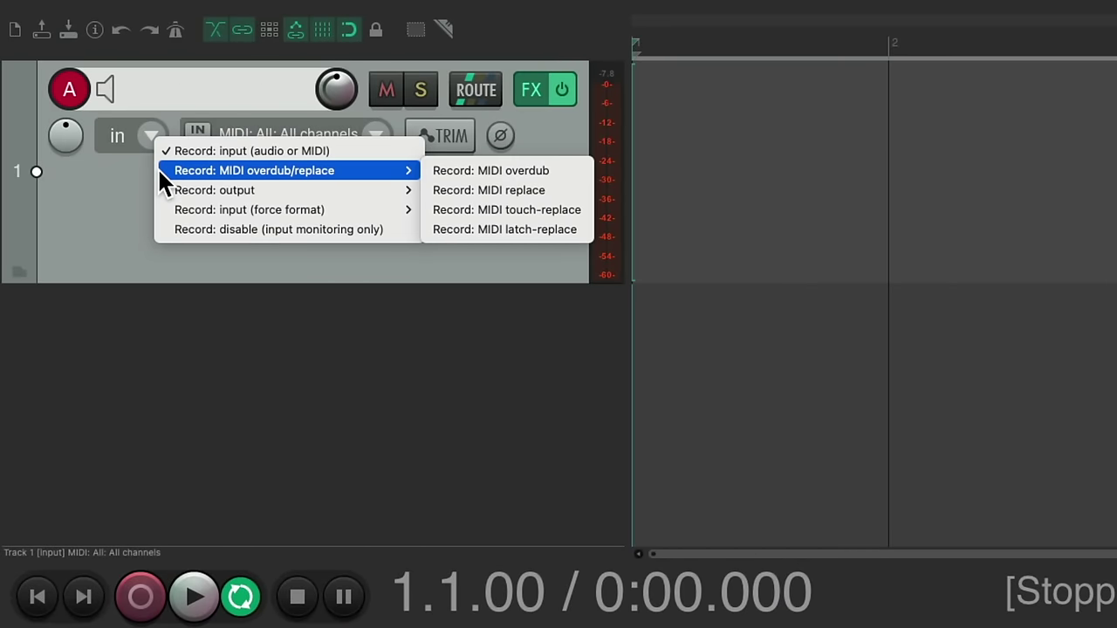
pyautogui.click(546, 171)
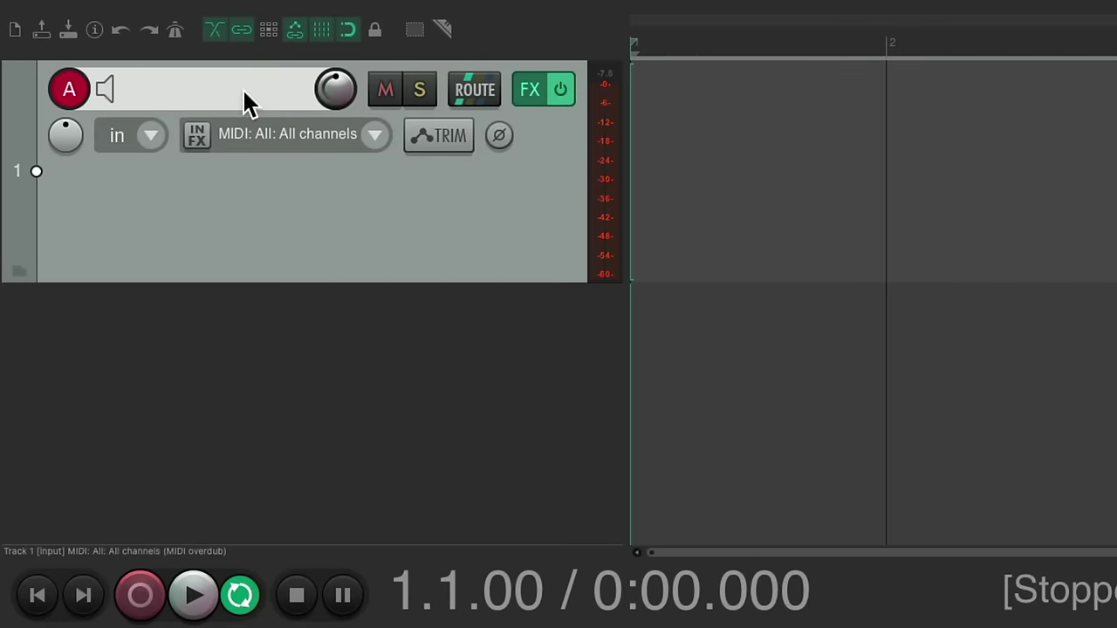
# Rename track 1 to 'Bass'
pyautogui.doubleClick(160, 63)
pyautogui.write('Bass')
pyautogui.press('Return')
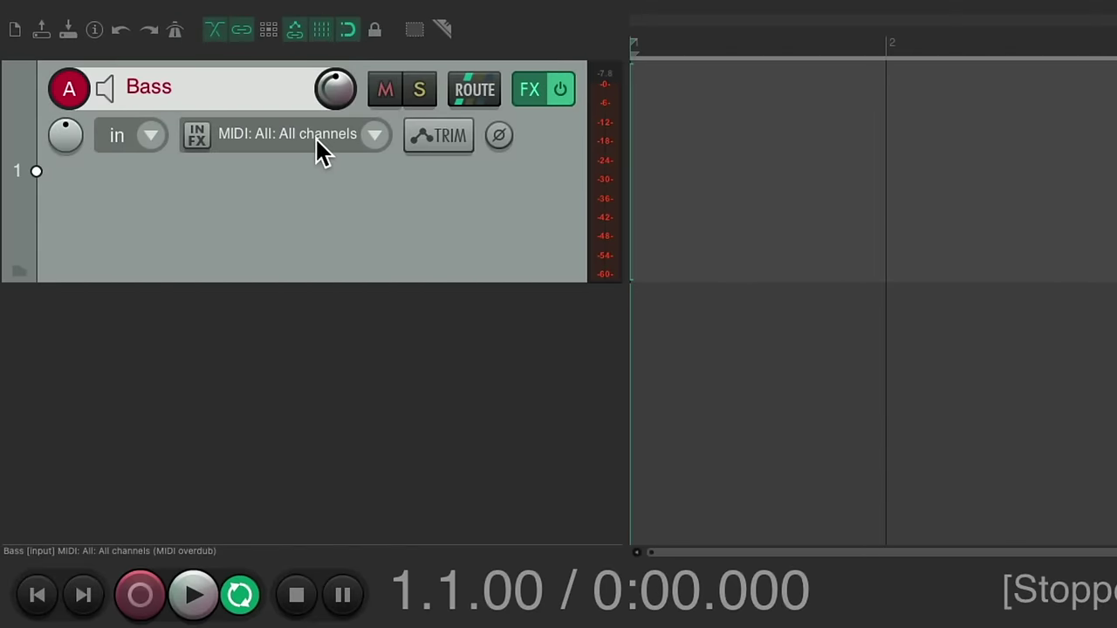
# Turn on Quantize track MIDI recording at 1/8 in the Bass track's recording settings
pyautogui.click(317, 138)
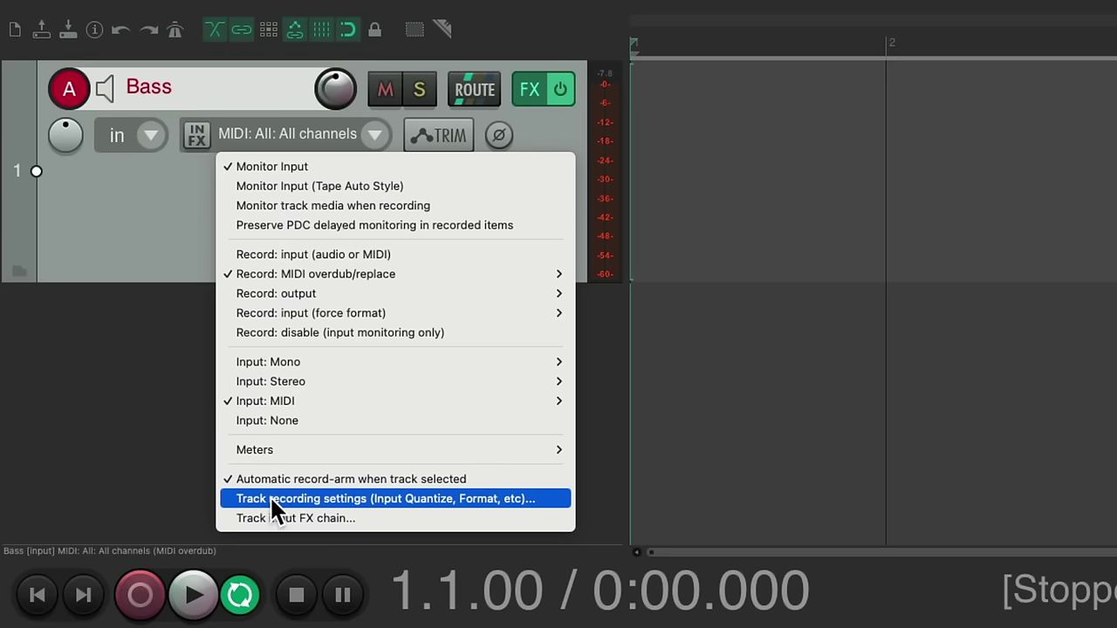
pyautogui.click(410, 497)
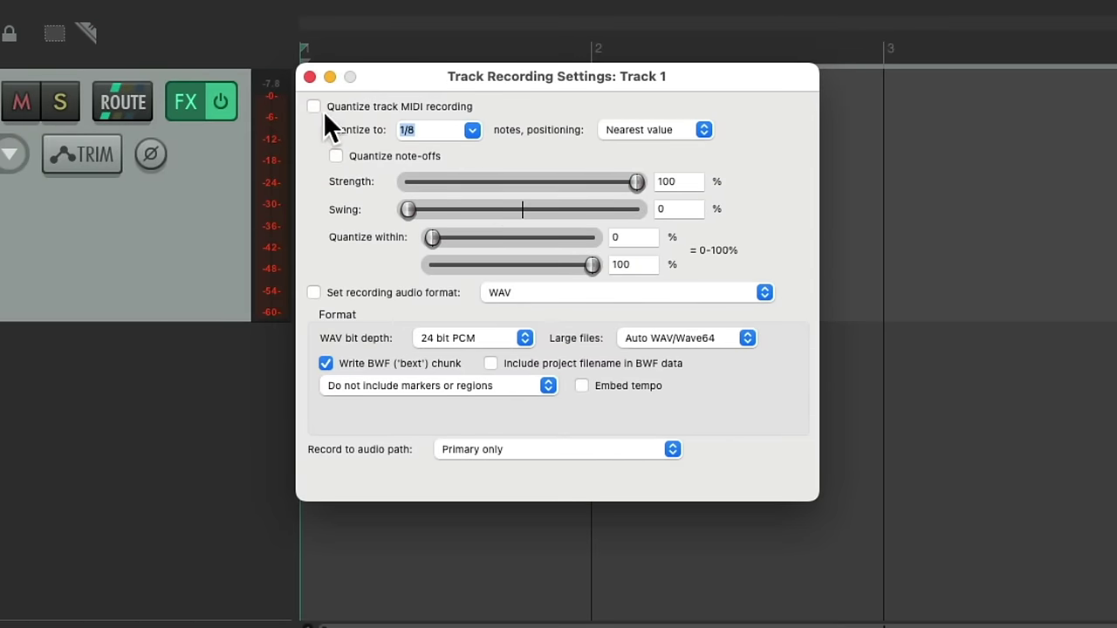
pyautogui.click(313, 106)
pyautogui.click(309, 75)
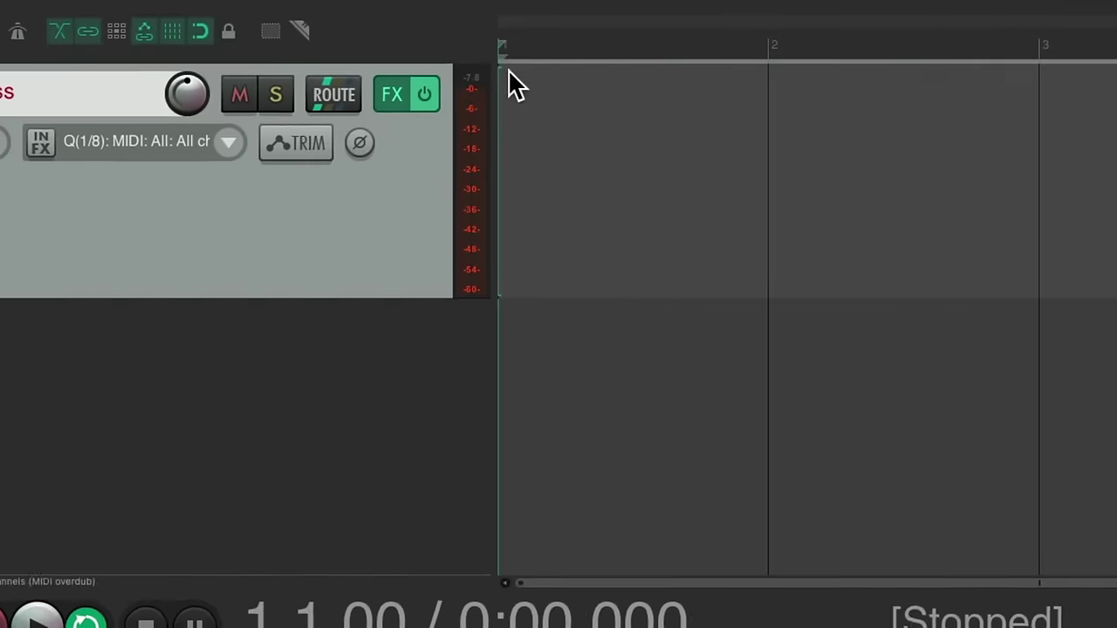
# Set the metronome to stay silent during playback and count in 2 measures before recording
pyautogui.rightClick(175, 30)
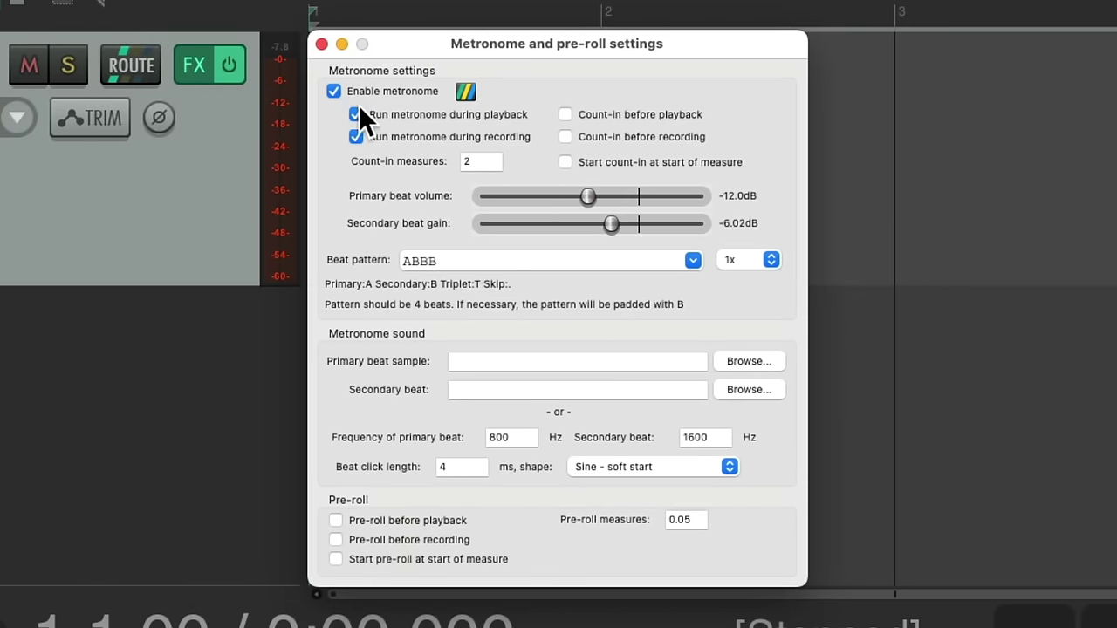
pyautogui.click(366, 115)
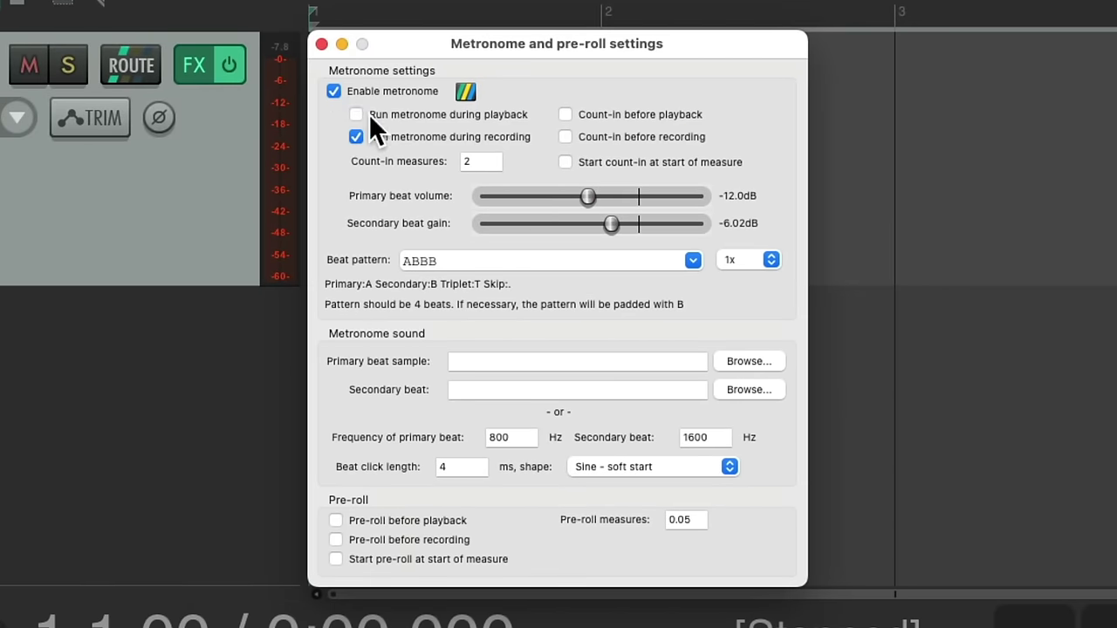
pyautogui.click(565, 137)
pyautogui.doubleClick(495, 154)
pyautogui.press('Return')
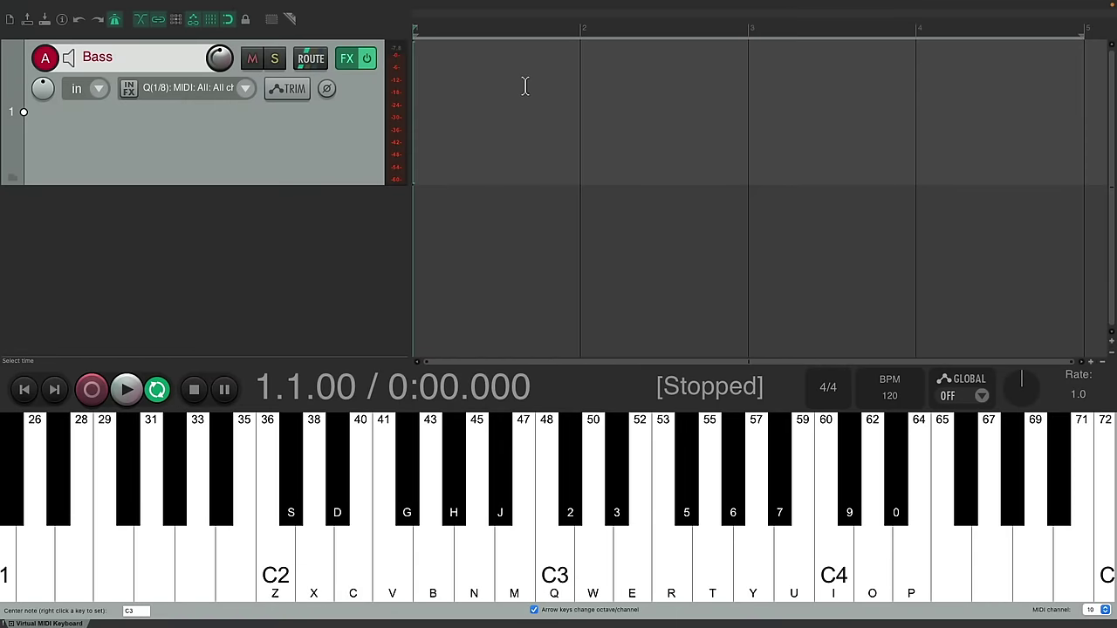
# Record a bass line A2, C3, G2, D3, C3, A2, C3, G2, E2, G2 with Ctrl+R, then stop
pyautogui.hotkey('ctrl', 'r')
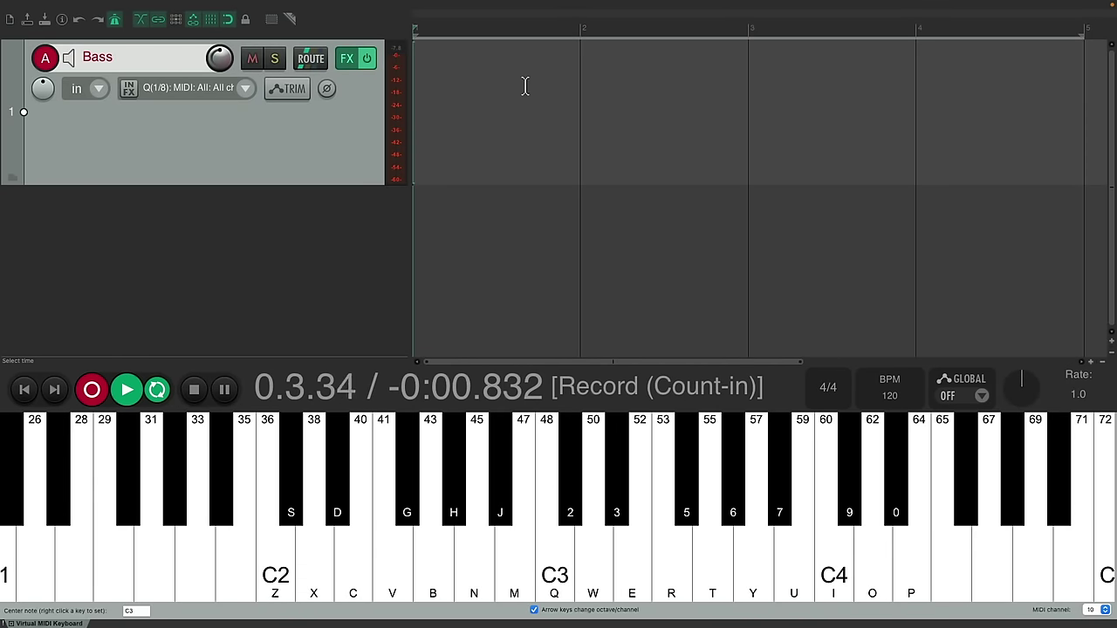
pyautogui.press('n')
pyautogui.press('q')
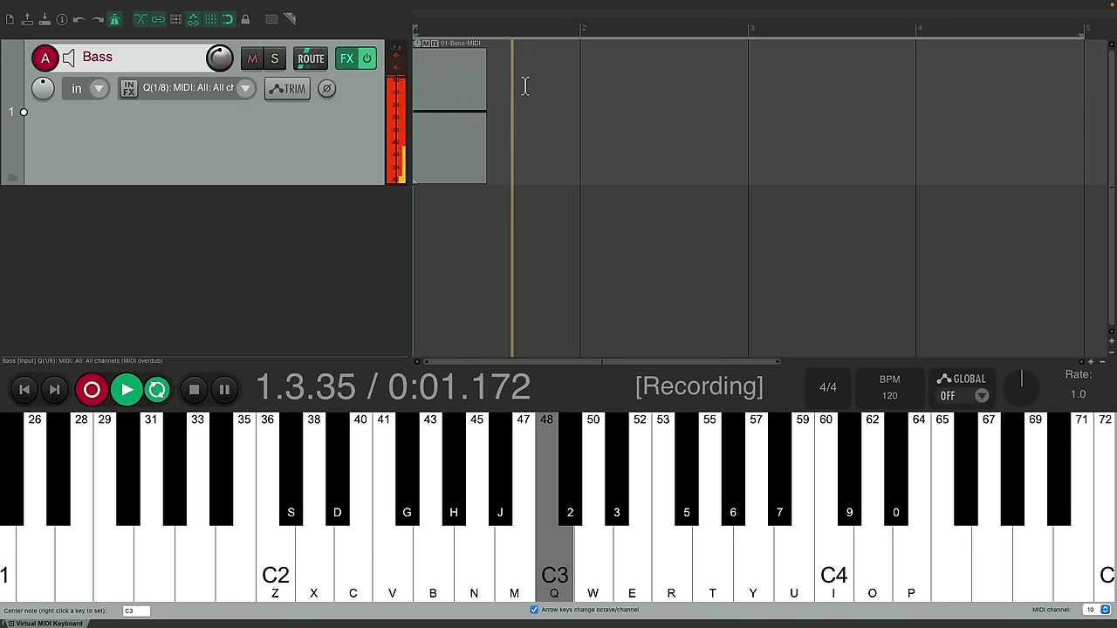
pyautogui.press('b')
pyautogui.press('w')
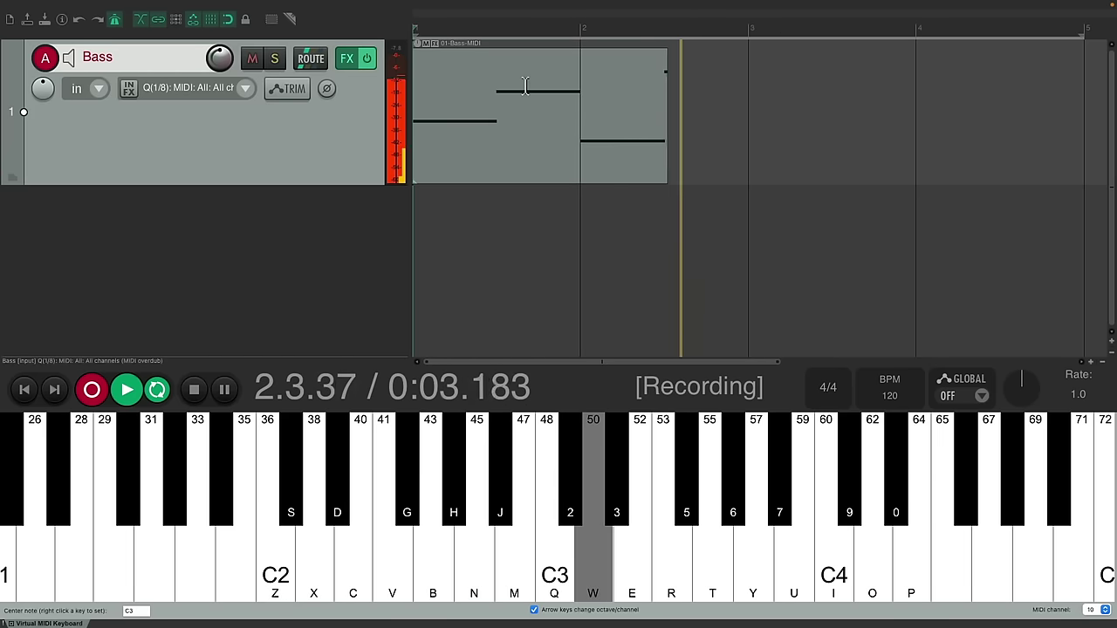
pyautogui.press('q')
pyautogui.press('n')
pyautogui.press('q')
pyautogui.press('b')
pyautogui.press('c')
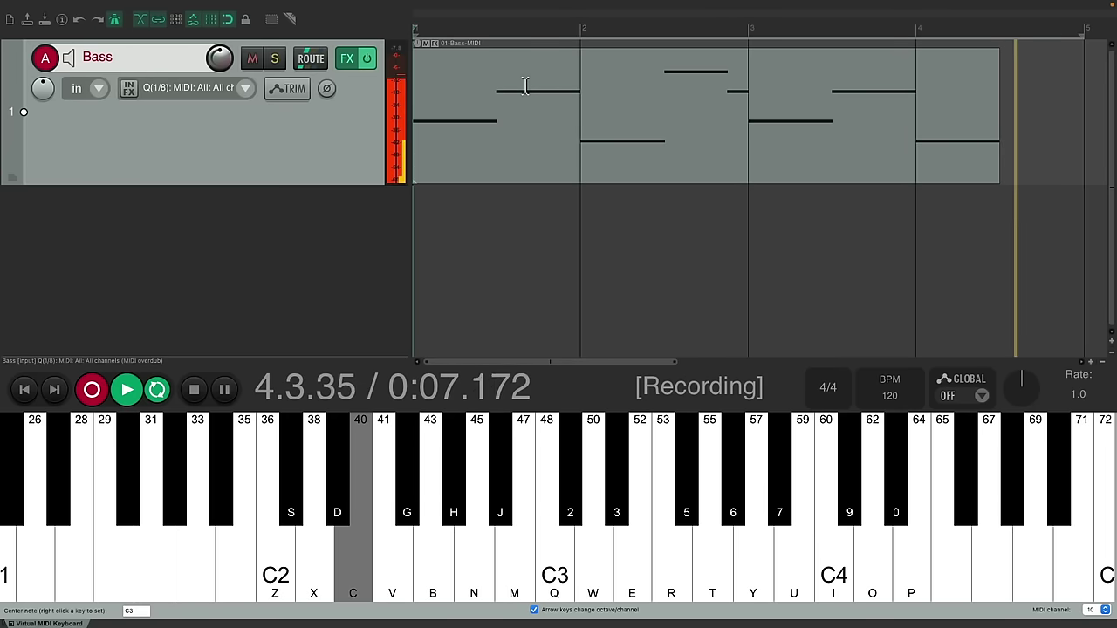
pyautogui.press('b')
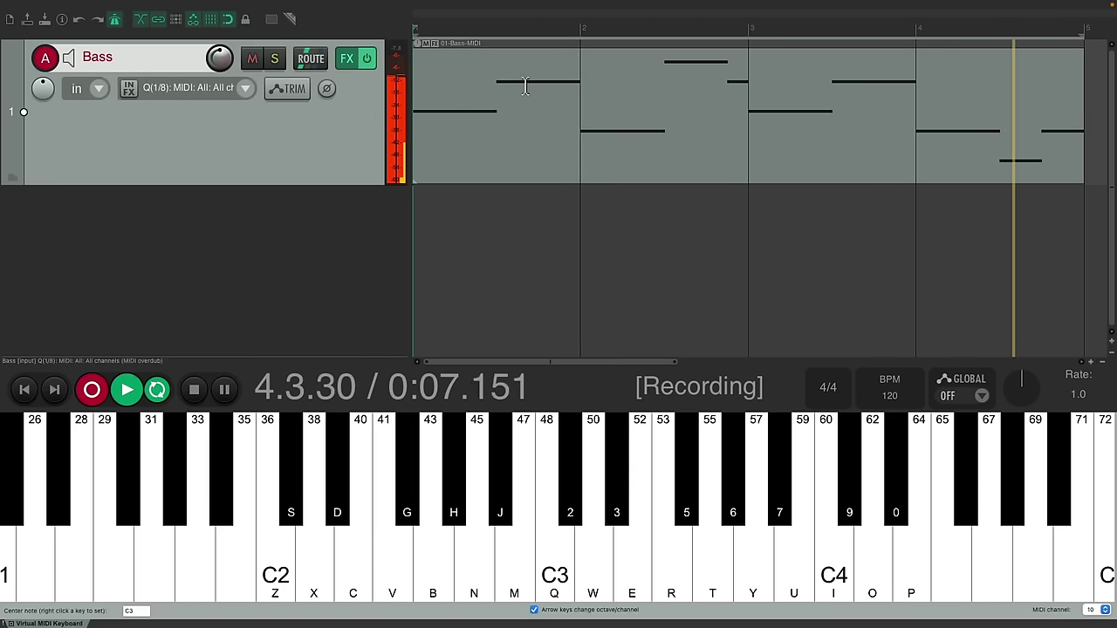
pyautogui.press('space')
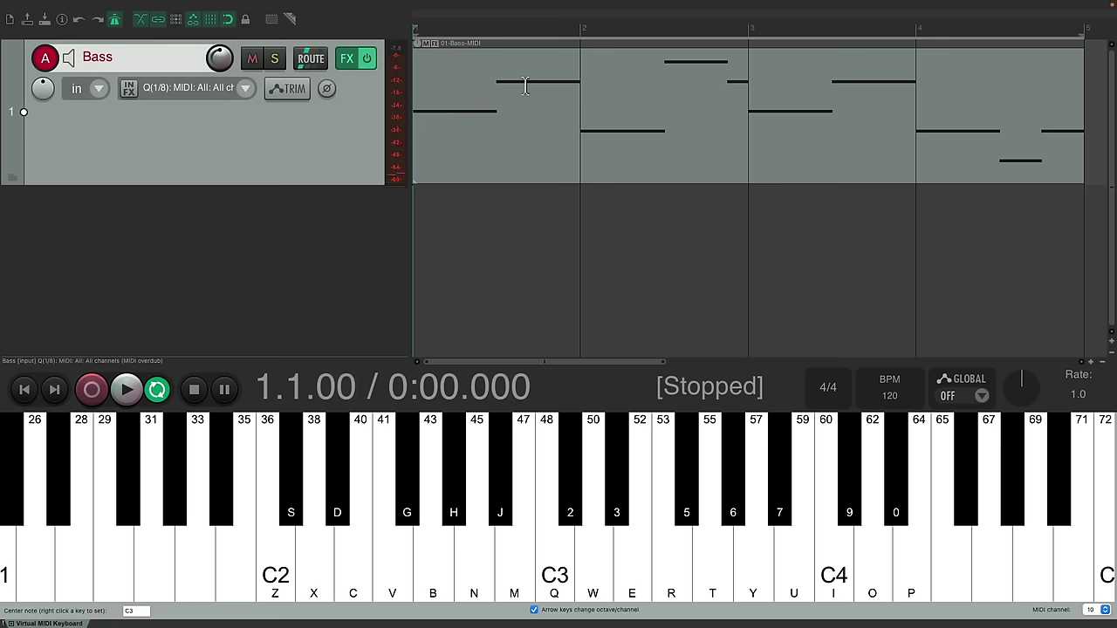
pyautogui.doubleClick(506, 68)
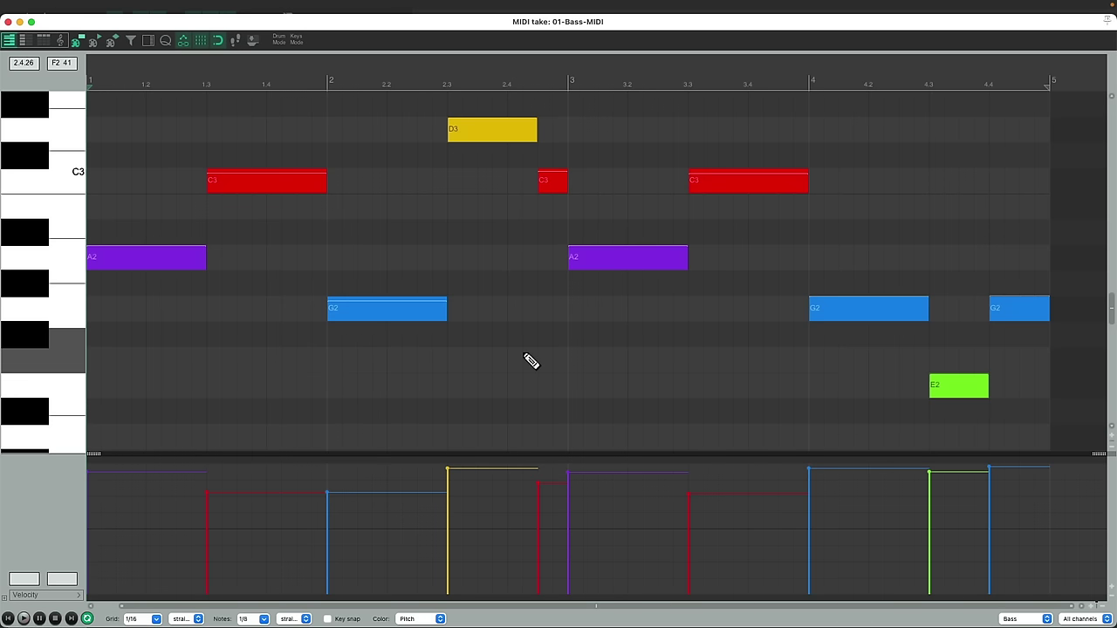
pyautogui.press('space')
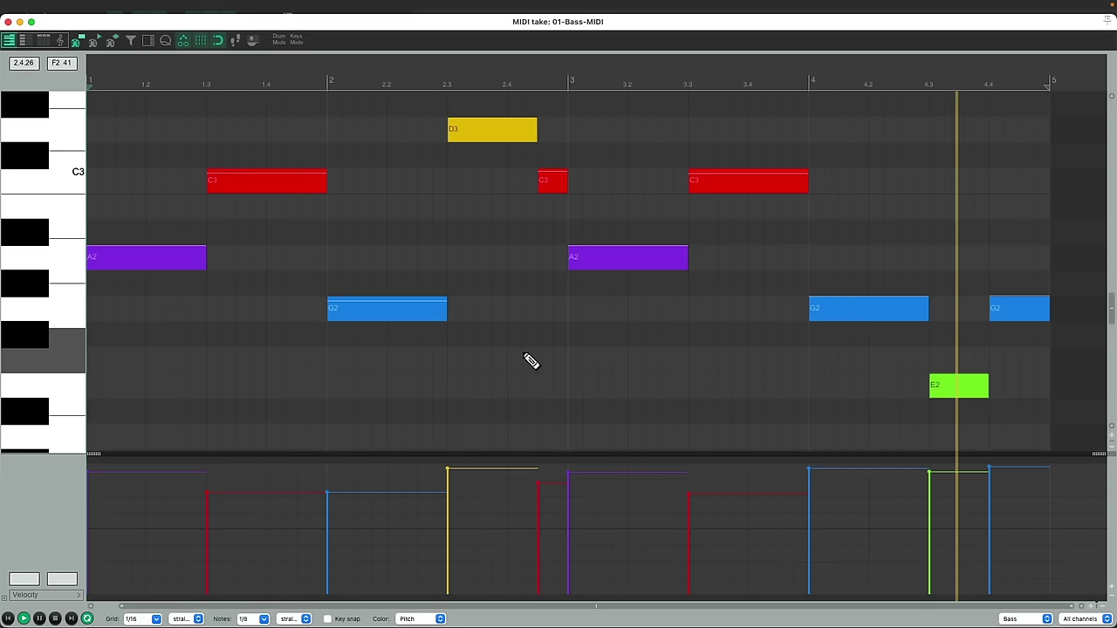
pyautogui.press('space')
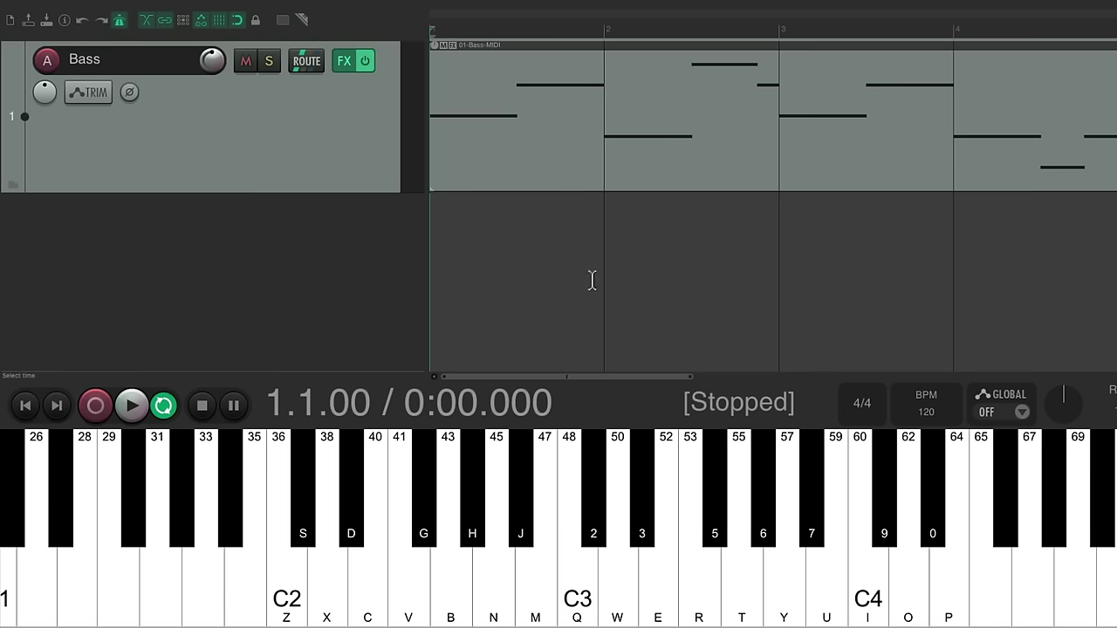
# Duplicate the Bass track, rename the copy 'Kick', and delete its copied MIDI clip
pyautogui.rightClick(327, 150)
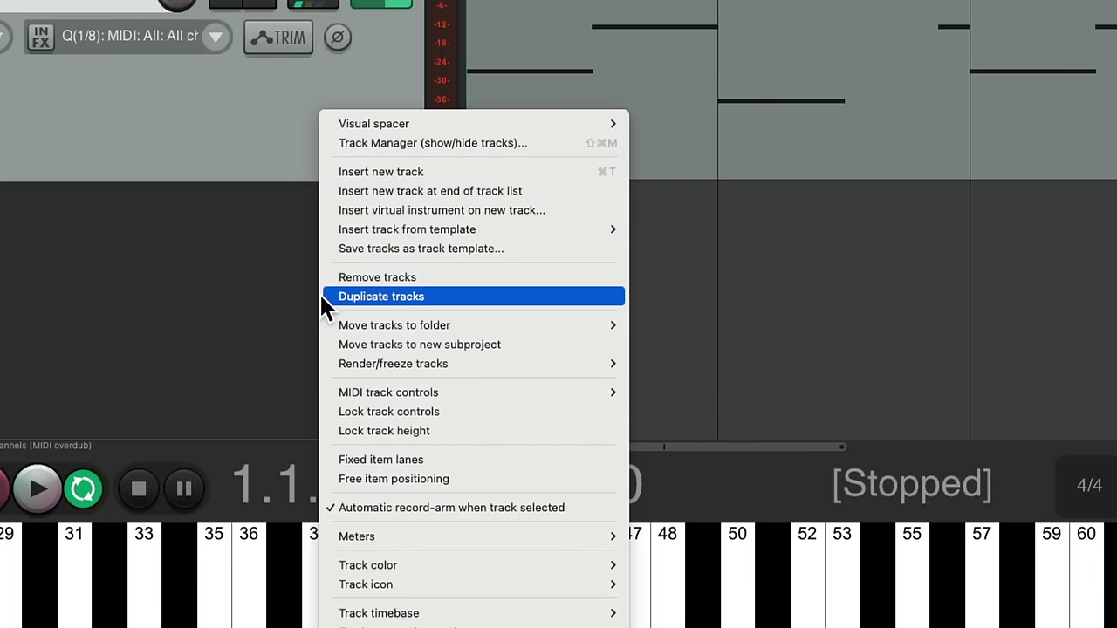
pyautogui.click(323, 297)
pyautogui.doubleClick(180, 216)
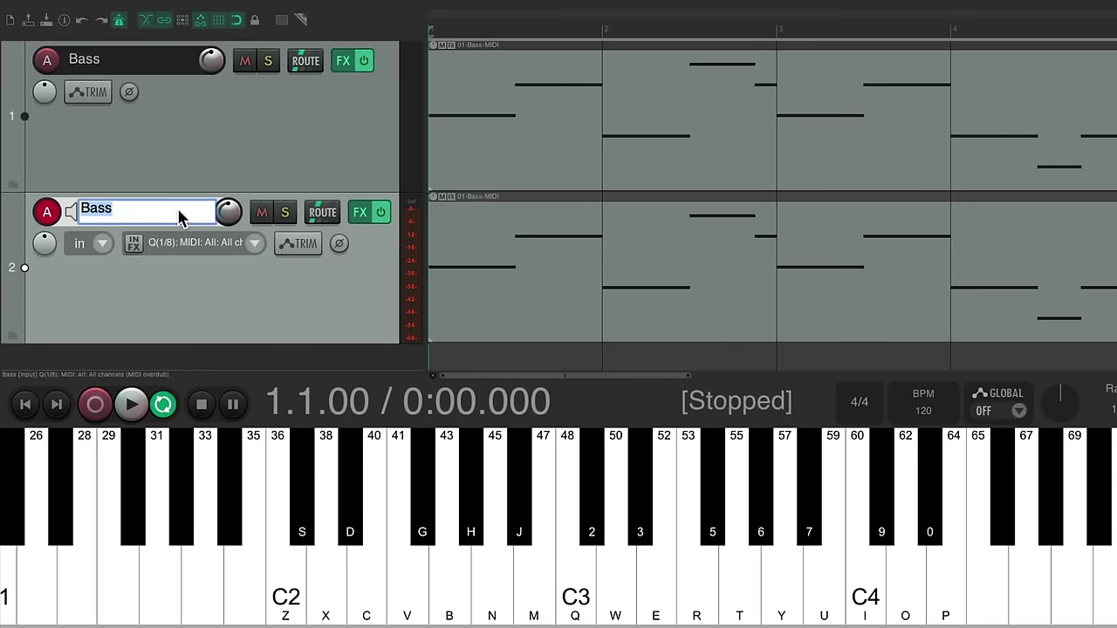
pyautogui.write('Kick')
pyautogui.press('Return')
pyautogui.click(451, 307)
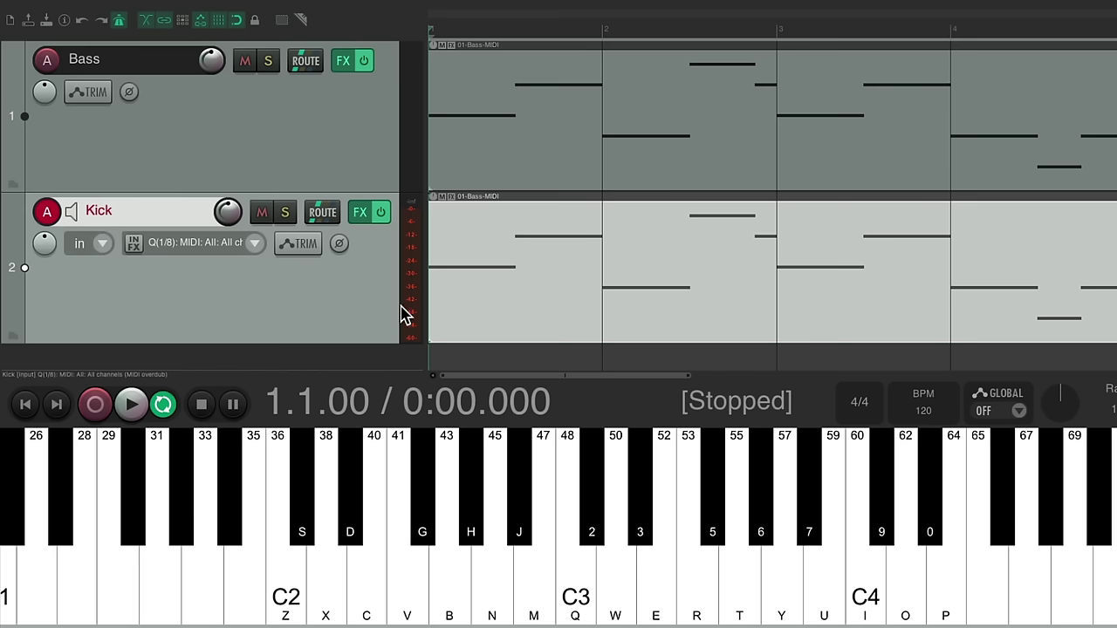
pyautogui.press('Delete')
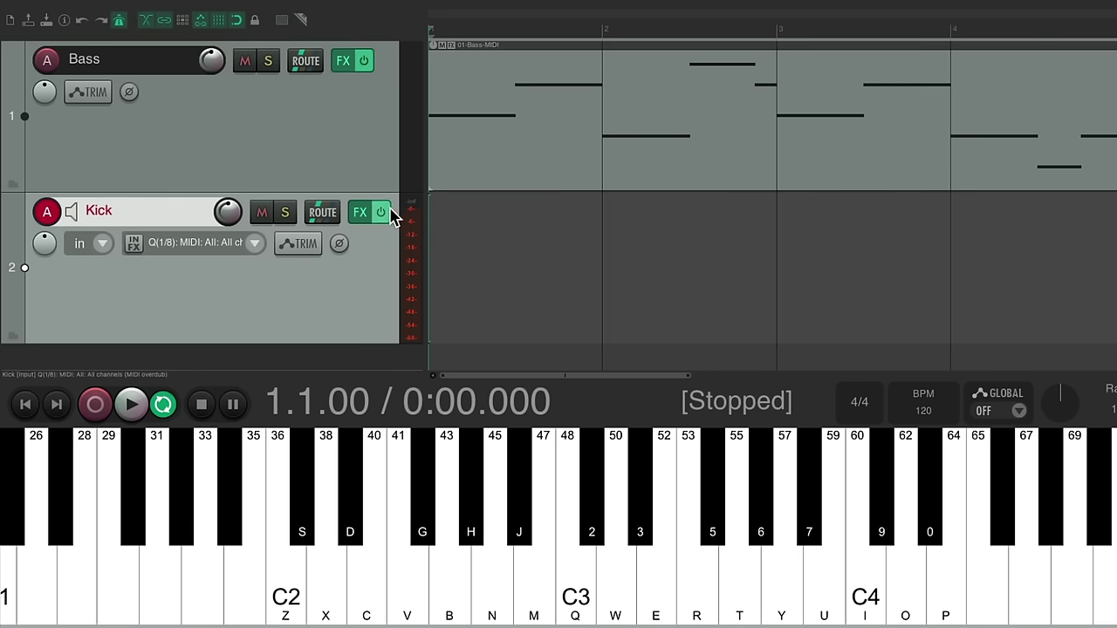
# In the Kick track's Analog Lab V, step through the Drums presets to 90's Dry Kick
pyautogui.click(358, 210)
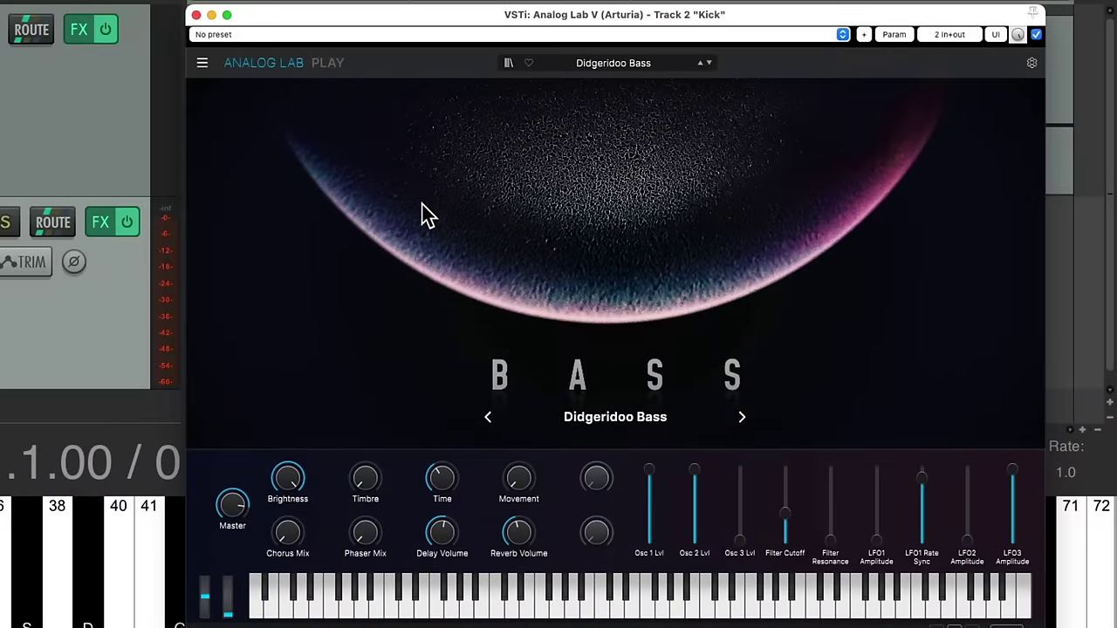
pyautogui.click(509, 64)
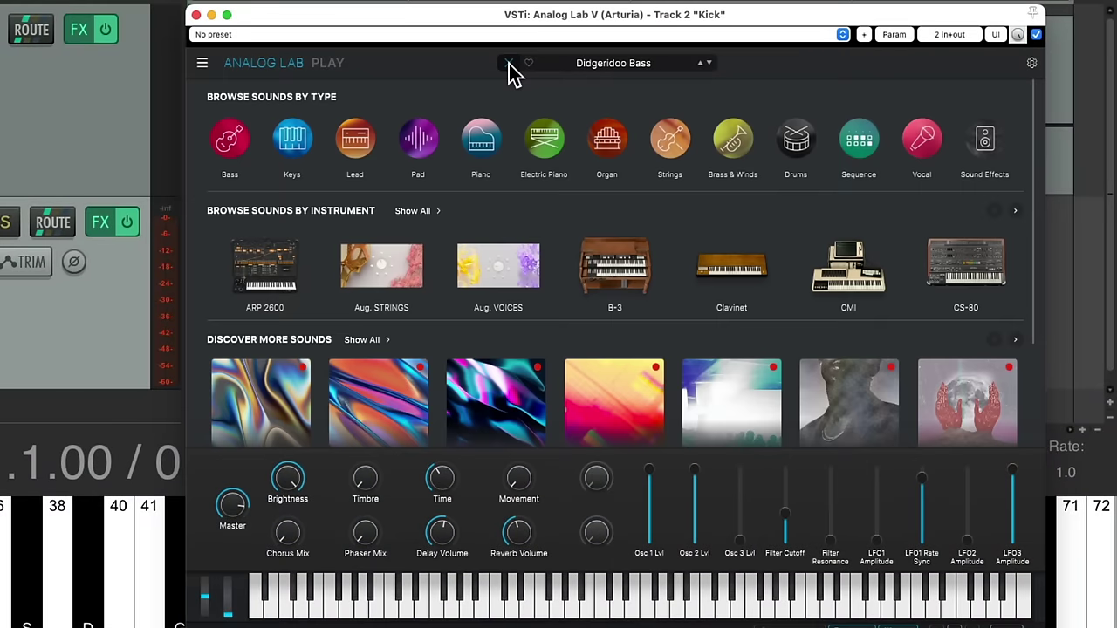
pyautogui.click(797, 142)
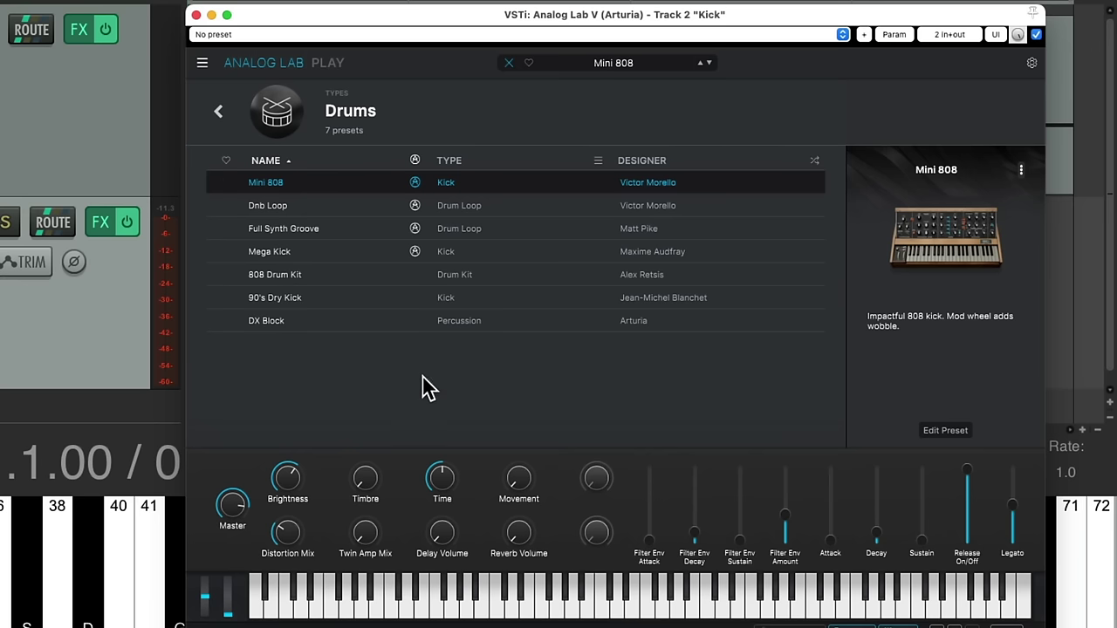
pyautogui.press('Down')
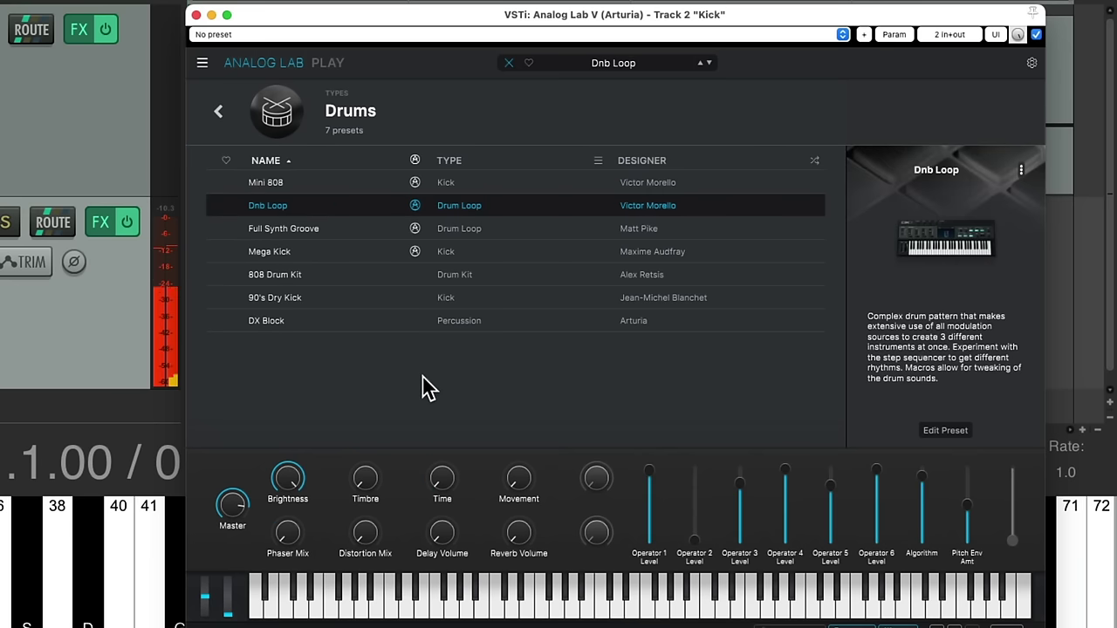
pyautogui.press('Down')
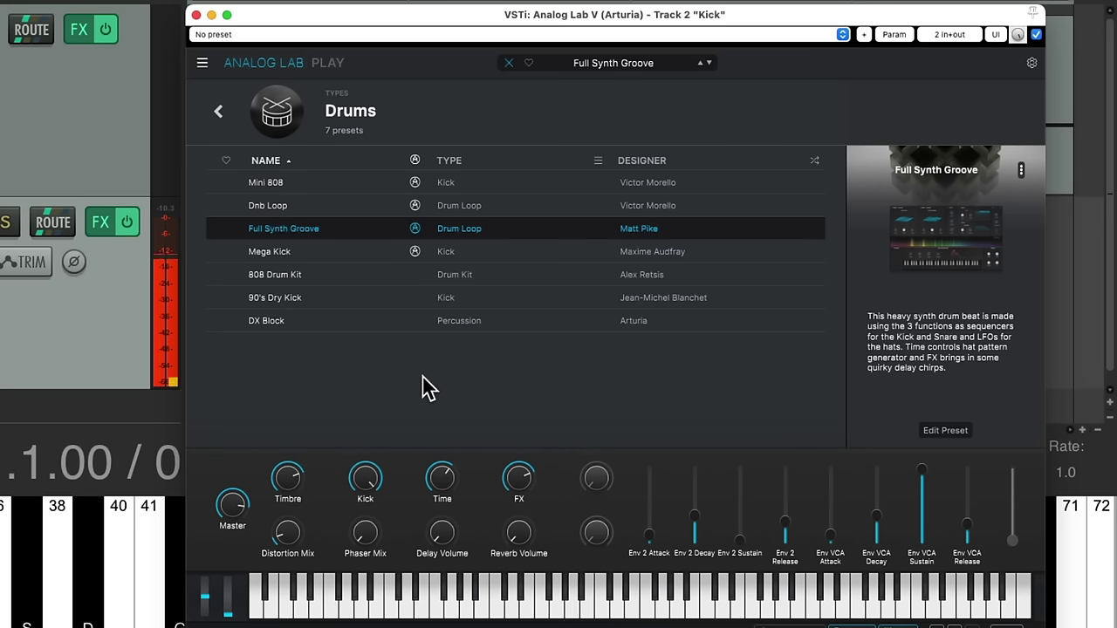
pyautogui.press('Down')
pyautogui.press('Down')
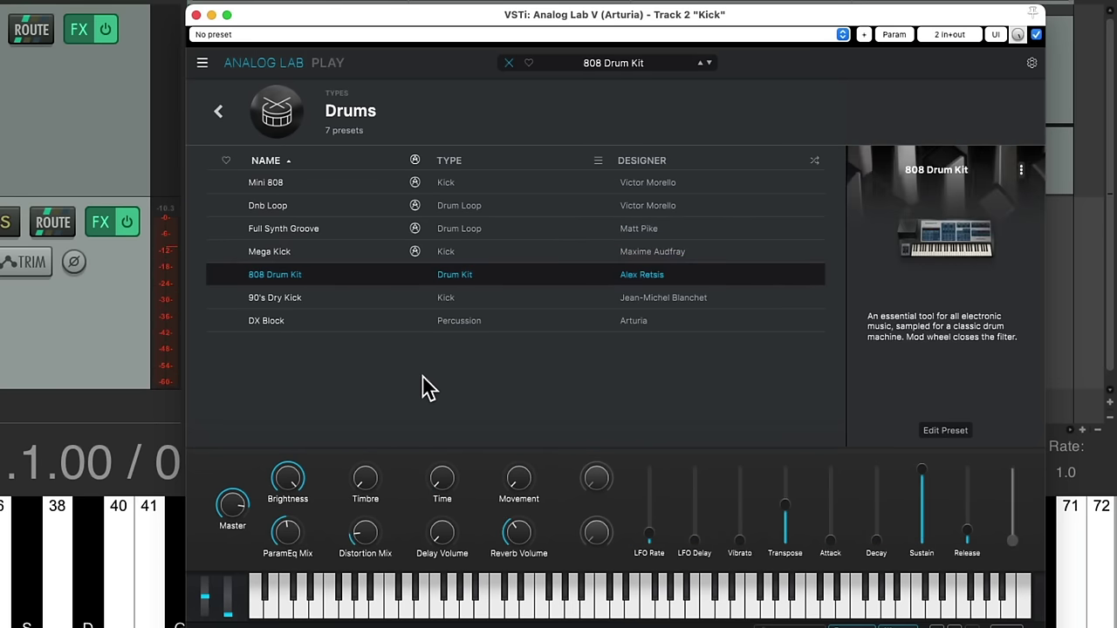
pyautogui.press('Down')
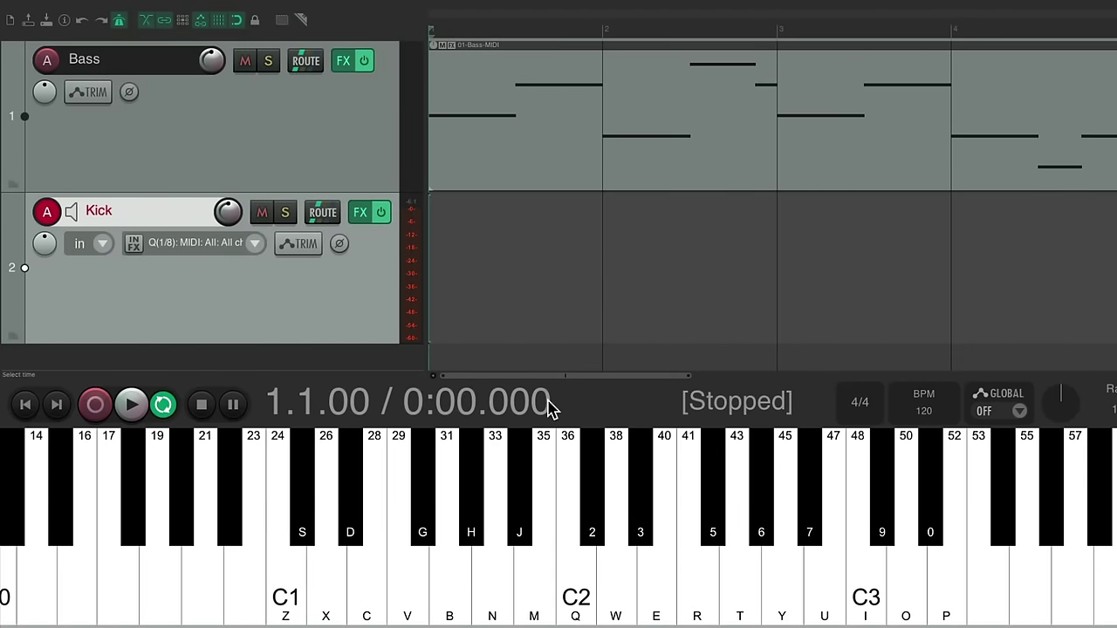
# Test the new kick sound by playing C1 three times
pyautogui.press('z')
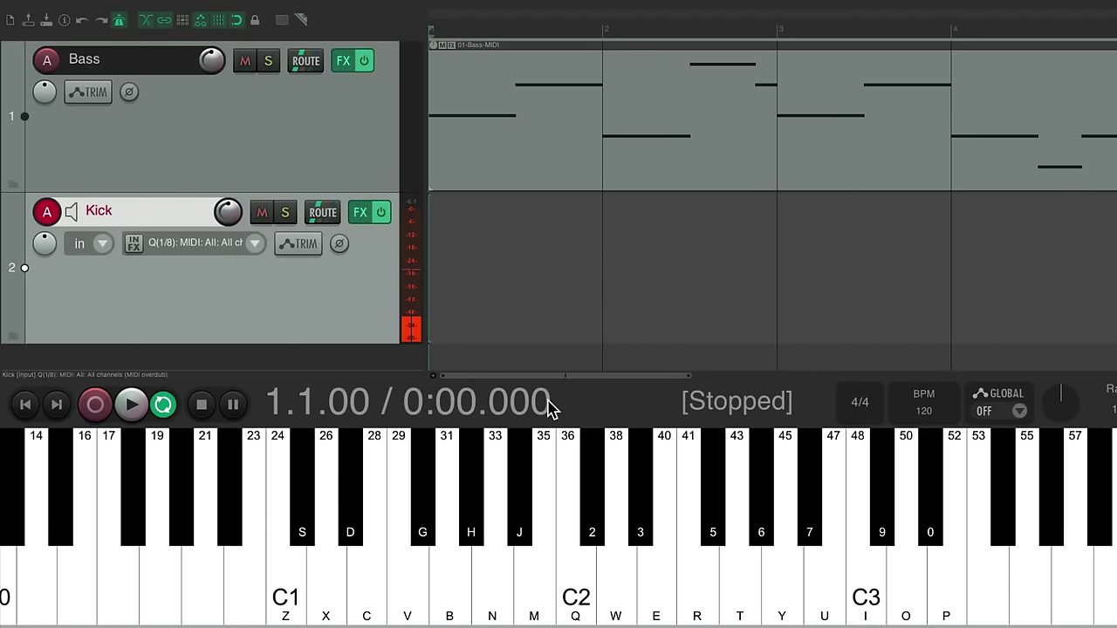
pyautogui.press('z')
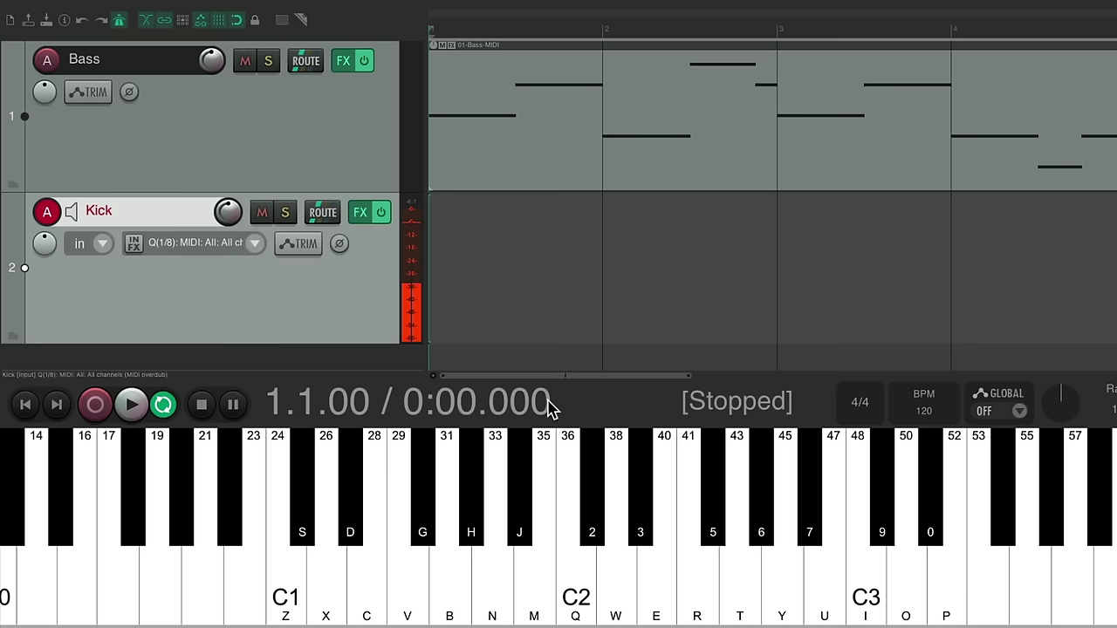
pyautogui.press('z')
pyautogui.press('z')
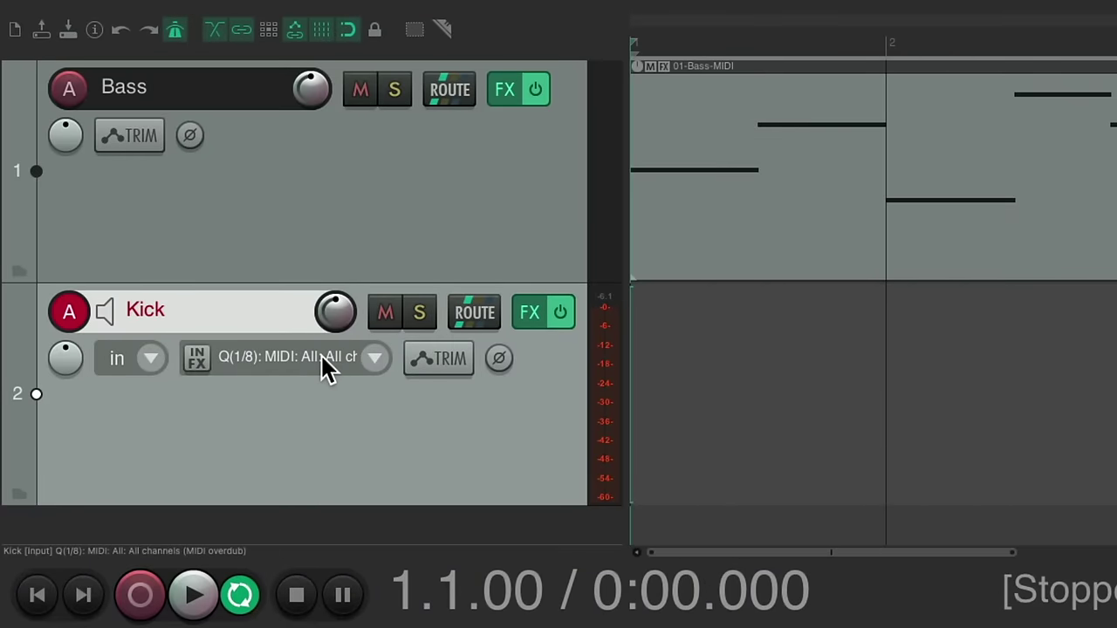
# Turn off Quantize note-offs in the Kick track's recording settings
pyautogui.click(322, 356)
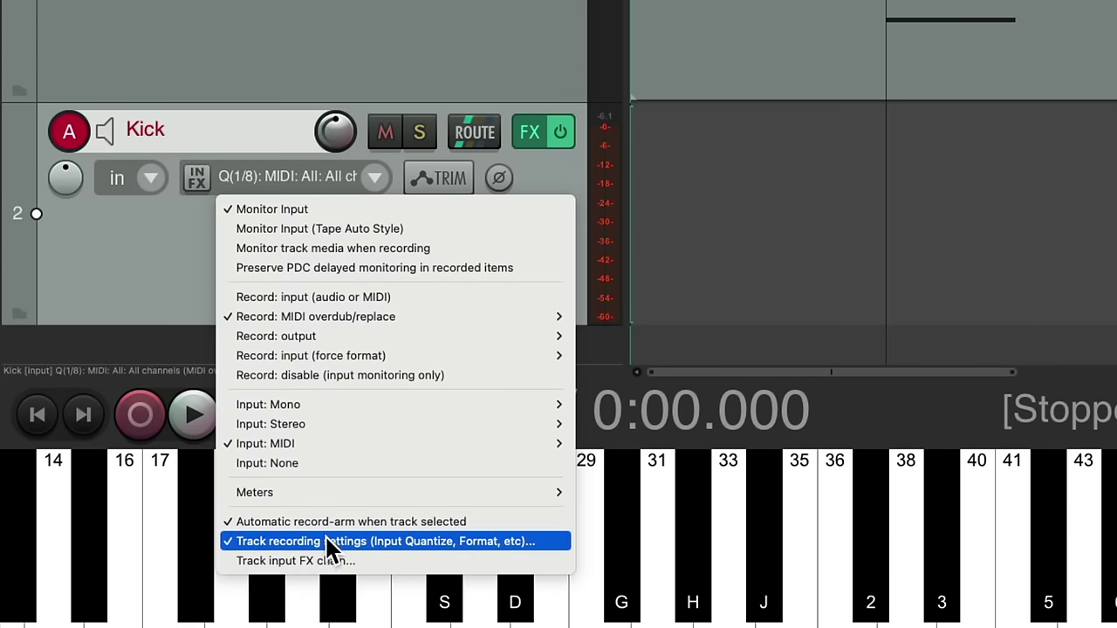
pyautogui.click(324, 541)
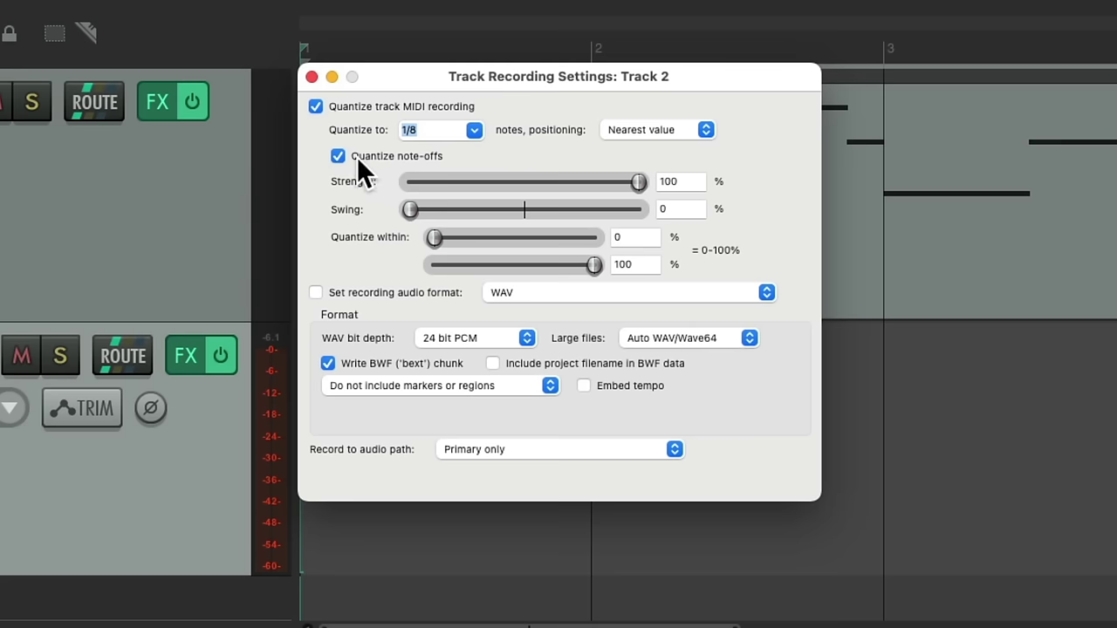
pyautogui.click(338, 155)
pyautogui.click(312, 77)
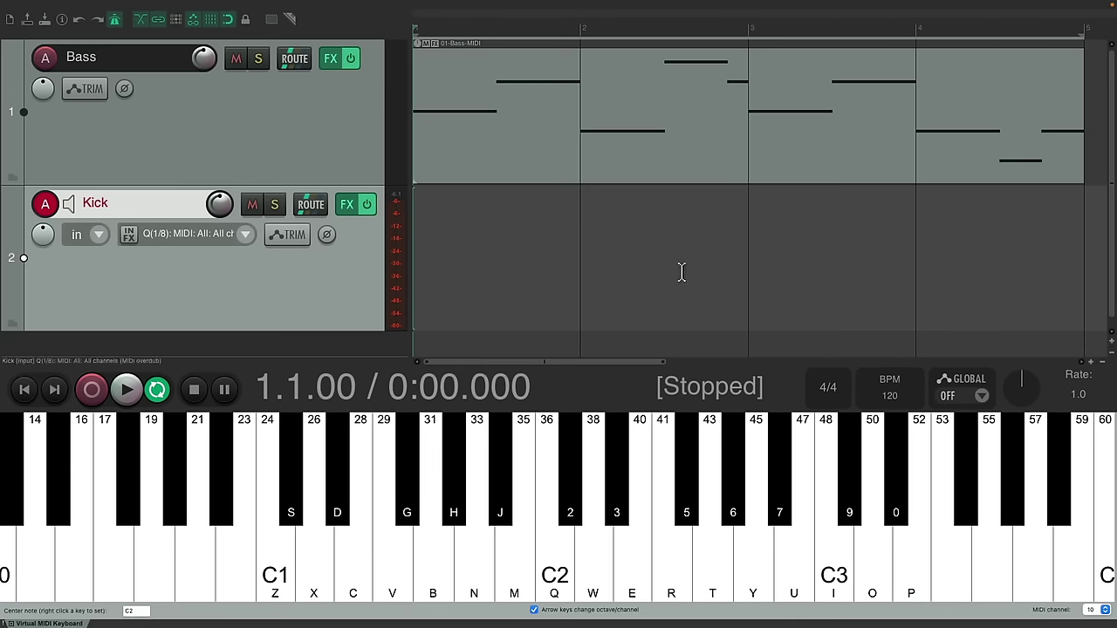
# Record steady C1 kick hits with the Z key across four bars, then stop recording and playback
pyautogui.hotkey('ctrl', 'r')
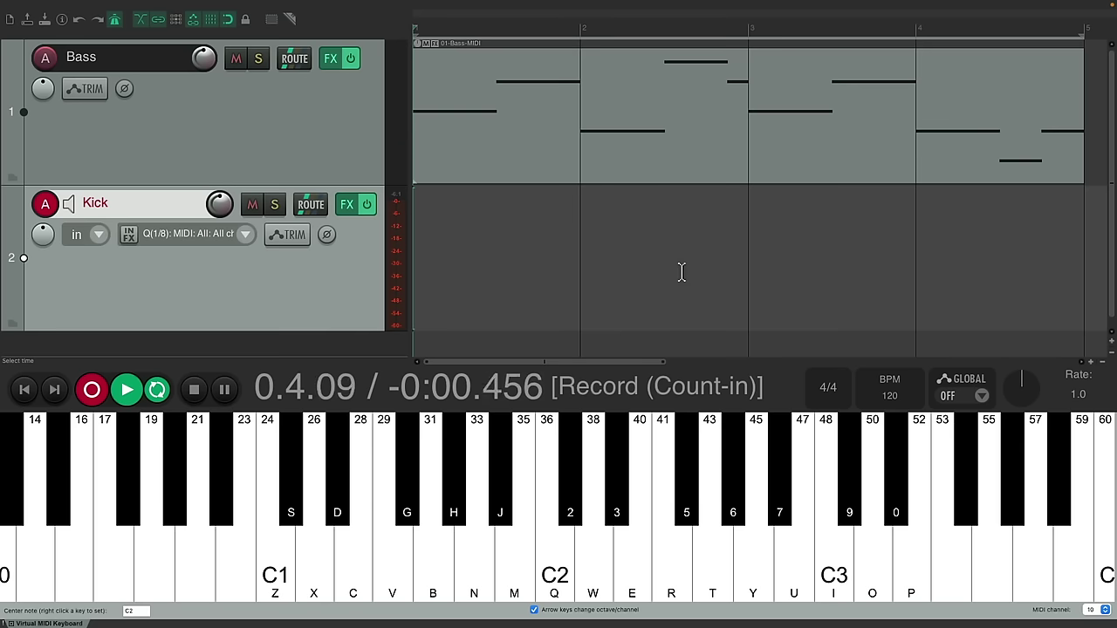
pyautogui.press('z')
pyautogui.press('z')
pyautogui.press('z')
pyautogui.press('z')
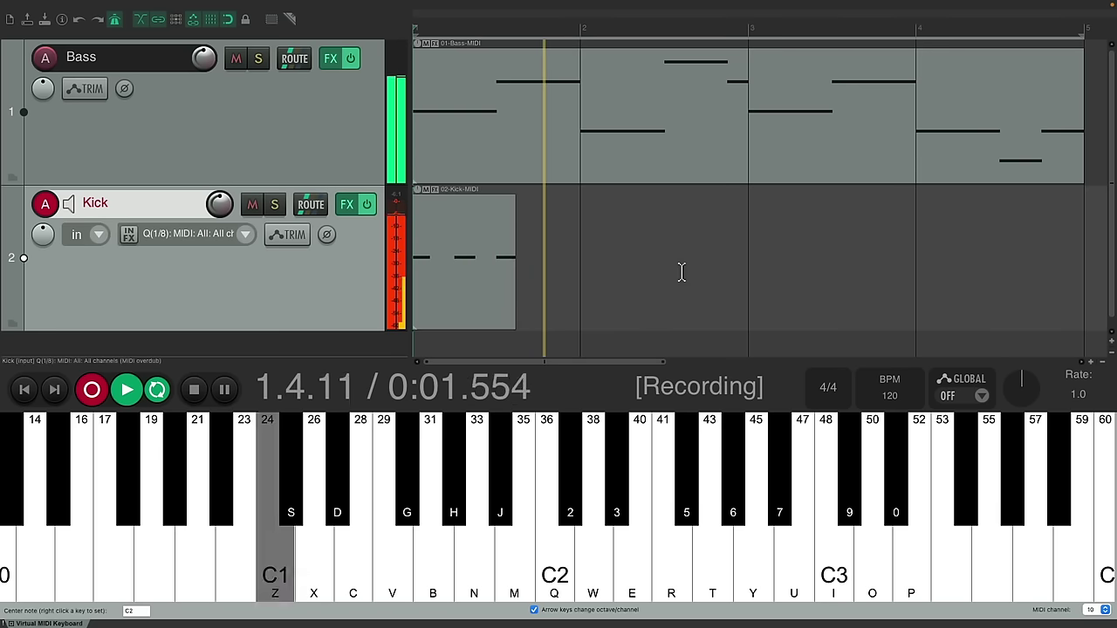
pyautogui.press('z')
pyautogui.press('z')
pyautogui.press('z')
pyautogui.press('z')
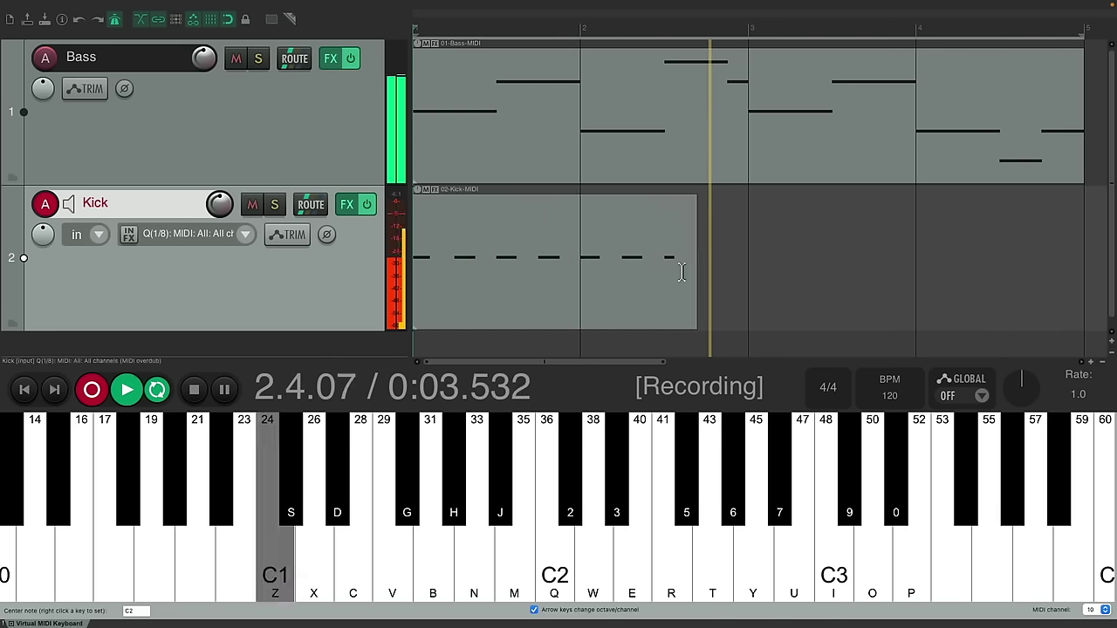
pyautogui.press('z')
pyautogui.press('z')
pyautogui.press('z')
pyautogui.press('z')
pyautogui.press('z')
pyautogui.press('z')
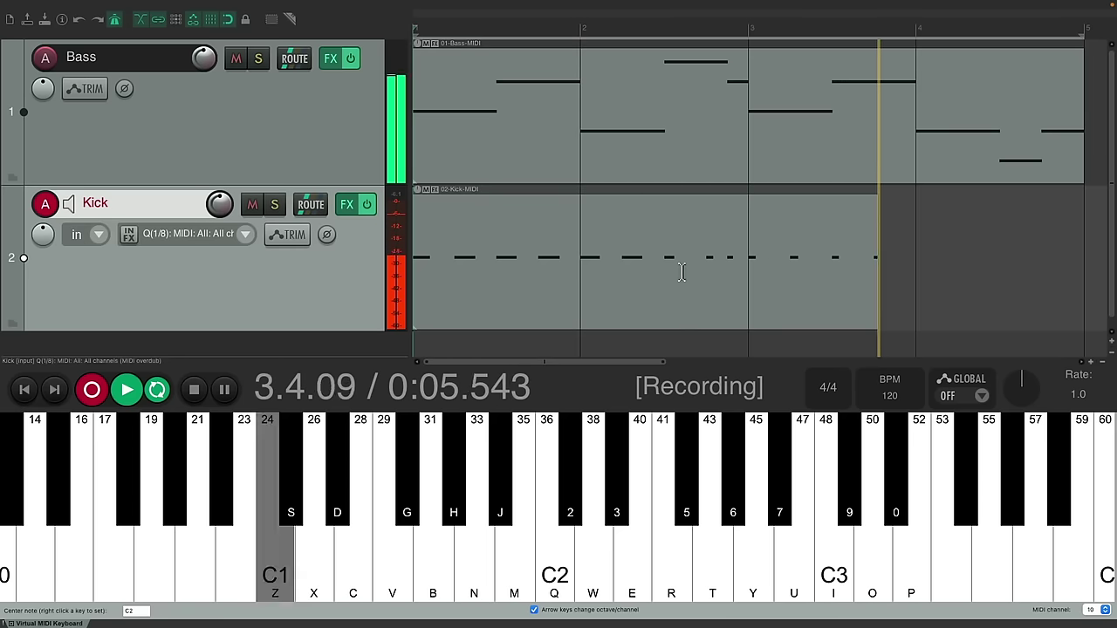
pyautogui.press('z')
pyautogui.press('z')
pyautogui.press('z')
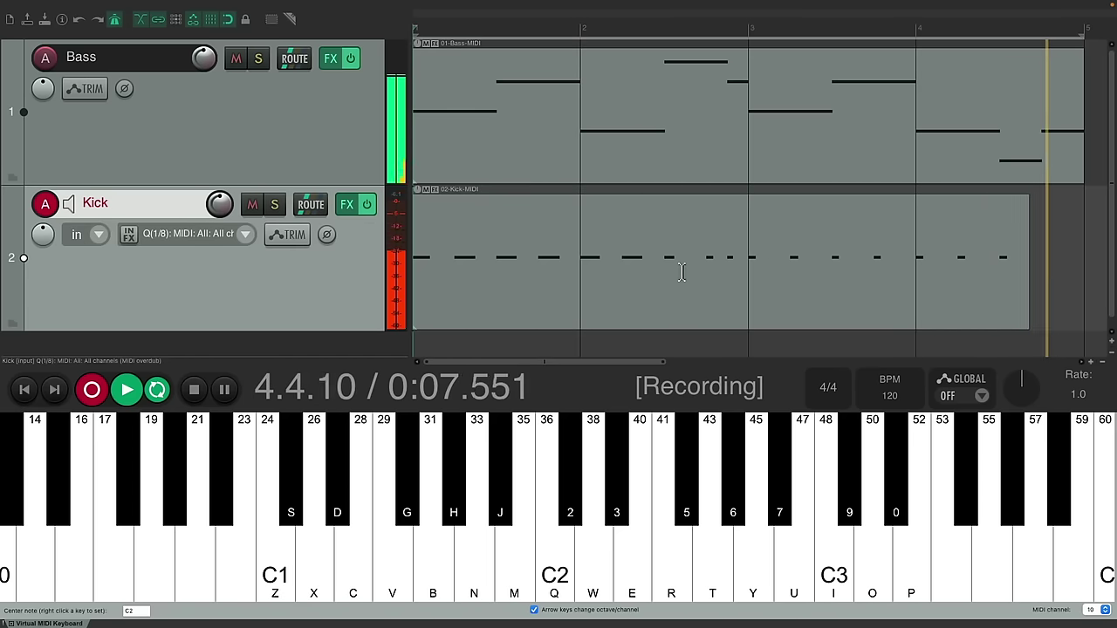
pyautogui.press('z')
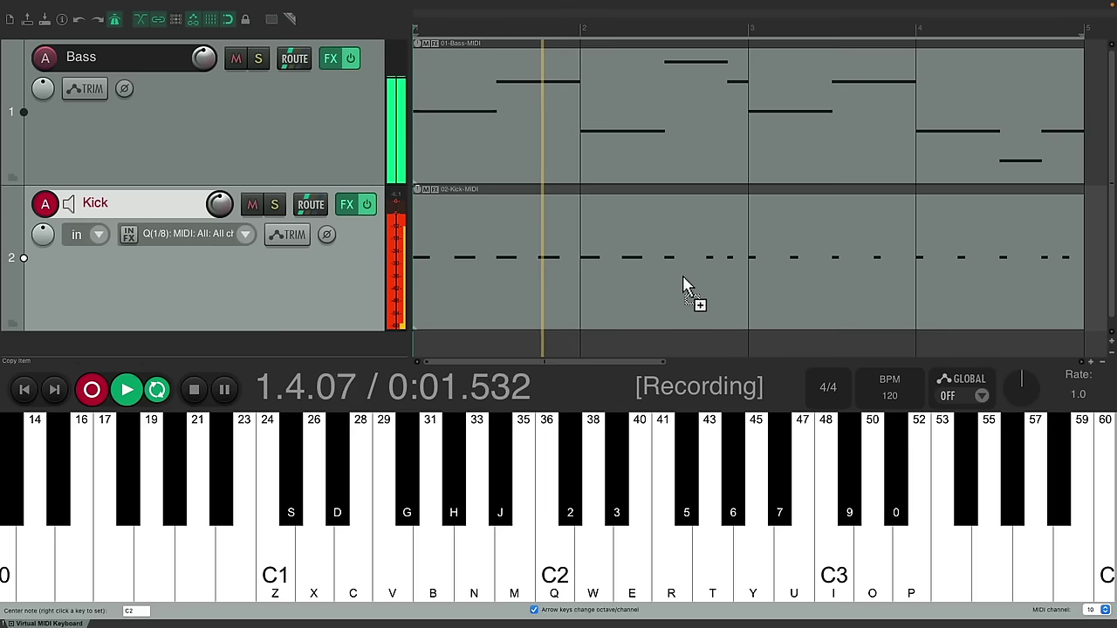
pyautogui.hotkey('ctrl', 'r')
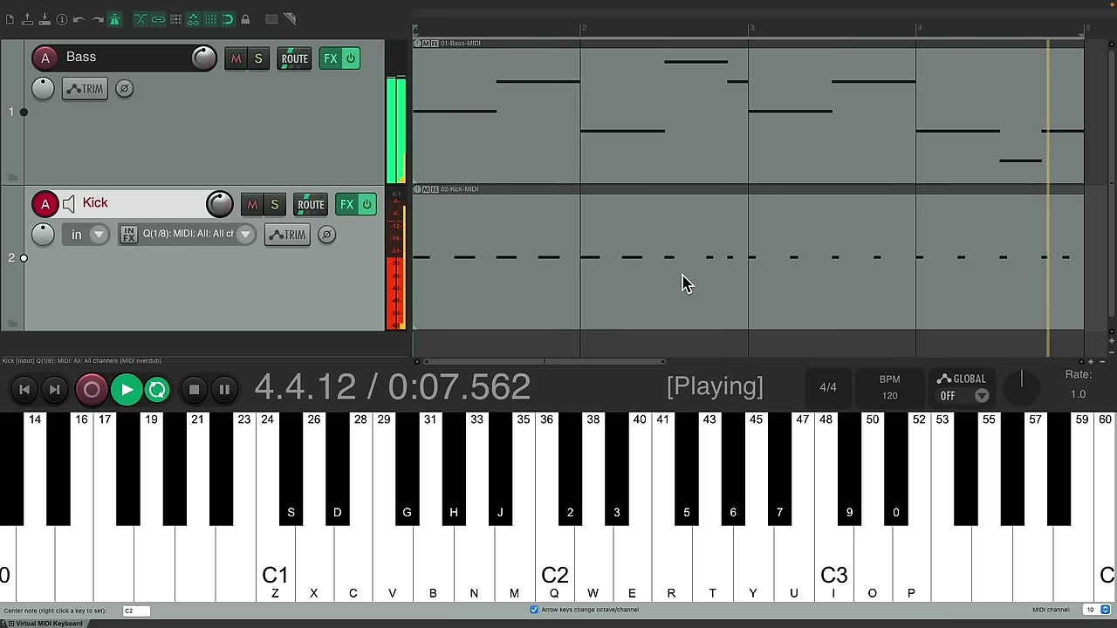
pyautogui.press('space')
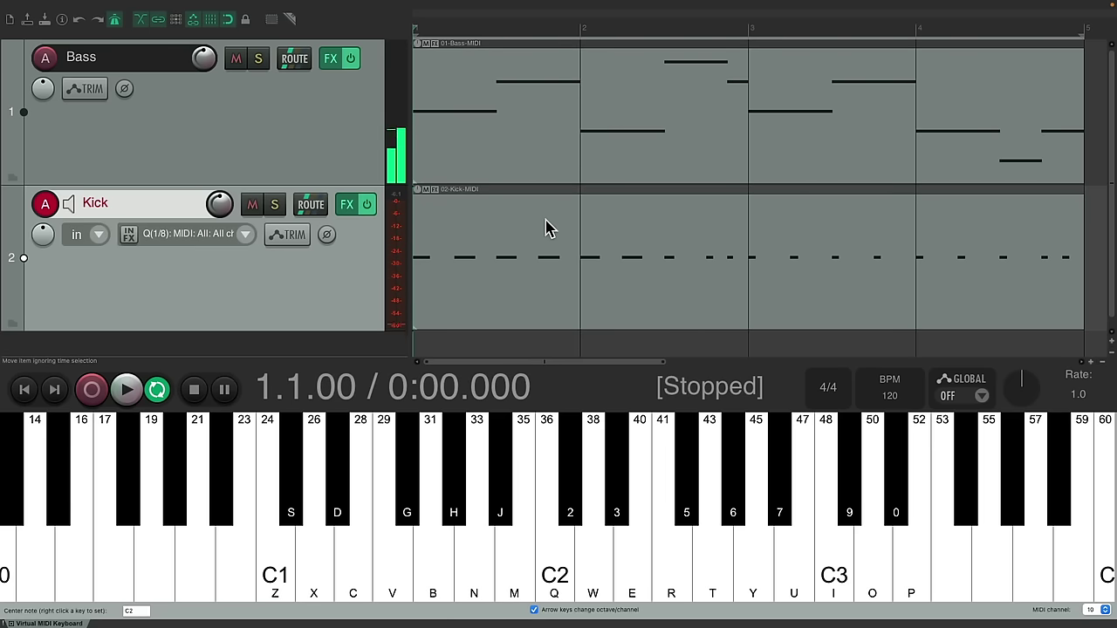
pyautogui.doubleClick(506, 218)
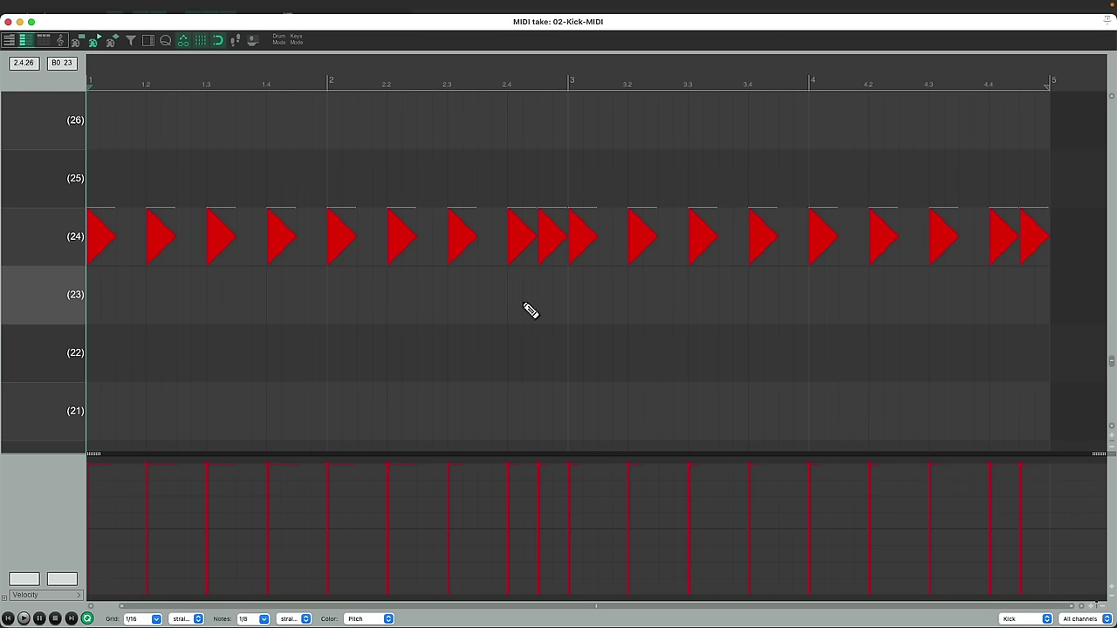
pyautogui.press('space')
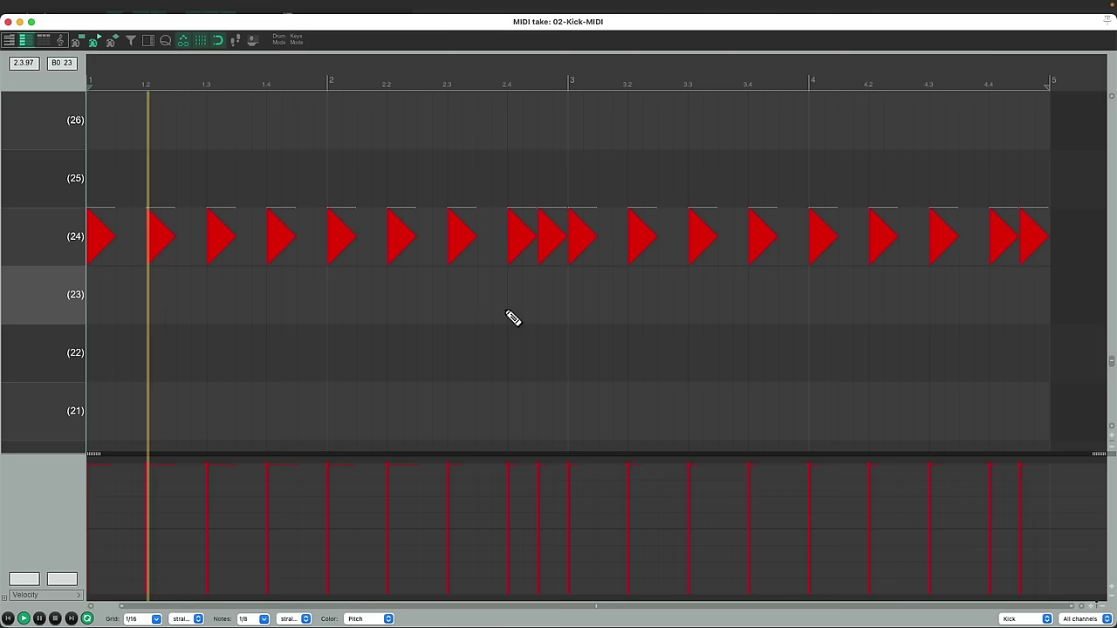
pyautogui.press('space')
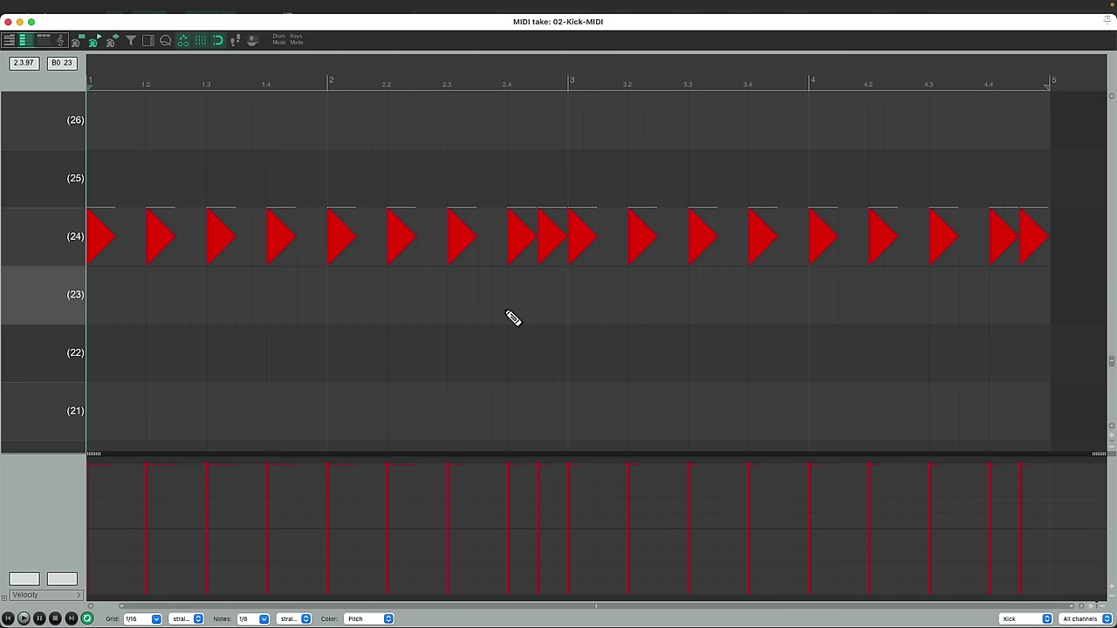
pyautogui.press('Escape')
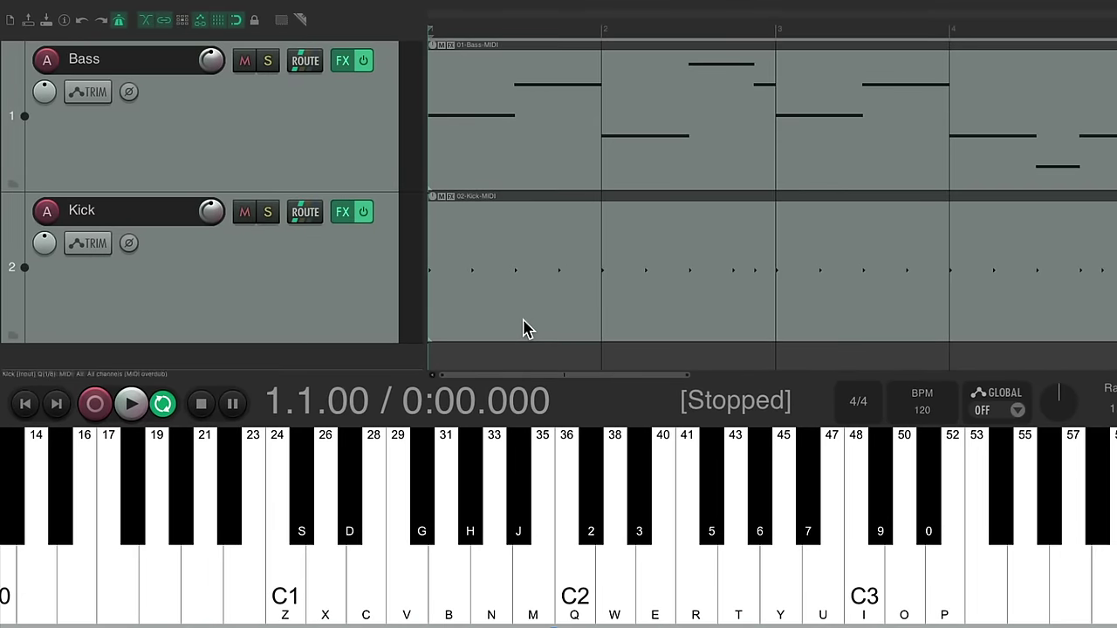
# Duplicate the Kick track and name the copy Stick
pyautogui.scroll(-2, 538, 112)
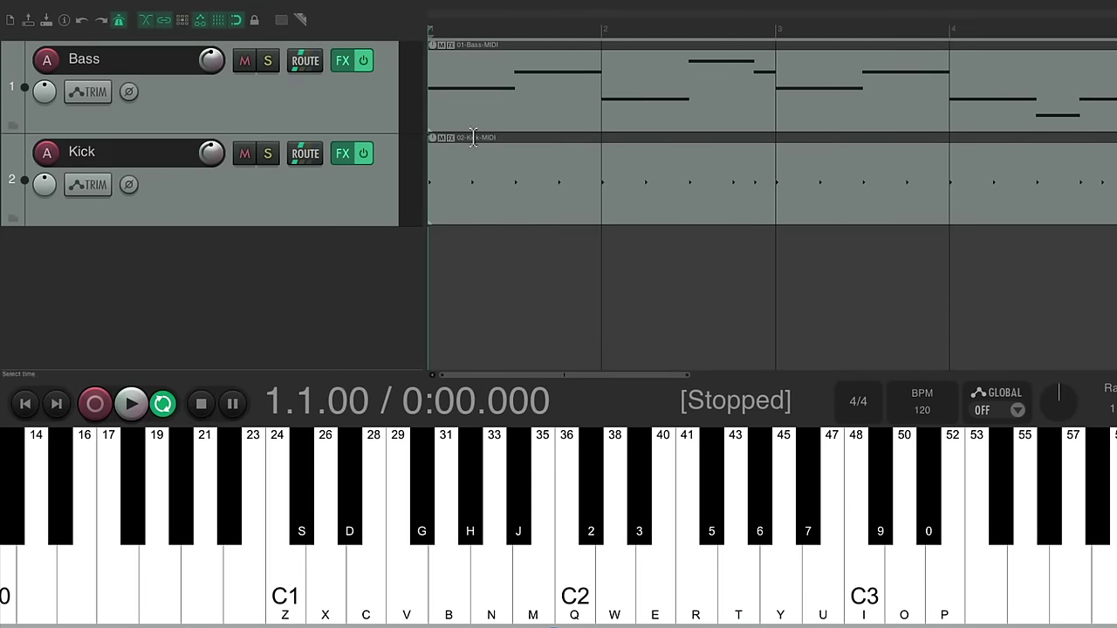
pyautogui.rightClick(333, 198)
pyautogui.click(354, 324)
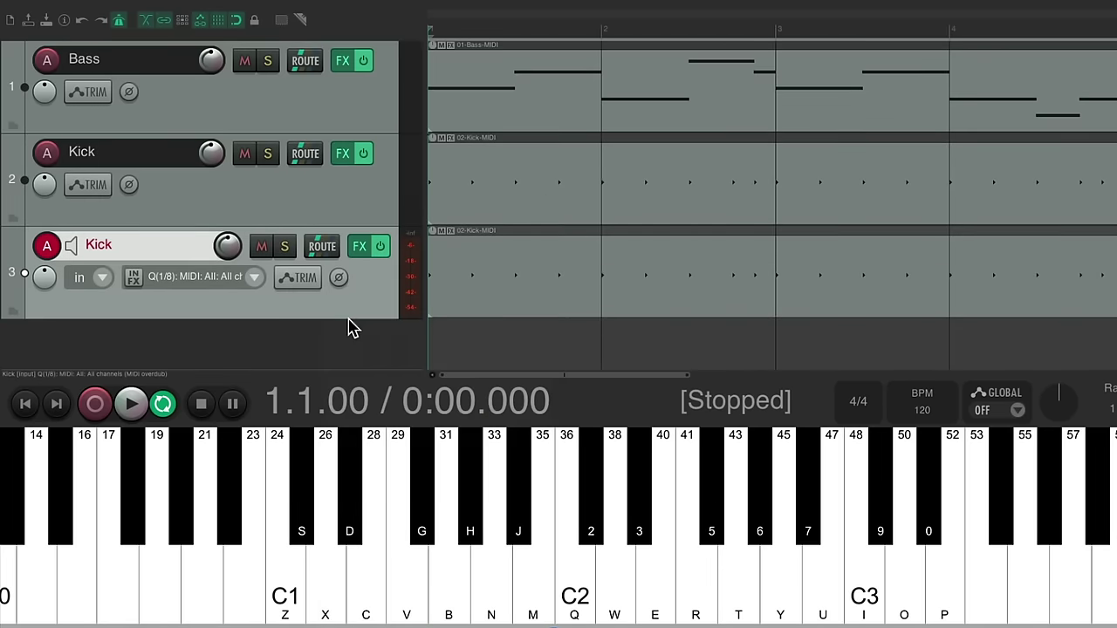
pyautogui.doubleClick(168, 250)
pyautogui.write('St')
pyautogui.press('Return')
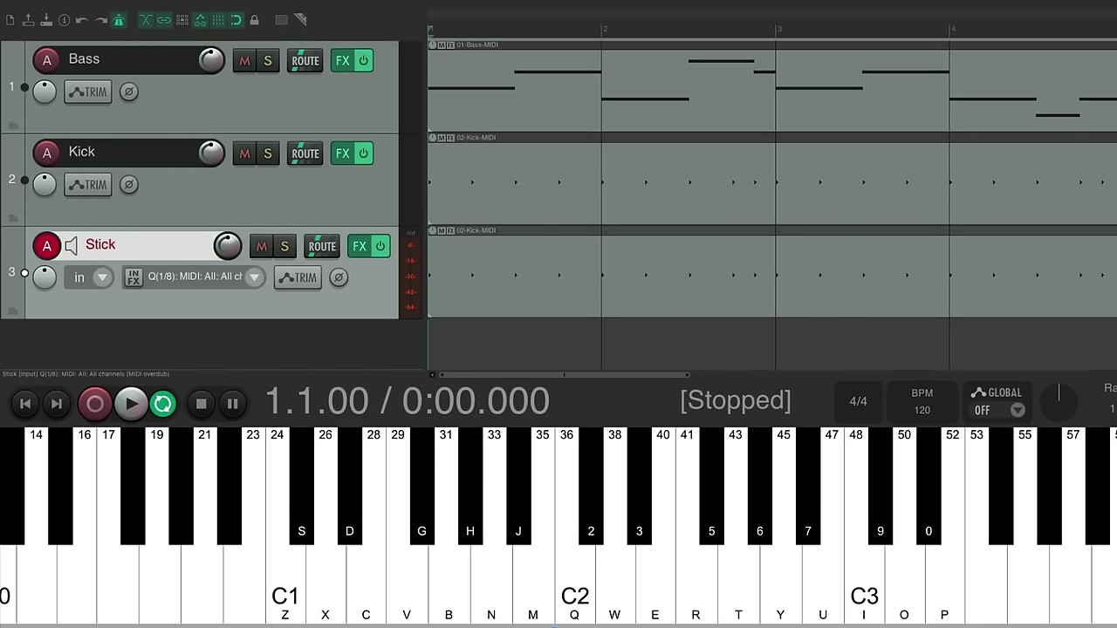
# Delete the copied kick MIDI item from Stick and open its Analog Lab instrument
pyautogui.doubleClick(367, 292)
pyautogui.press('Delete')
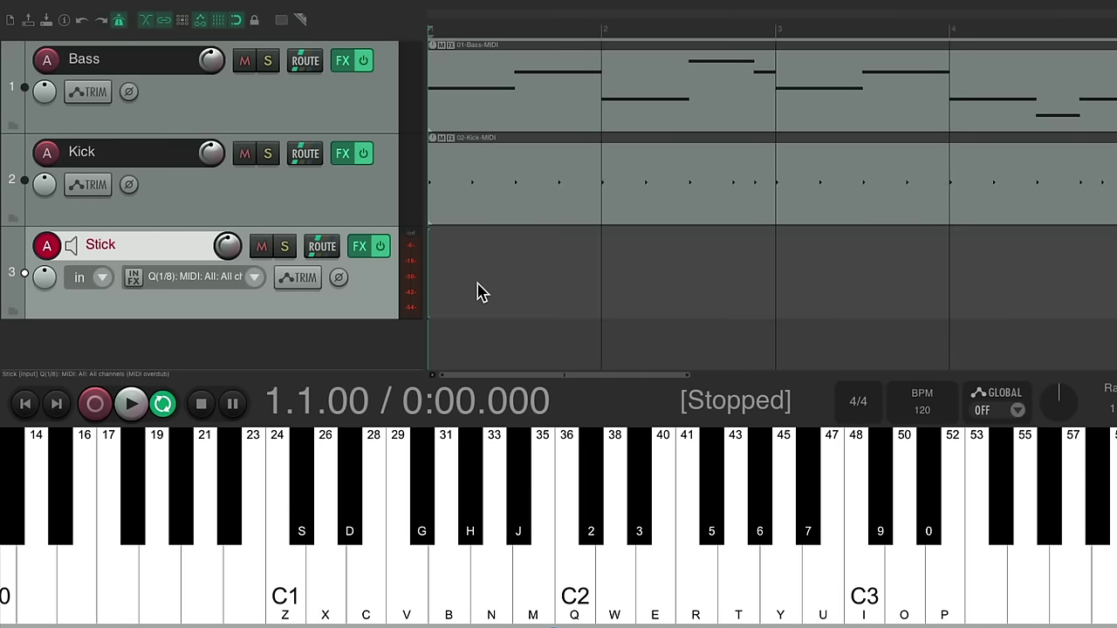
pyautogui.click(360, 247)
# Load the 808 Drum Kit preset from the Drums category, then close the plugin window
pyautogui.click(674, 92)
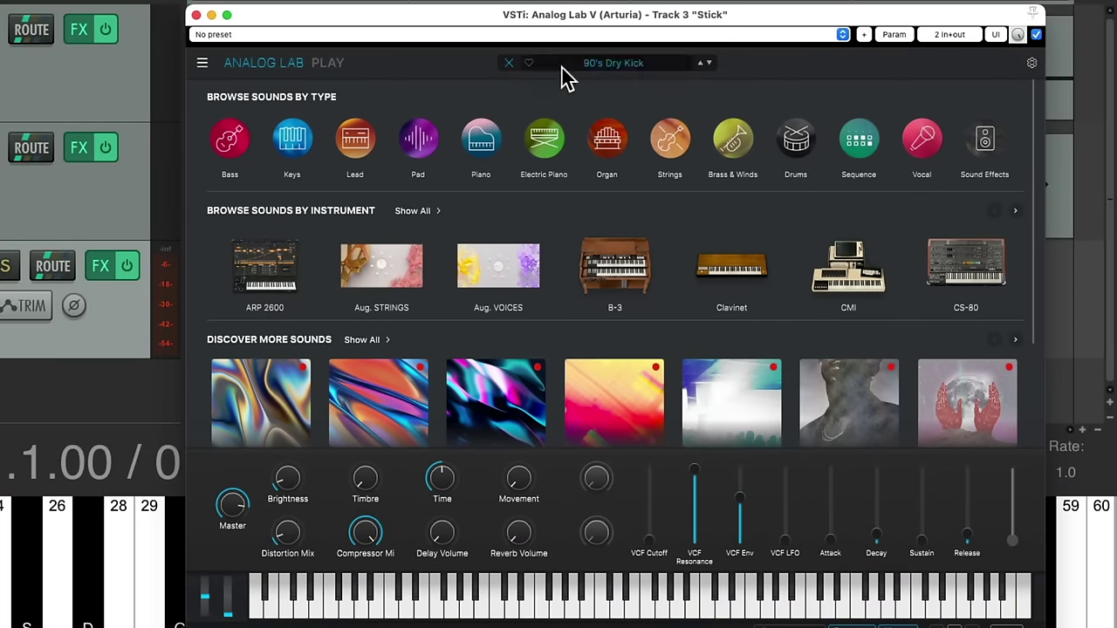
pyautogui.click(794, 141)
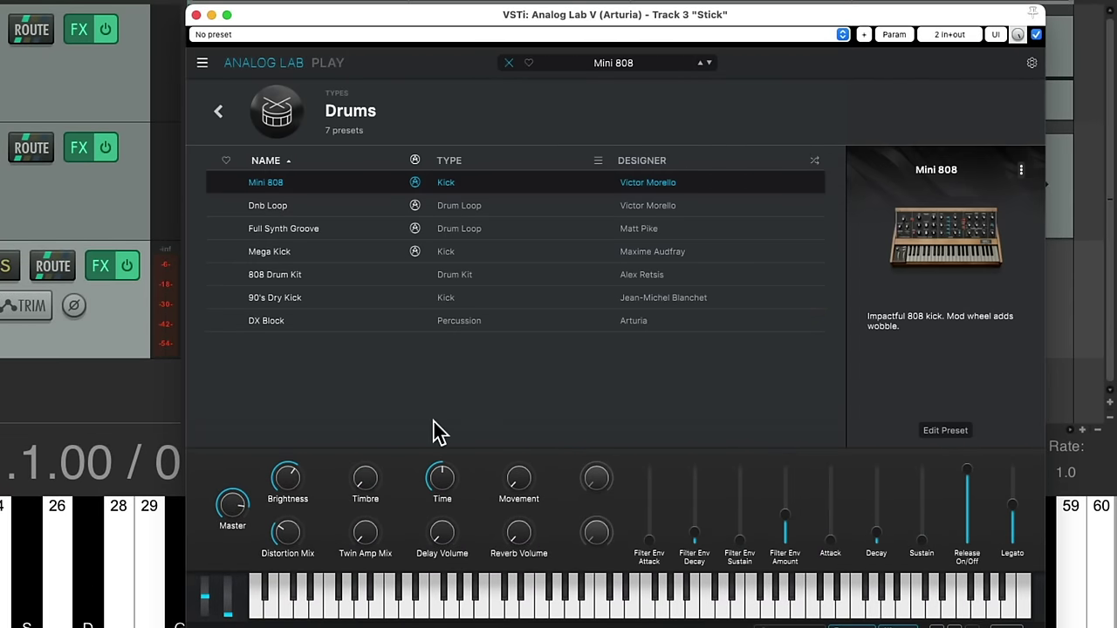
pyautogui.click(361, 277)
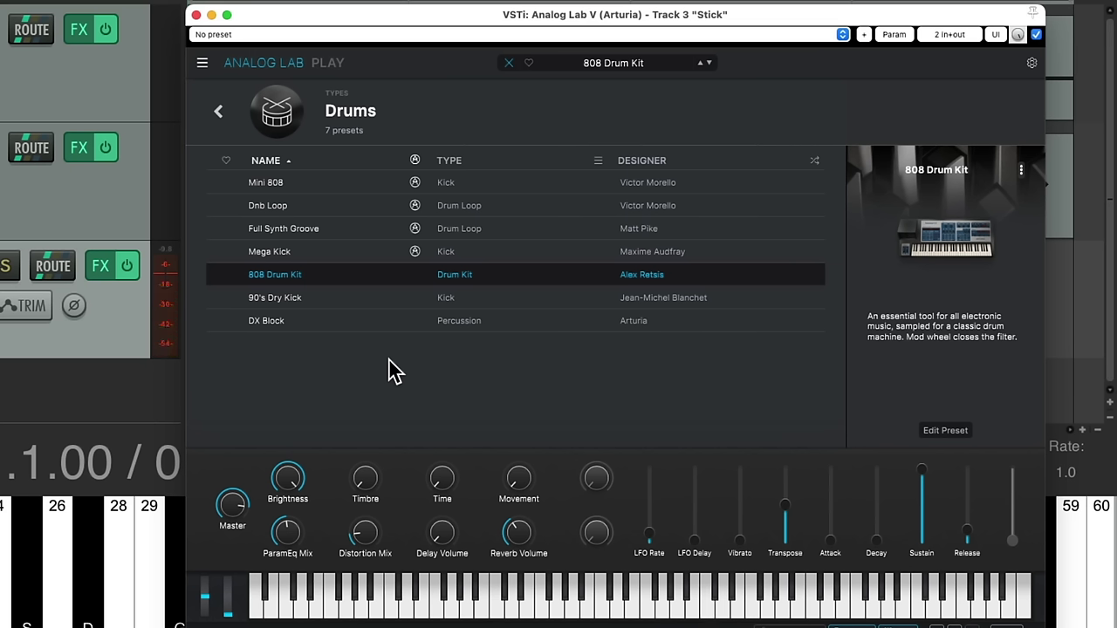
pyautogui.press('Escape')
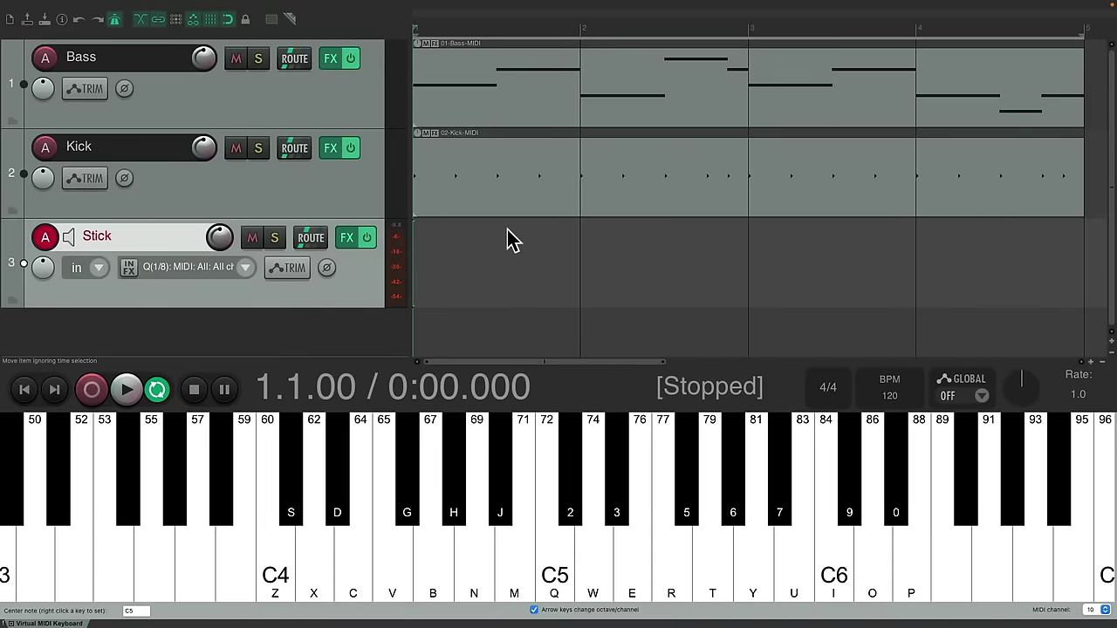
# Record a C5 stick pattern with the Q key on the Stick track, then stop recording
pyautogui.hotkey('ctrl', 'r')
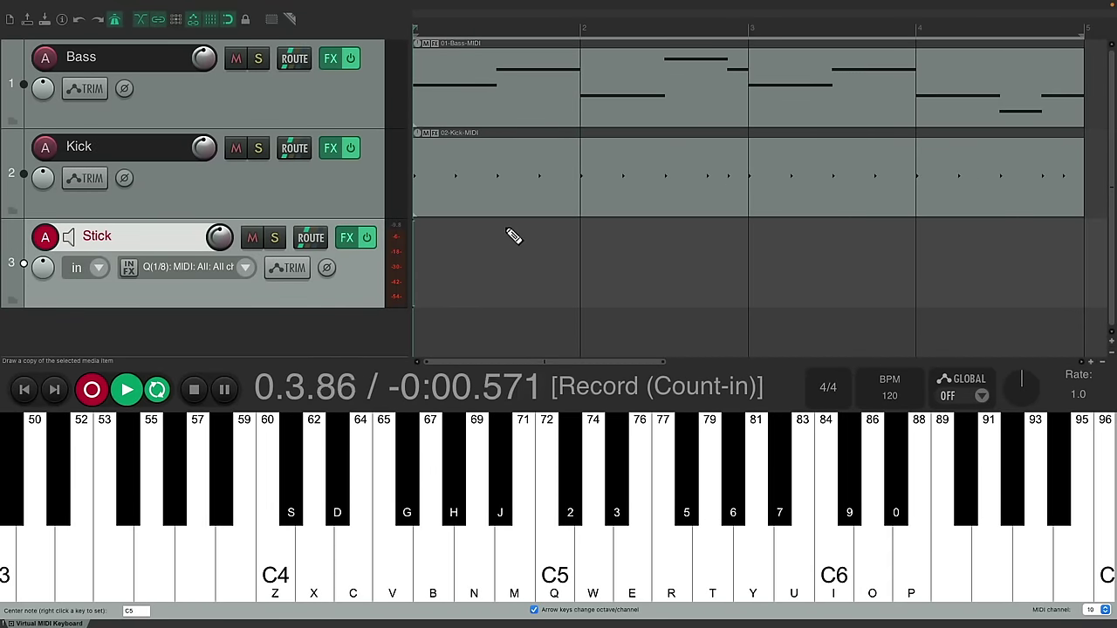
pyautogui.press('q')
pyautogui.press('q')
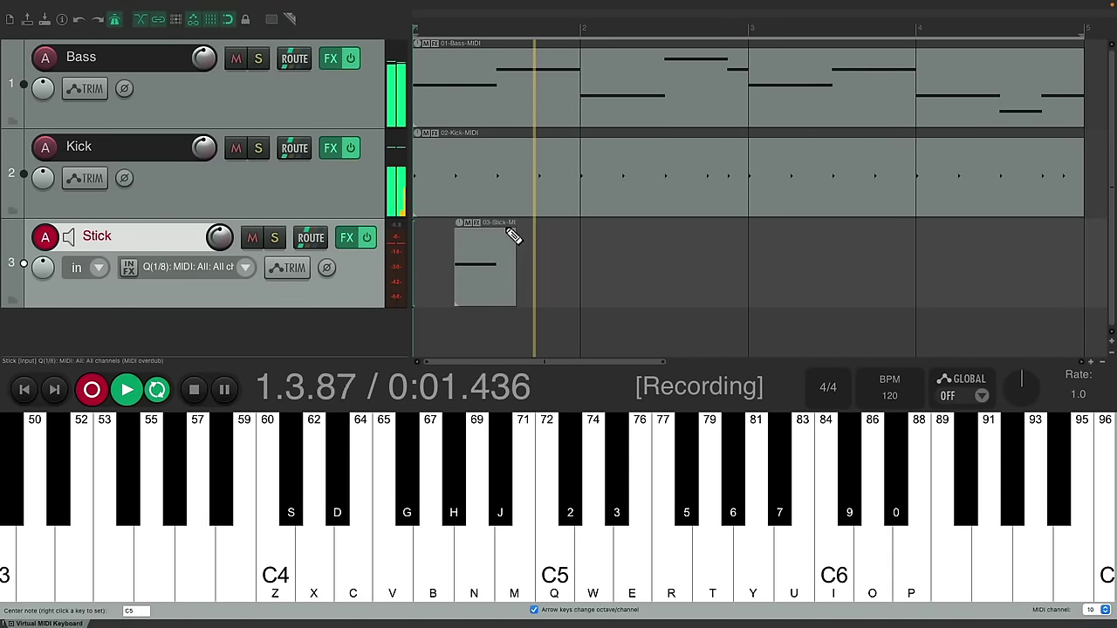
pyautogui.press('q')
pyautogui.press('q')
pyautogui.press('q')
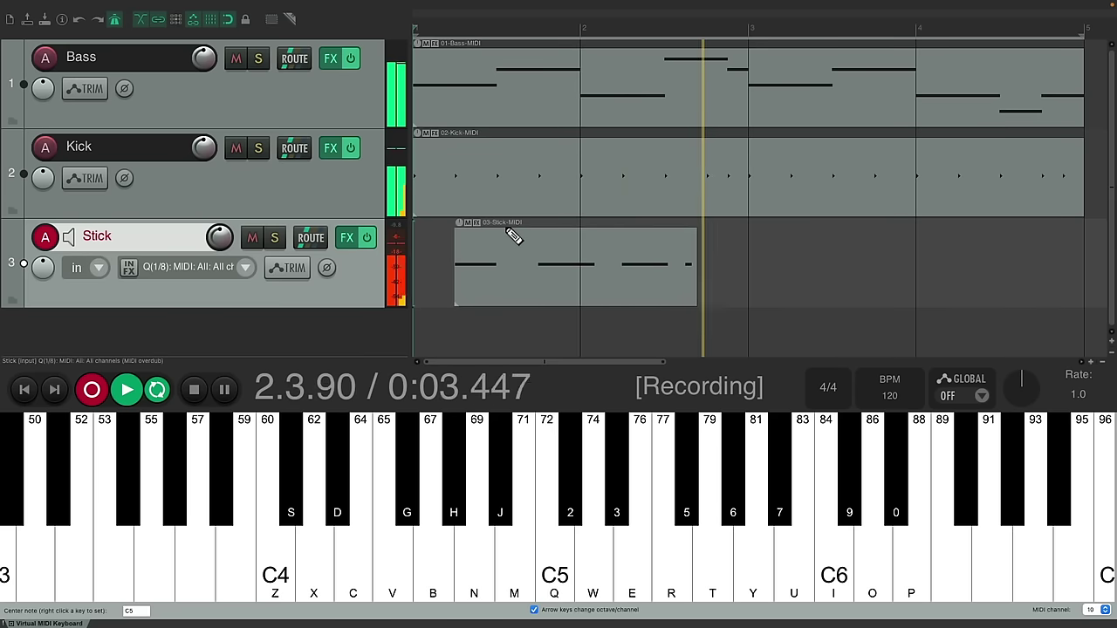
pyautogui.press('q')
pyautogui.press('q')
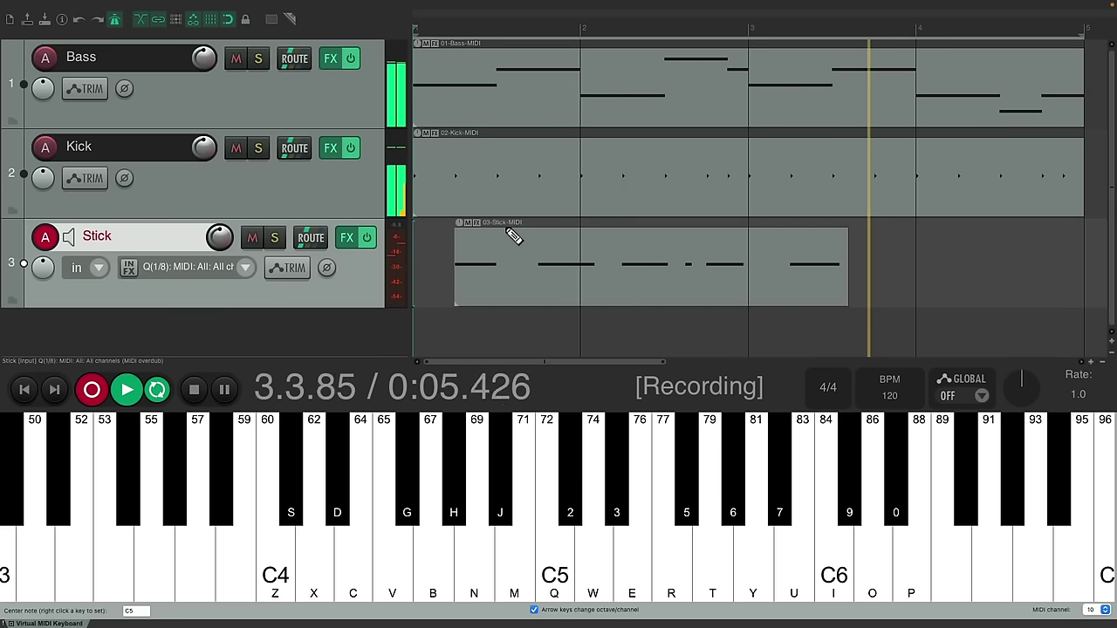
pyautogui.press('q')
pyautogui.press('q')
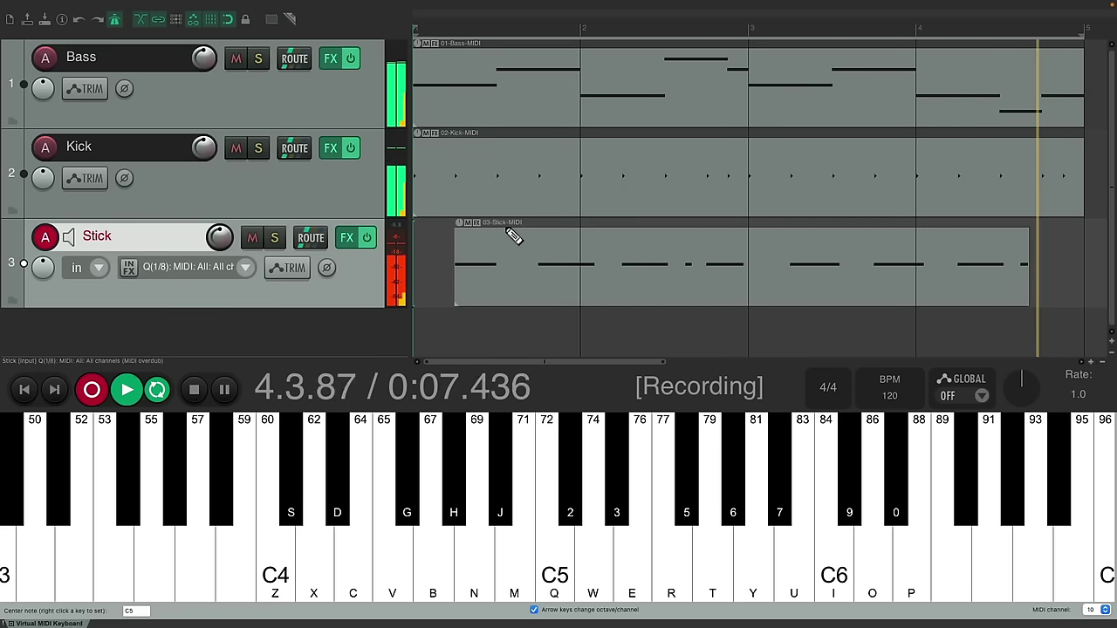
pyautogui.press('q')
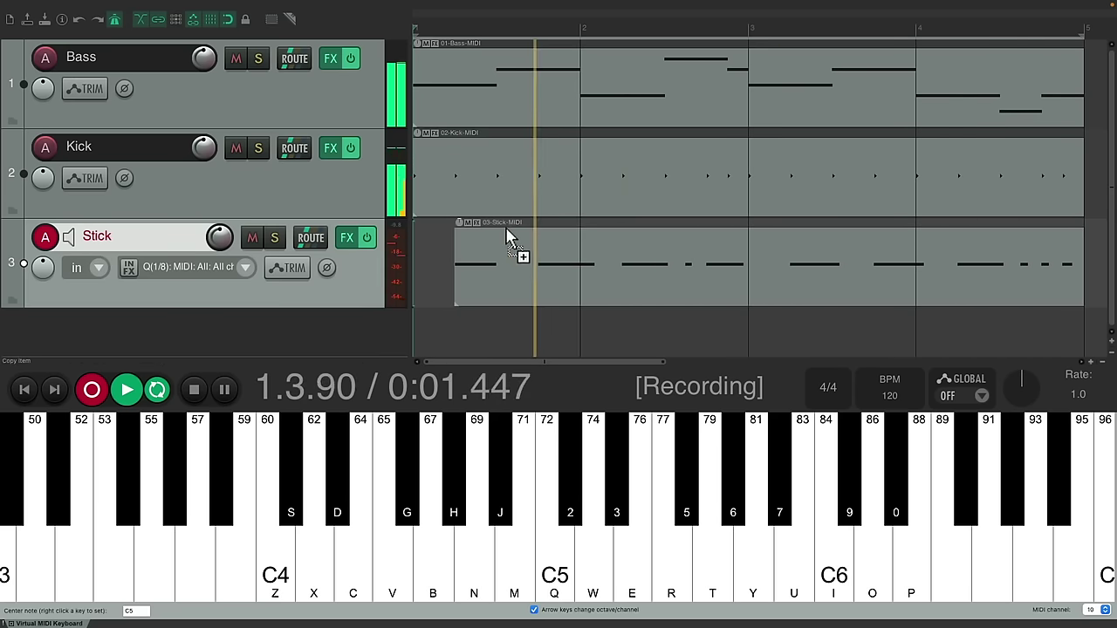
pyautogui.hotkey('ctrl', 'r')
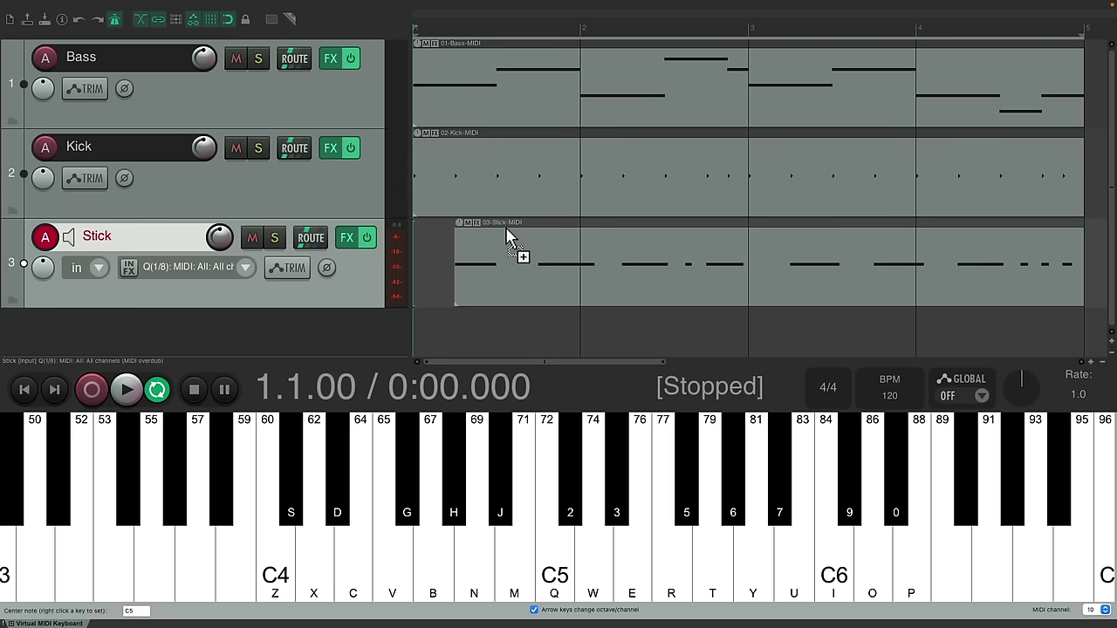
# Duplicate the Stick track and name the new fourth track Piano
pyautogui.scroll(-2, 512, 85)
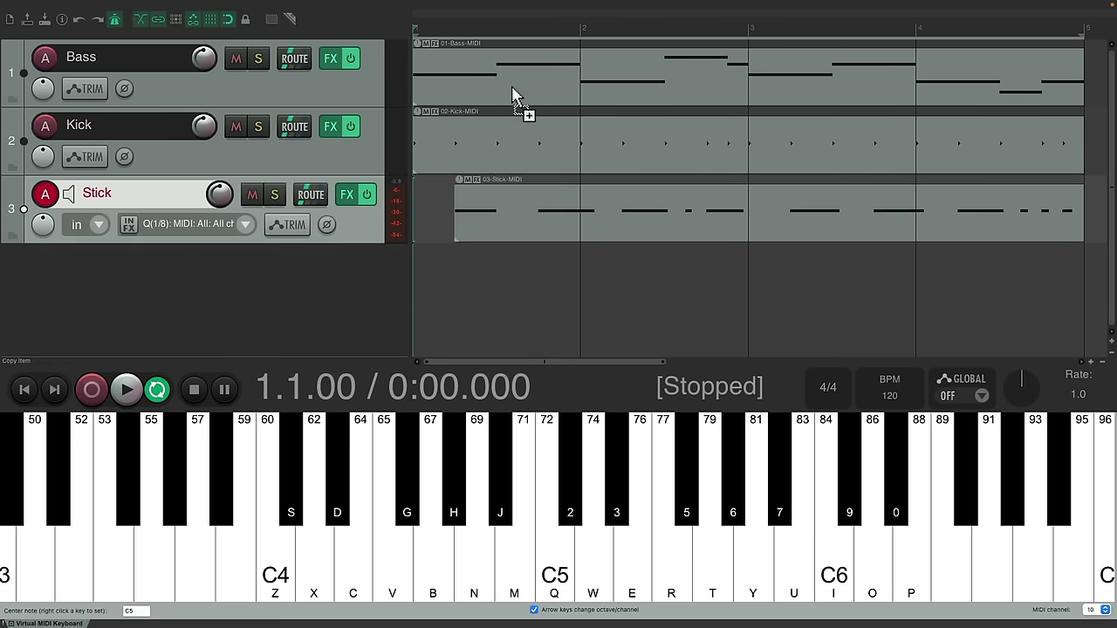
pyautogui.rightClick(365, 221)
pyautogui.click(402, 340)
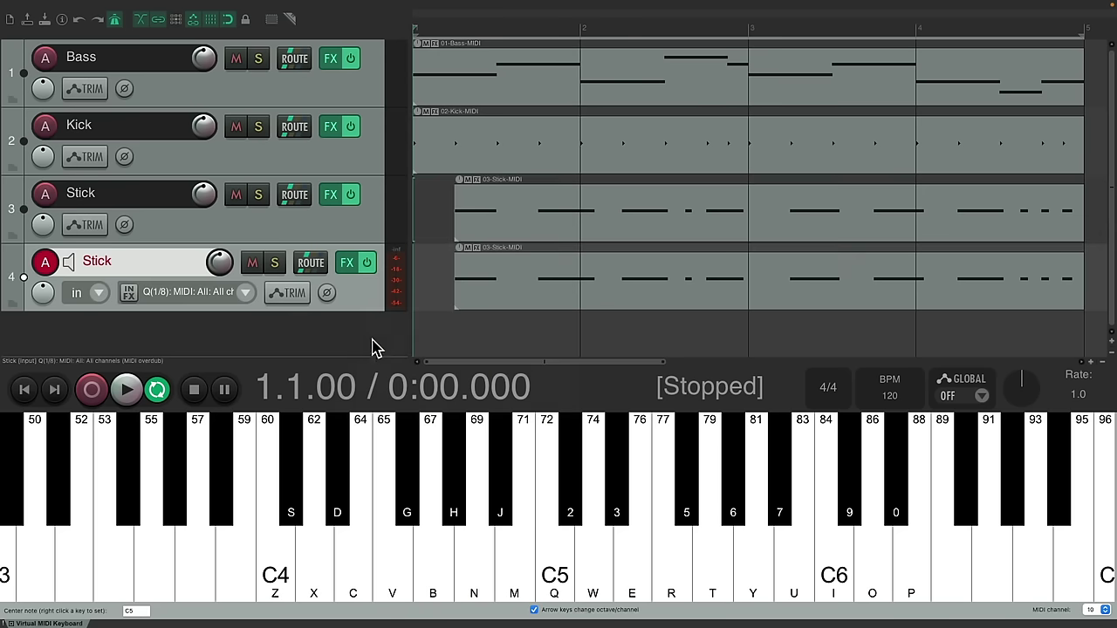
pyautogui.doubleClick(153, 263)
pyautogui.write('Piano')
pyautogui.press('Return')
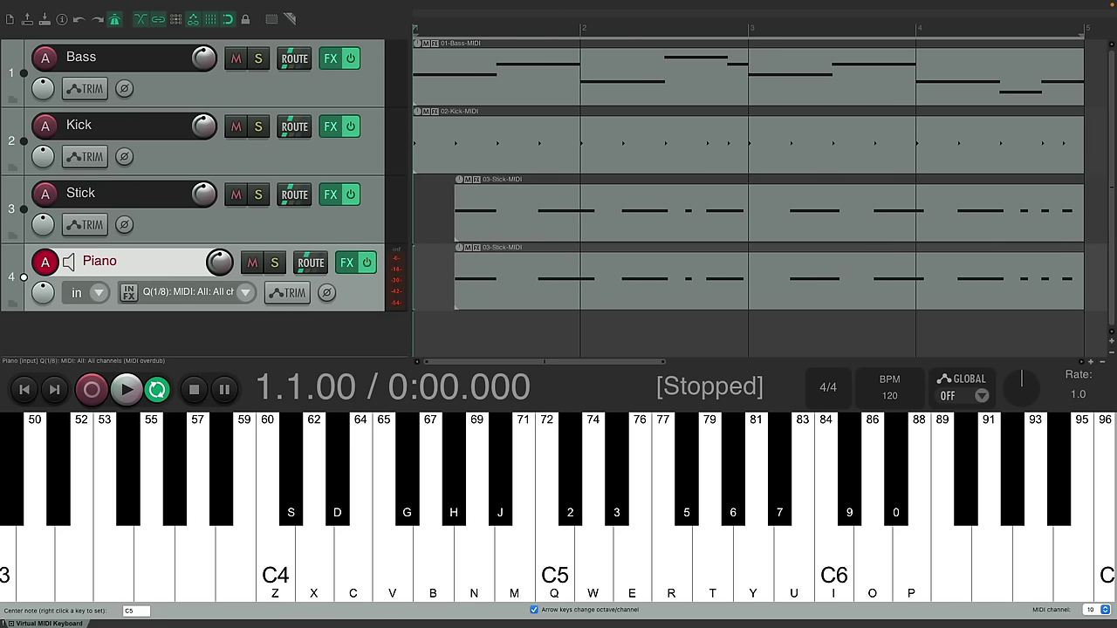
# Audition Electric Piano presets like Electric Wurli and Clean Funk Clav, then pick Mark V EP
pyautogui.click(347, 265)
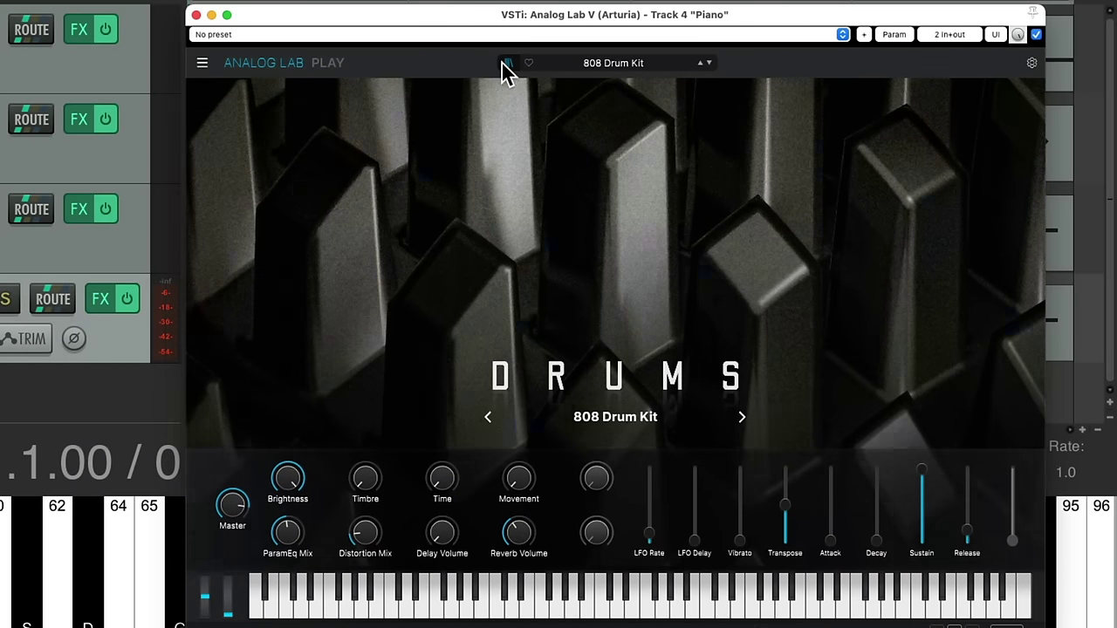
pyautogui.click(506, 65)
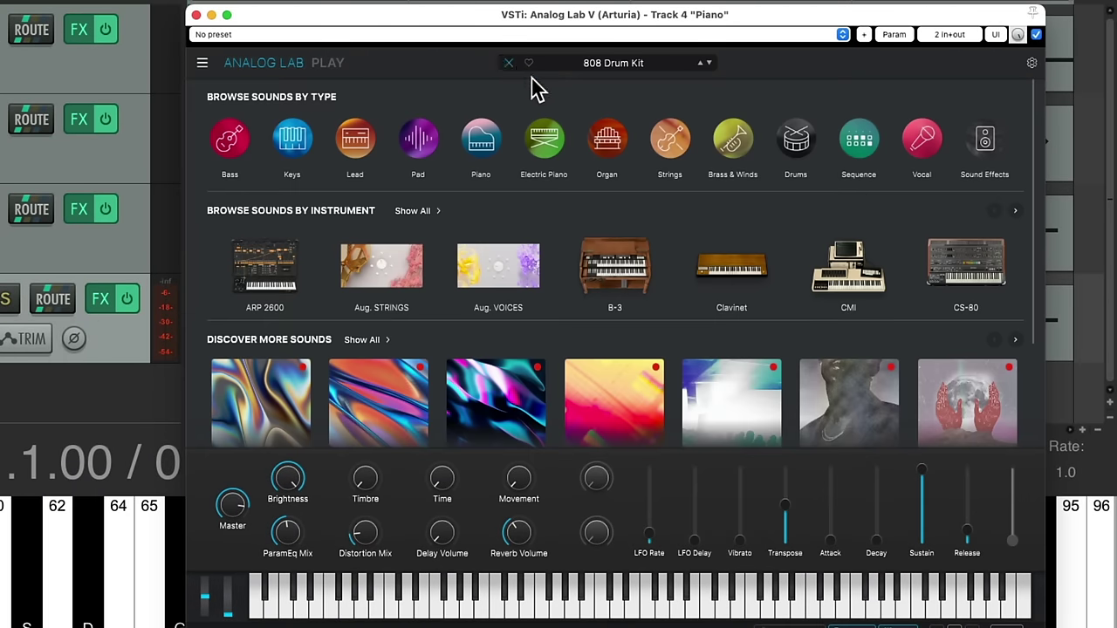
pyautogui.click(545, 141)
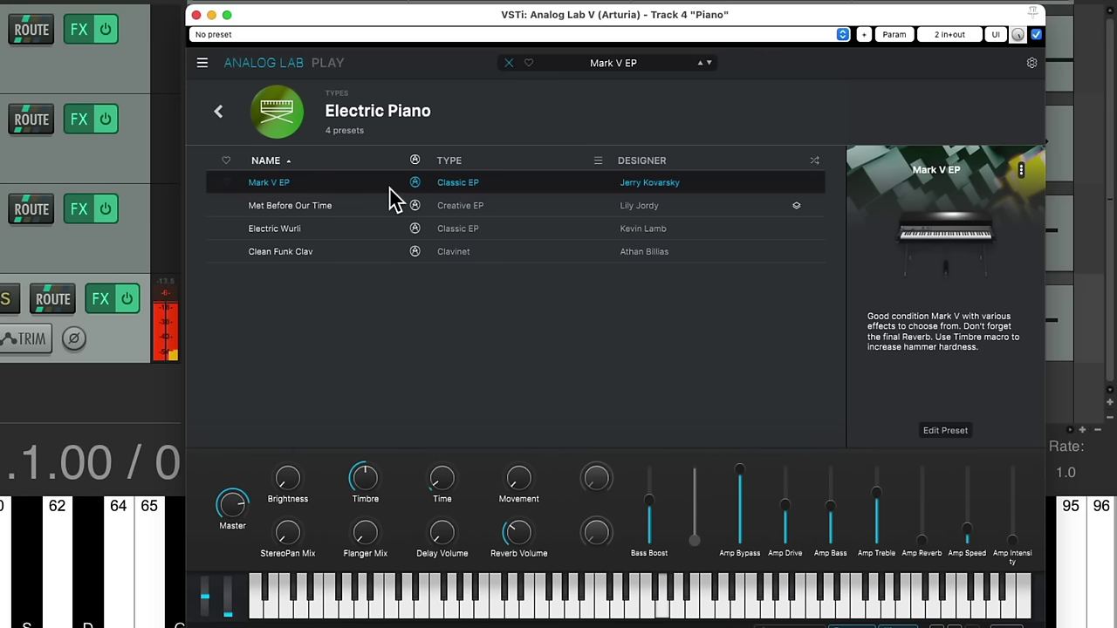
pyautogui.press('Down')
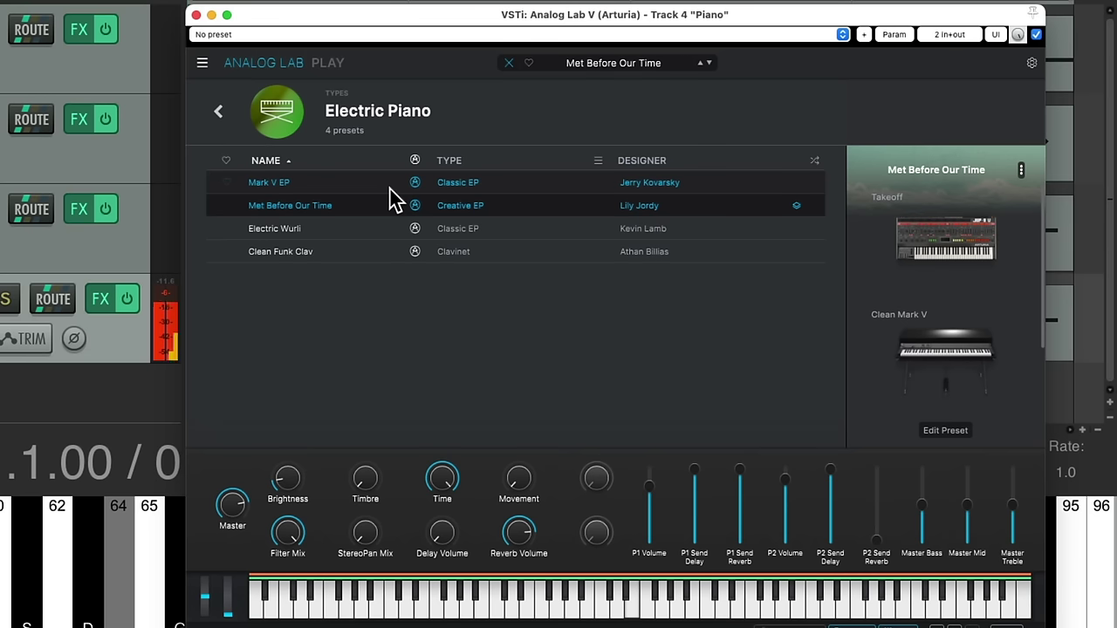
pyautogui.press('Down')
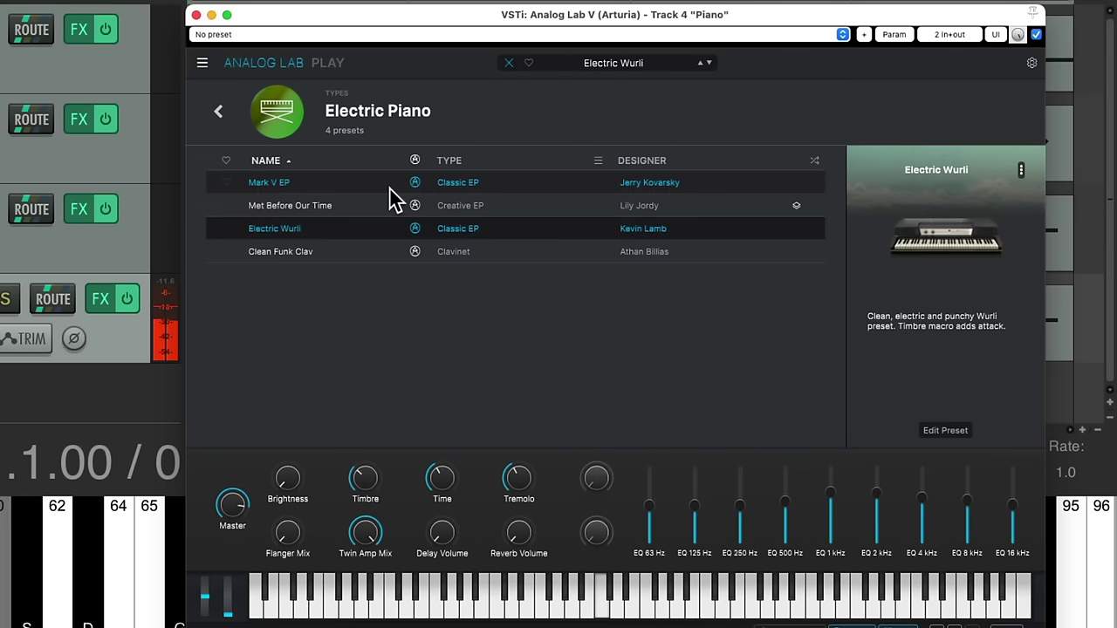
pyautogui.press('Down')
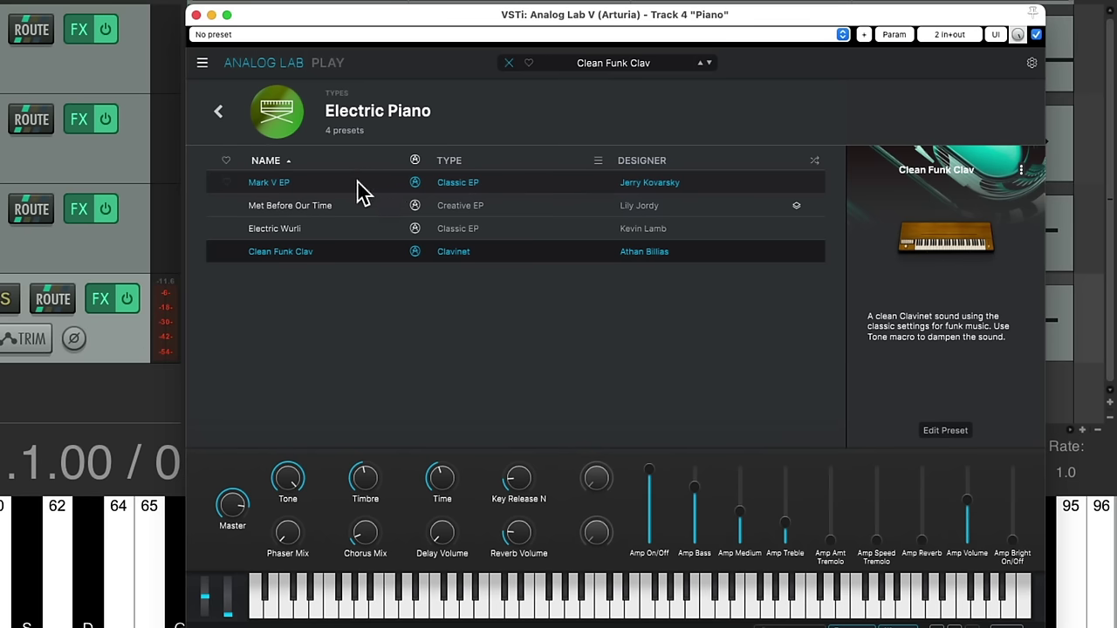
pyautogui.click(359, 190)
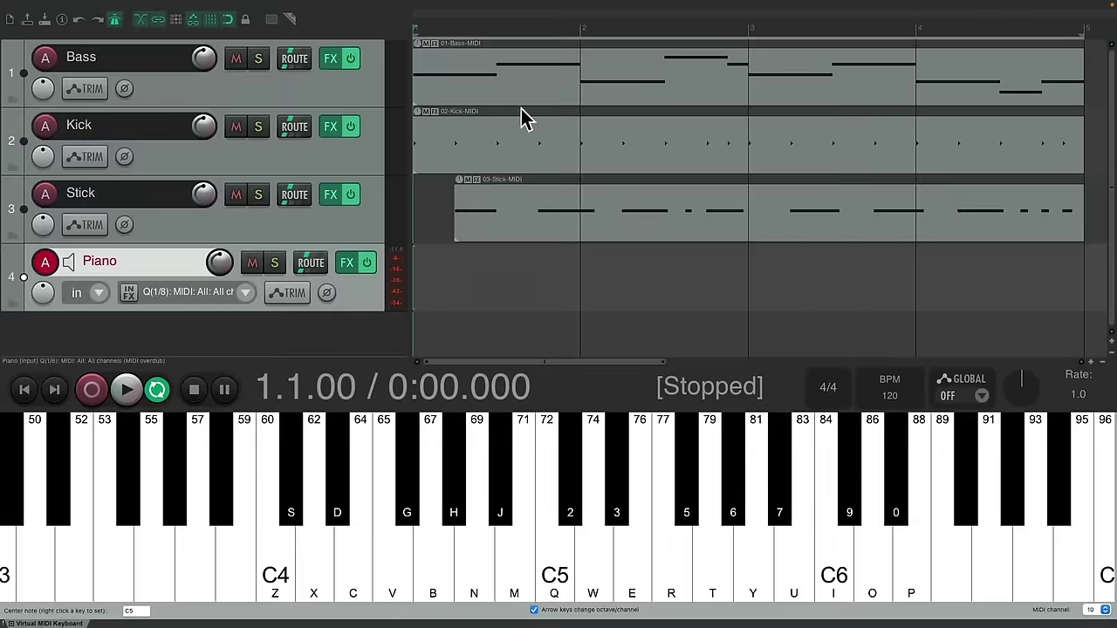
# Lower the keyboard an octave, start recording, and play A-C-E, G-B-D, A-C-E chords
pyautogui.press('Left')
pyautogui.press('super+r')
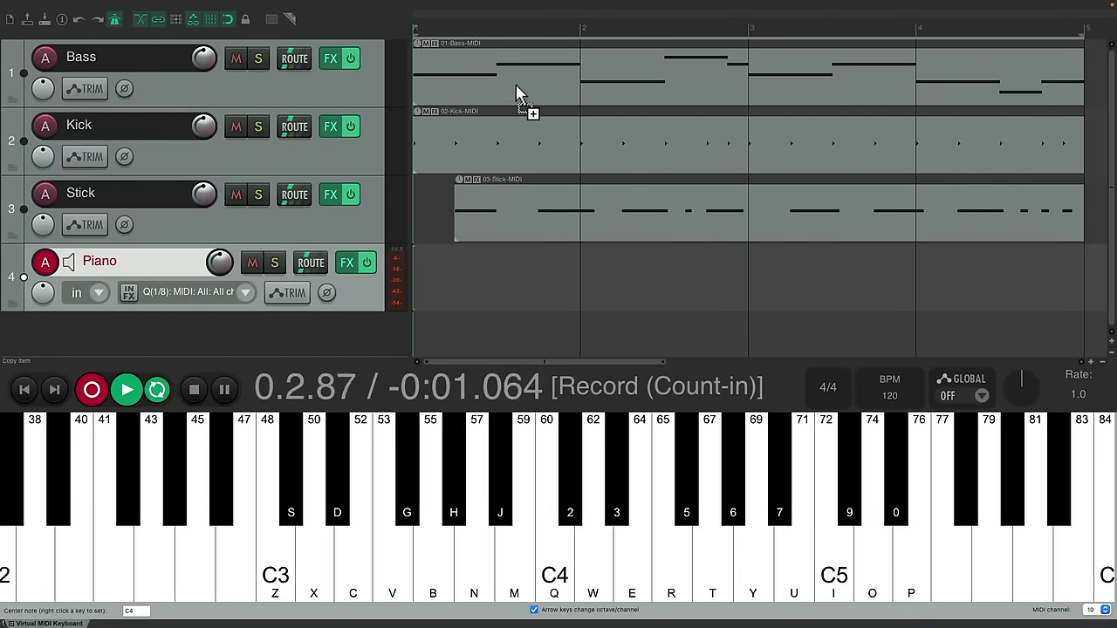
pyautogui.press('n')
pyautogui.press('q')
pyautogui.press('e')
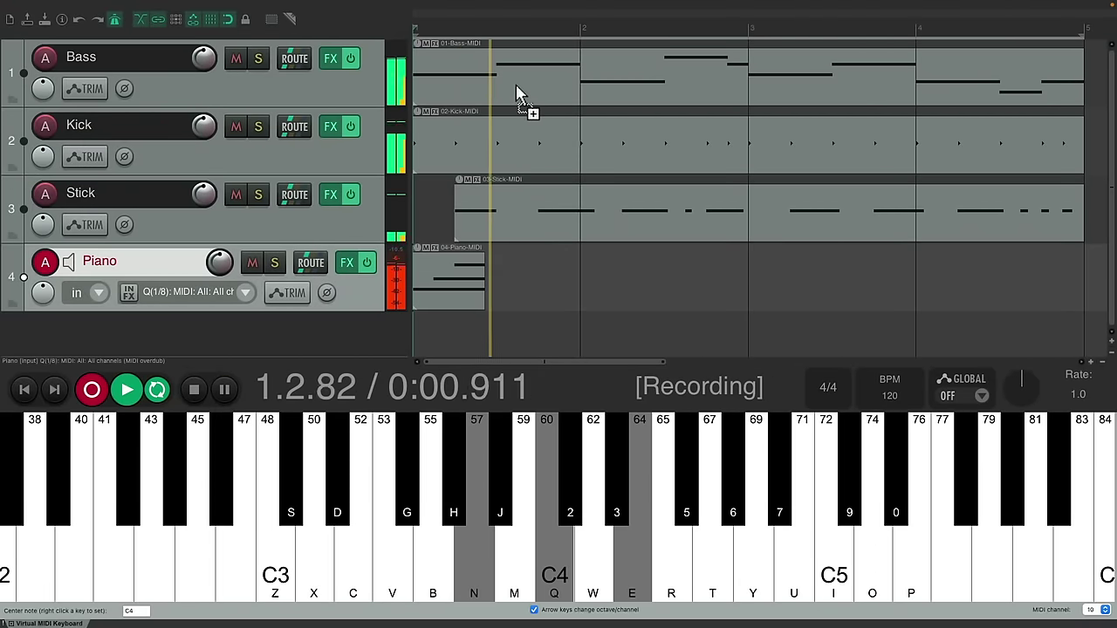
pyautogui.press('b')
pyautogui.press('m')
pyautogui.press('w')
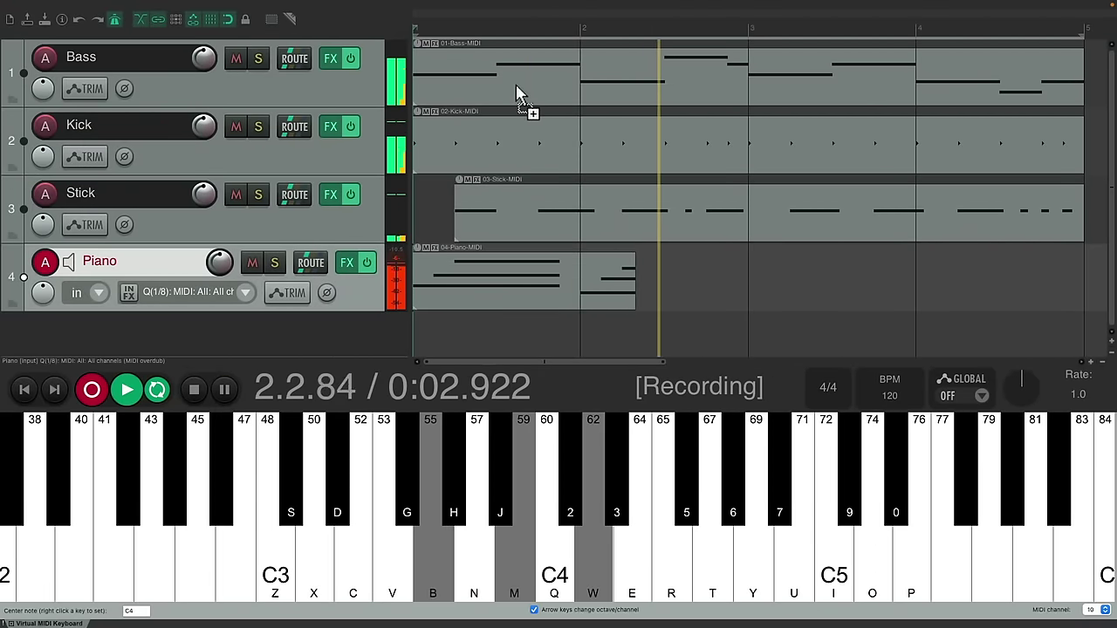
pyautogui.press('n')
pyautogui.press('q')
pyautogui.press('e')
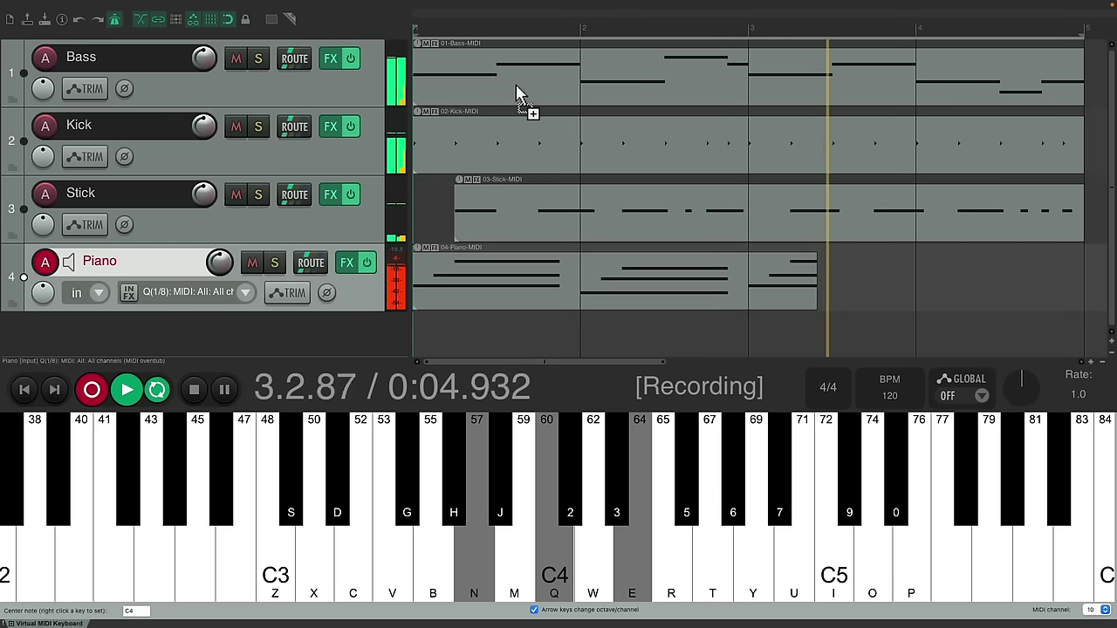
# Play the last-bar G-B-D chord and closing E3-G3-B3 chord, then stop recording and playback
pyautogui.press('b')
pyautogui.press('m')
pyautogui.press('w')
pyautogui.press('b')
pyautogui.press('m')
pyautogui.press('c')
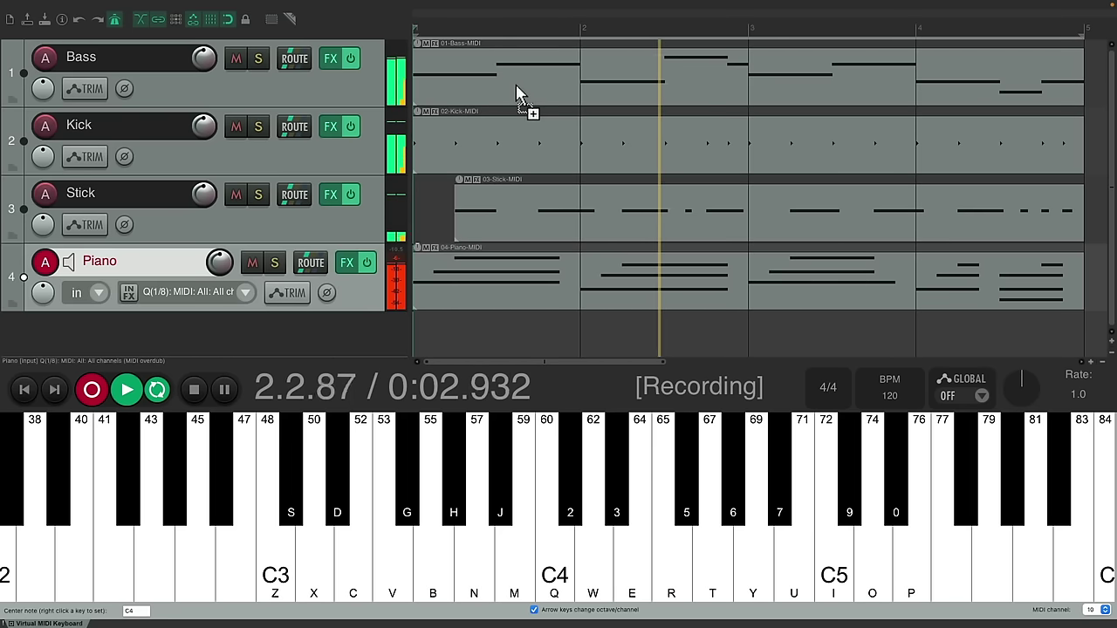
pyautogui.hotkey('ctrl', 'r')
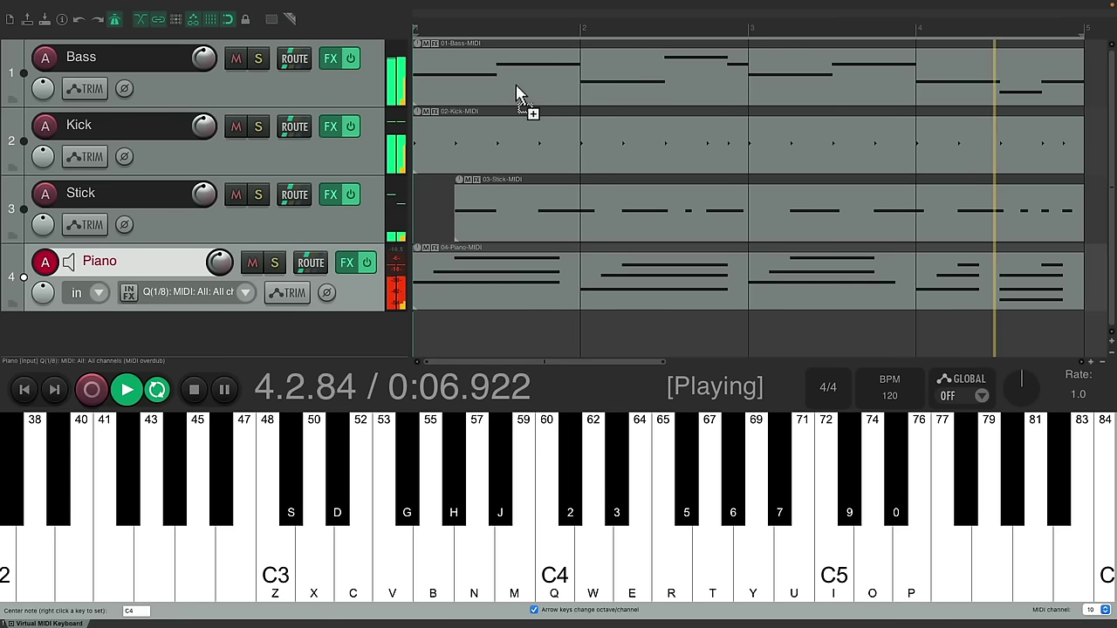
pyautogui.press('space')
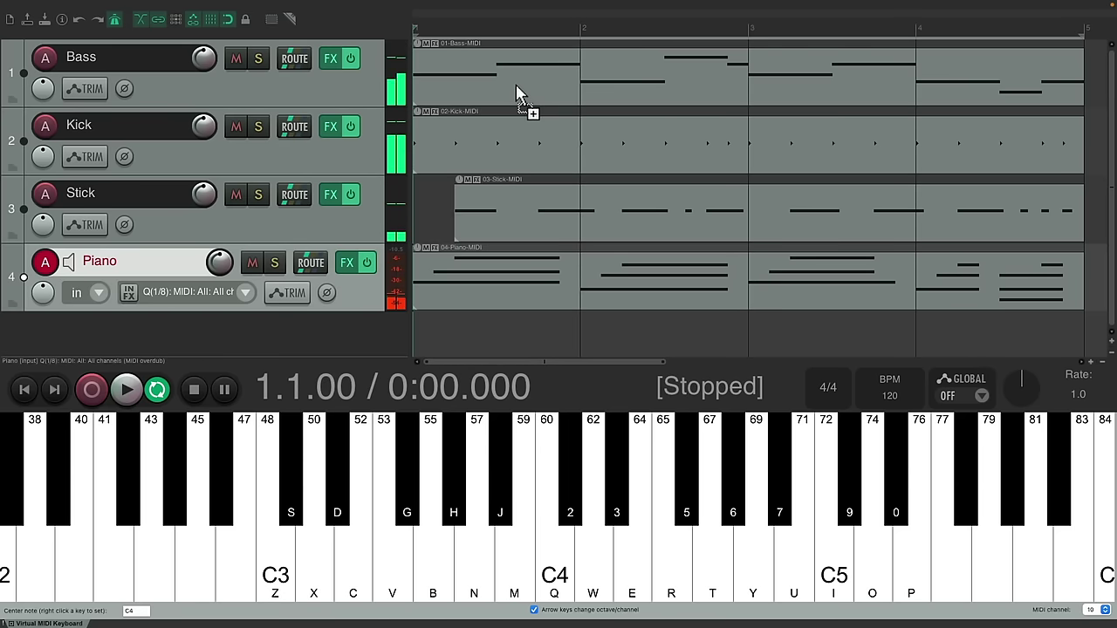
# In the MIDI editor, stretch the first three chords' notes to the following bar lines
pyautogui.doubleClick(524, 269)
pyautogui.moveTo(294, 124); pyautogui.dragTo(326, 124)
pyautogui.moveTo(294, 212); pyautogui.dragTo(326, 212)
pyautogui.moveTo(292, 278); pyautogui.dragTo(326, 278)
pyautogui.moveTo(536, 323); pyautogui.dragTo(567, 323)
pyautogui.moveTo(536, 234); pyautogui.dragTo(568, 234)
pyautogui.moveTo(536, 168); pyautogui.dragTo(567, 168)
pyautogui.moveTo(747, 124); pyautogui.dragTo(808, 124)
pyautogui.moveTo(747, 212); pyautogui.dragTo(808, 212)
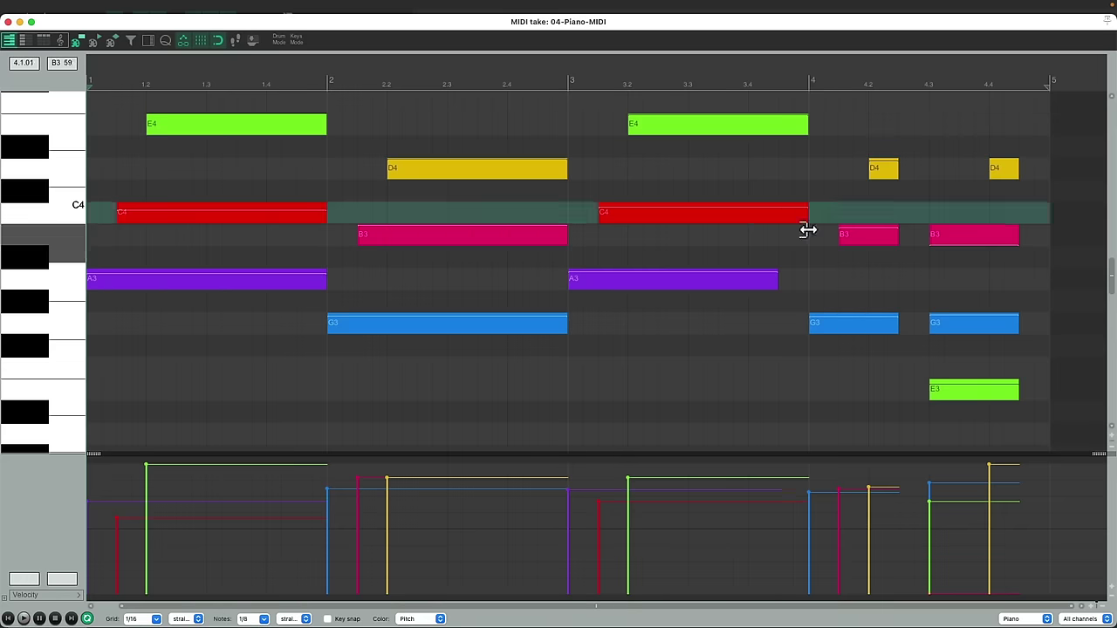
pyautogui.moveTo(778, 278); pyautogui.dragTo(808, 278)
# Extend the bar-4 chord notes and E3 to the end of bar 4, then play it back
pyautogui.moveTo(894, 325); pyautogui.dragTo(928, 325)
pyautogui.moveTo(896, 234); pyautogui.dragTo(929, 234)
pyautogui.moveTo(896, 168); pyautogui.dragTo(928, 169)
pyautogui.moveTo(1016, 168); pyautogui.dragTo(1049, 169)
pyautogui.moveTo(1017, 234); pyautogui.dragTo(1050, 234)
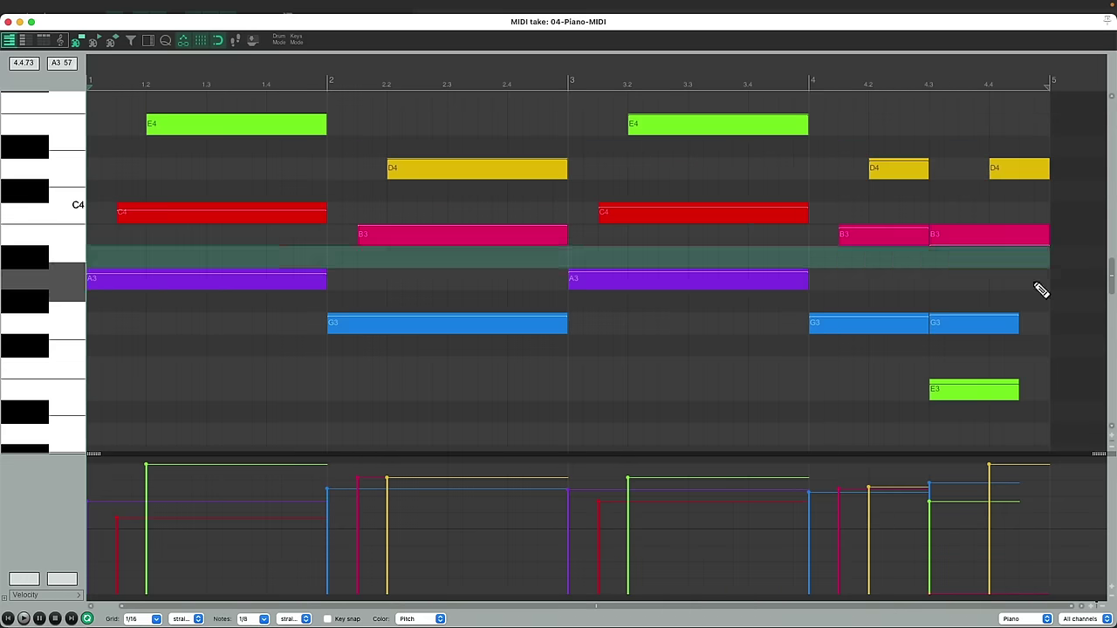
pyautogui.moveTo(1017, 323); pyautogui.dragTo(1049, 323)
pyautogui.moveTo(1016, 390); pyautogui.dragTo(1050, 400)
pyautogui.press('space')
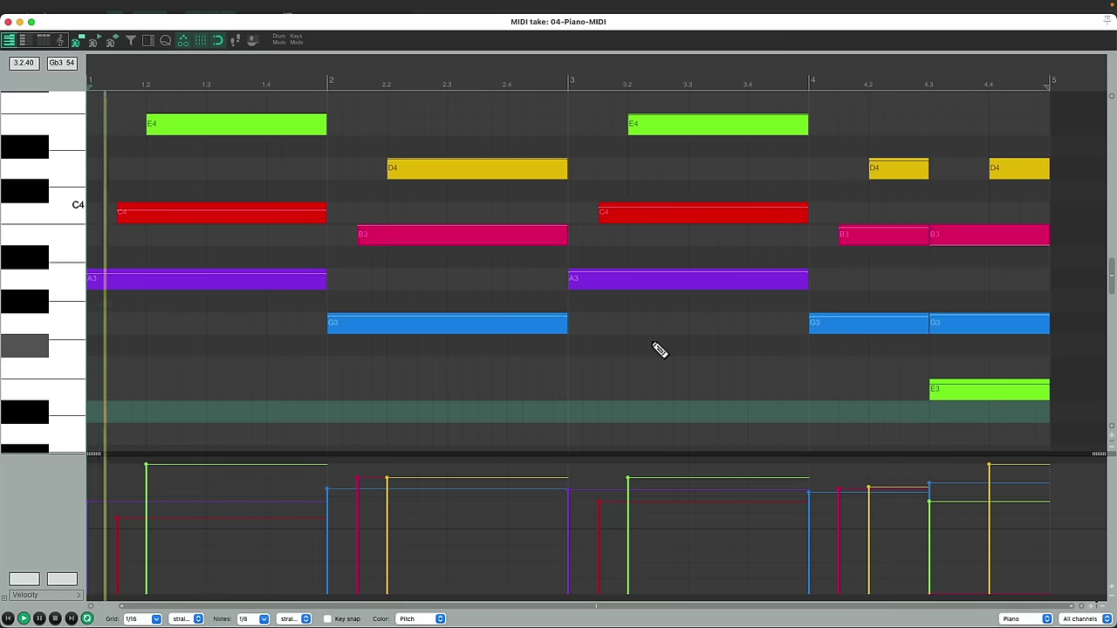
pyautogui.press('space')
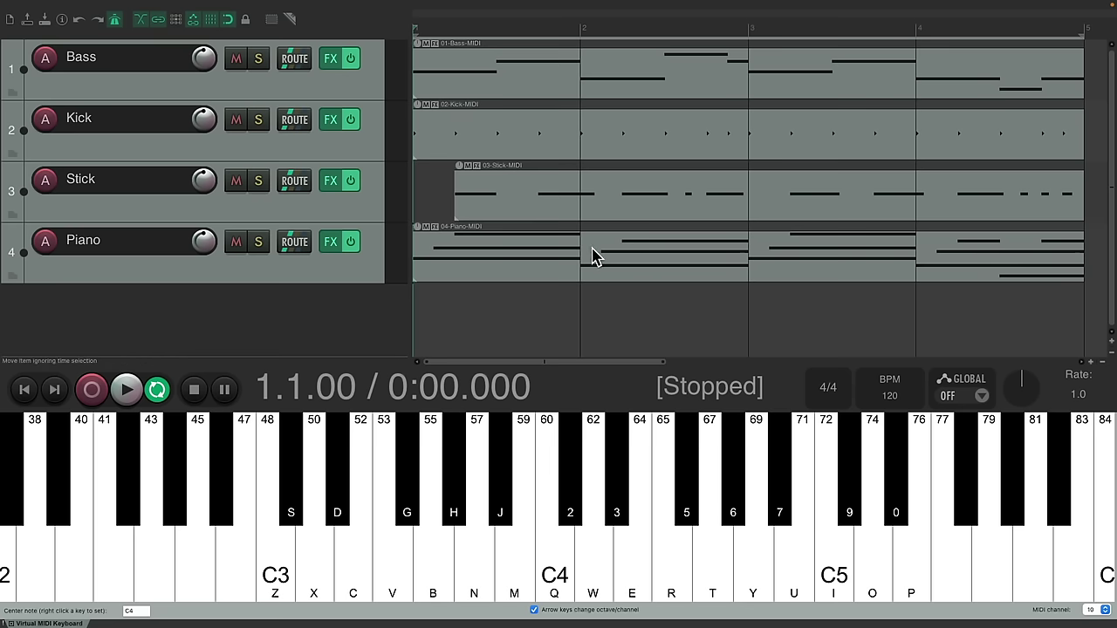
# Duplicate Piano into a track named Strings, delete its copied item, and open its Analog Lab V
pyautogui.rightClick(365, 267)
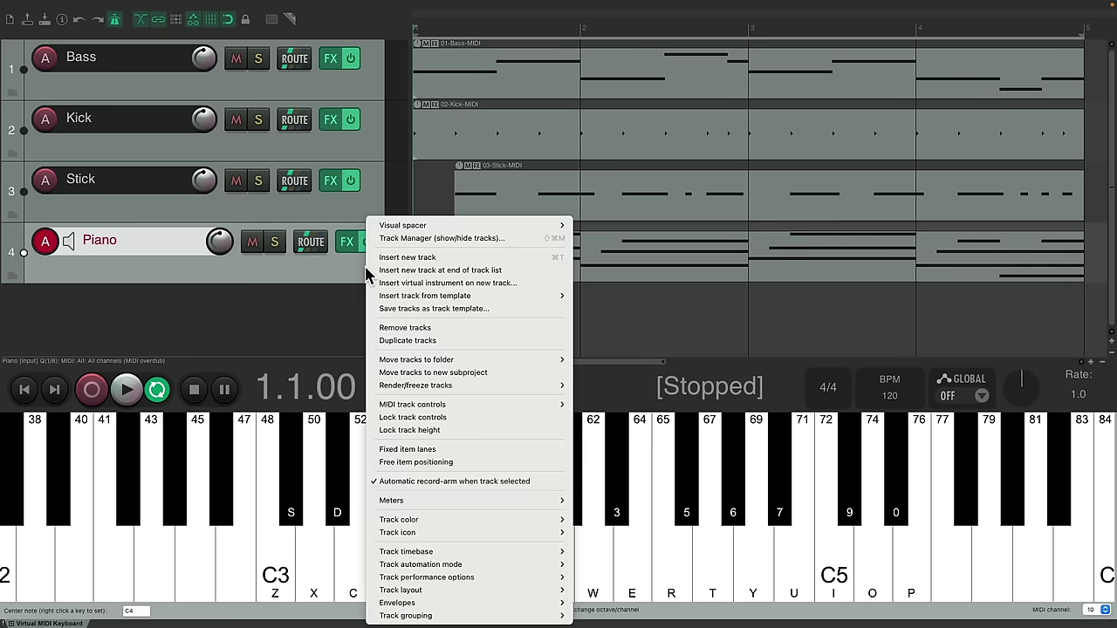
pyautogui.click(377, 341)
pyautogui.doubleClick(169, 315)
pyautogui.write('Strings')
pyautogui.press('Return')
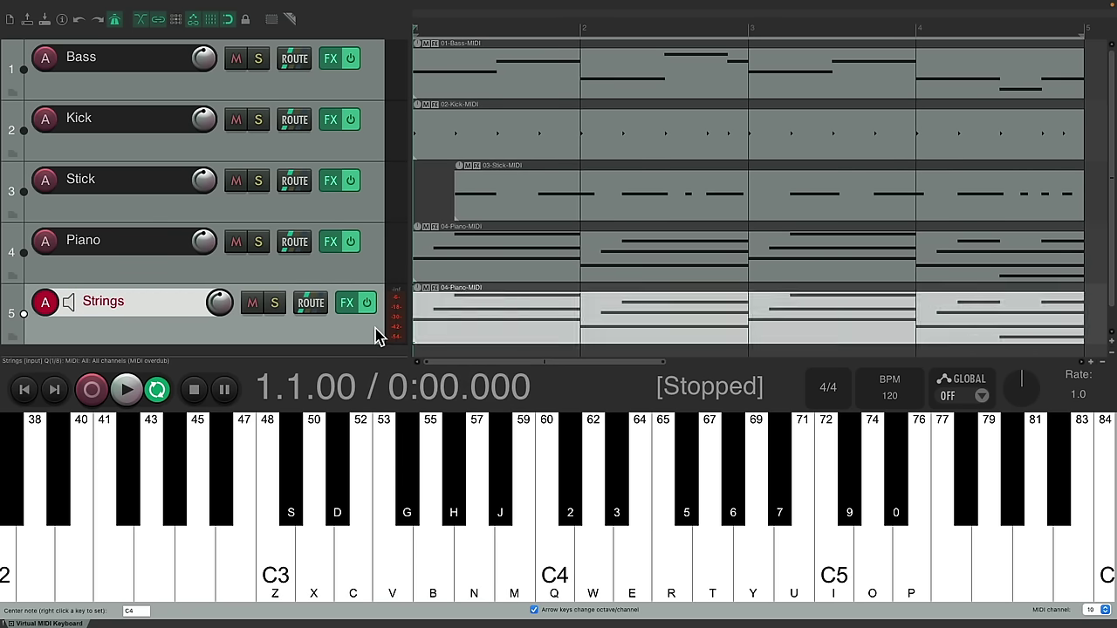
pyautogui.press('Delete')
pyautogui.click(349, 305)
# Audition Strings presets like Stereo Tron Strings and Soft Harp, settle on Celtic Village, close the window
pyautogui.click(508, 63)
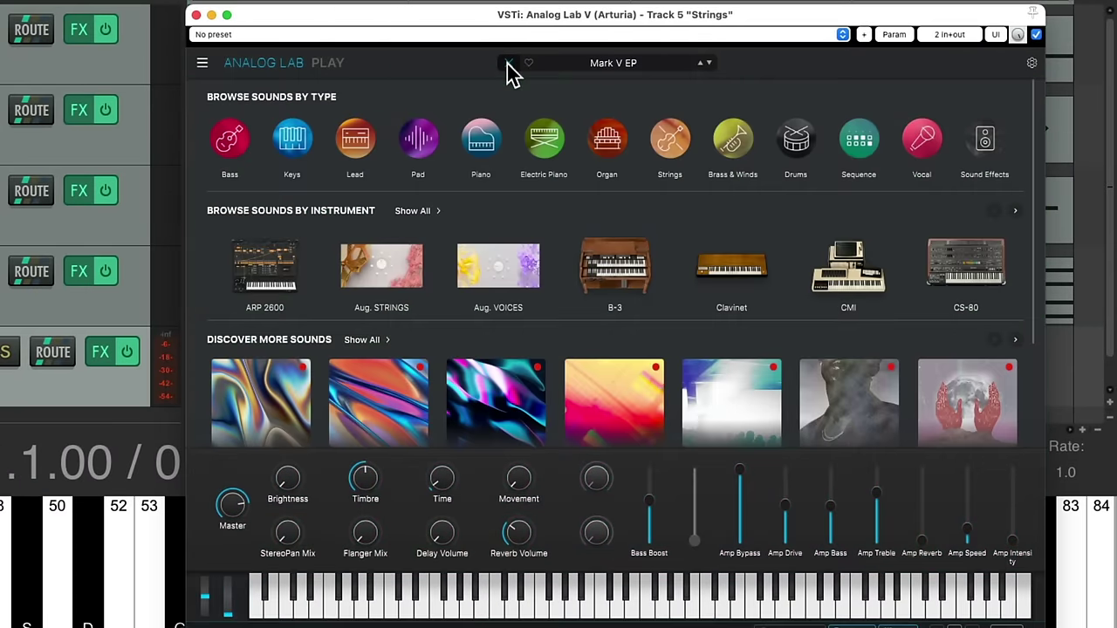
pyautogui.click(670, 140)
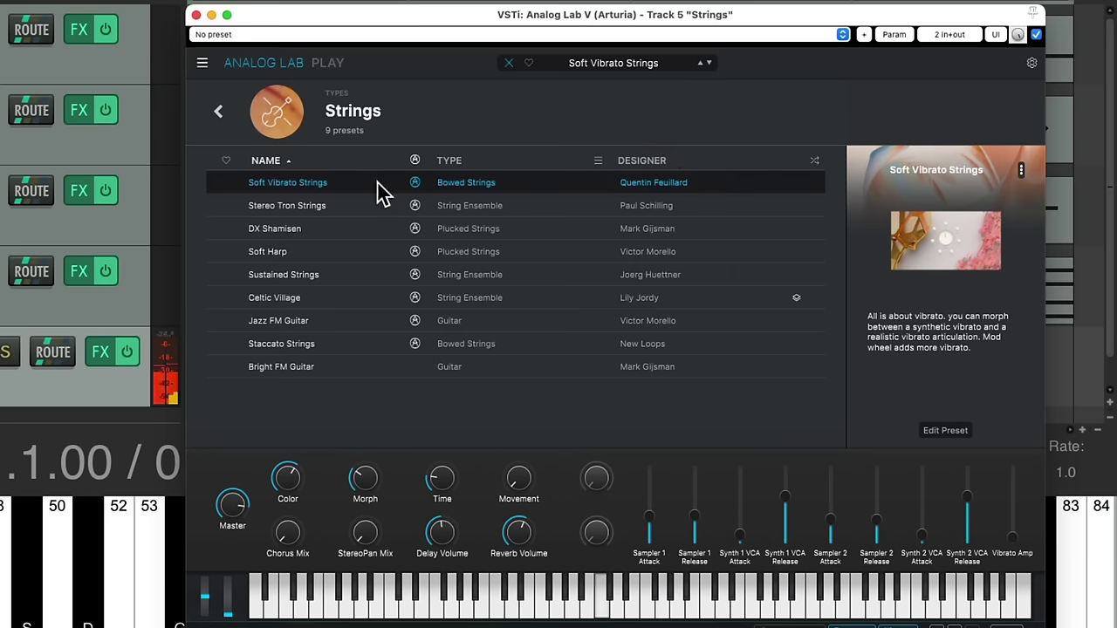
pyautogui.press('Down')
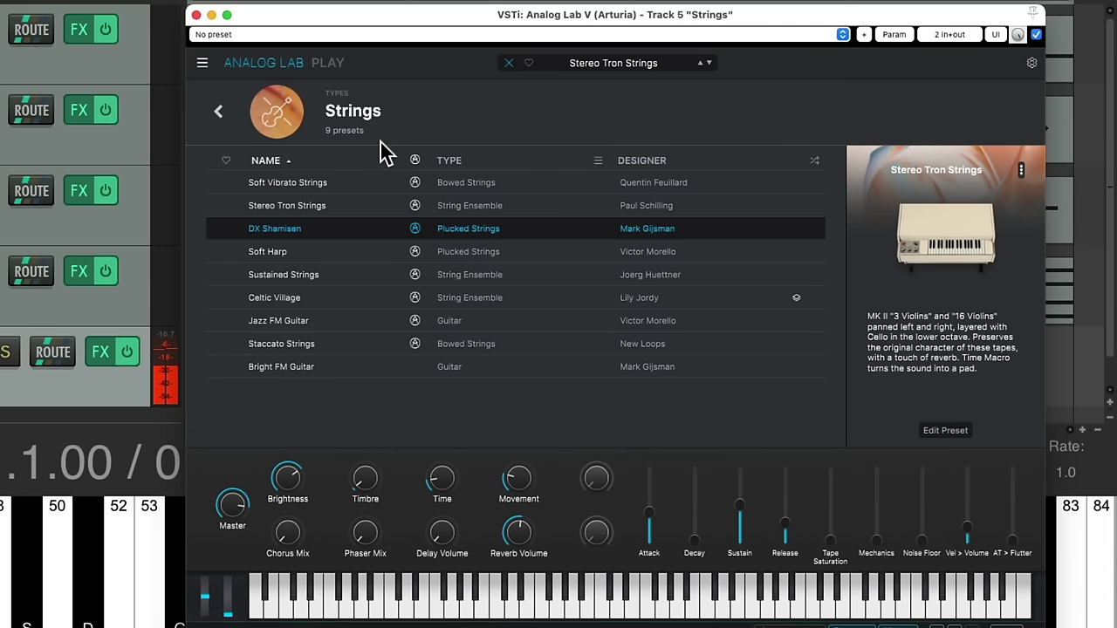
pyautogui.press('Down')
pyautogui.press('Down')
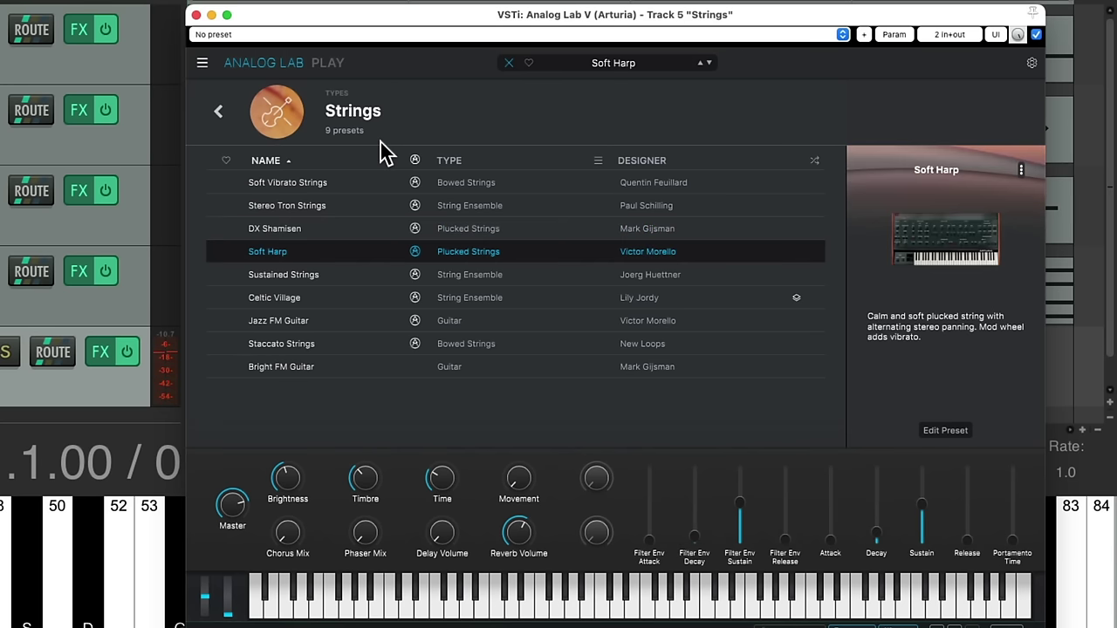
pyautogui.press('Down')
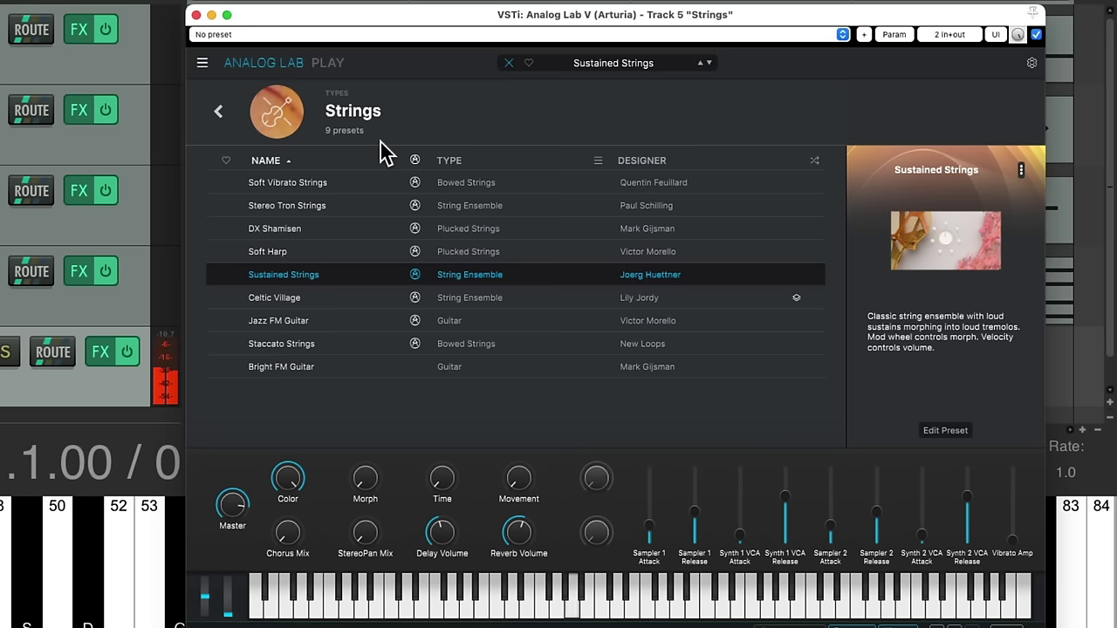
pyautogui.press('Down')
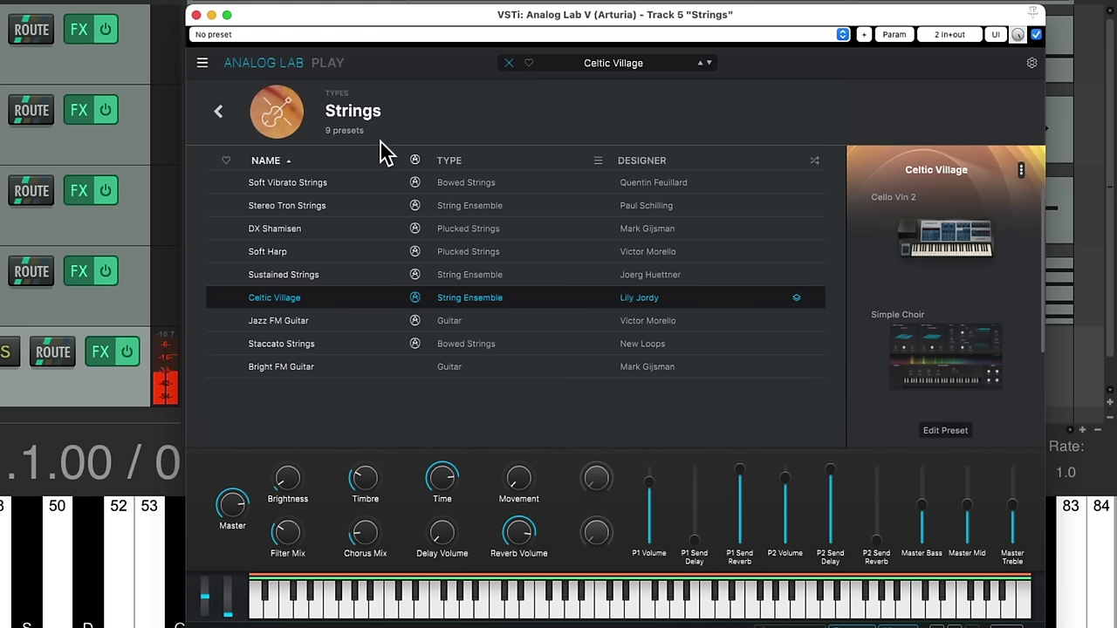
pyautogui.click(196, 15)
# Record held string notes, starting on note 69, over four bars, then stop recording and playback
pyautogui.hotkey('ctrl', 'r')
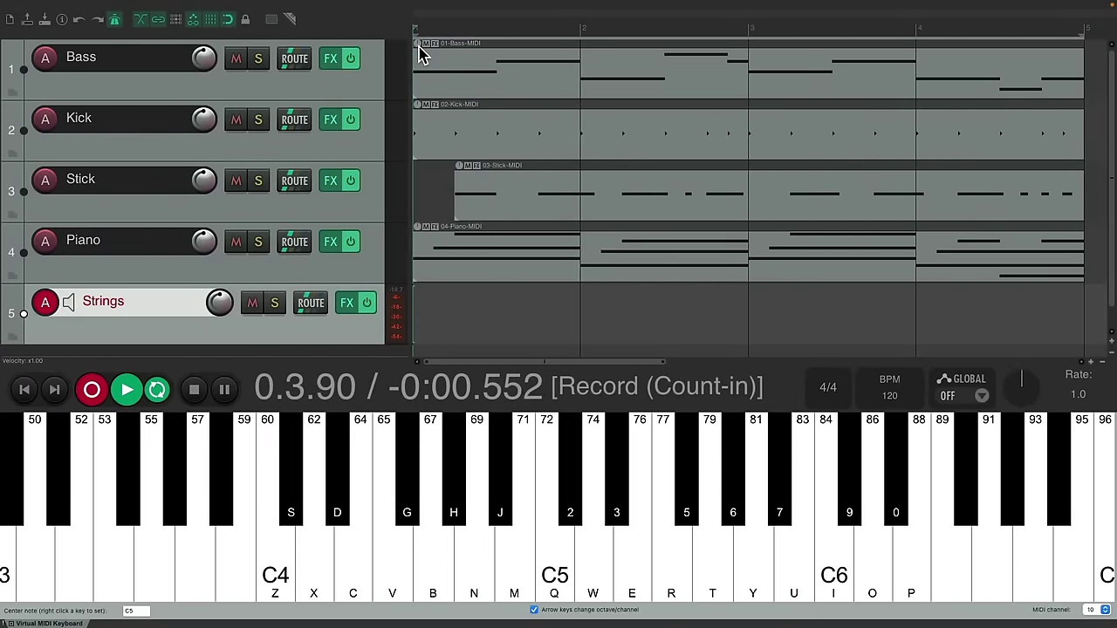
pyautogui.press('n')
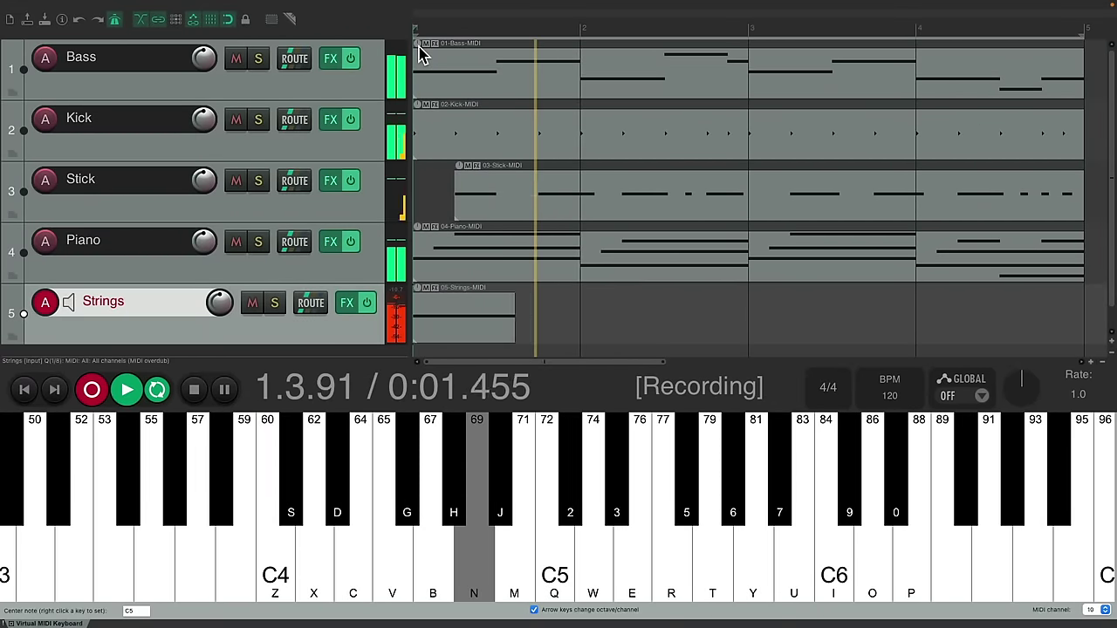
pyautogui.press('n')
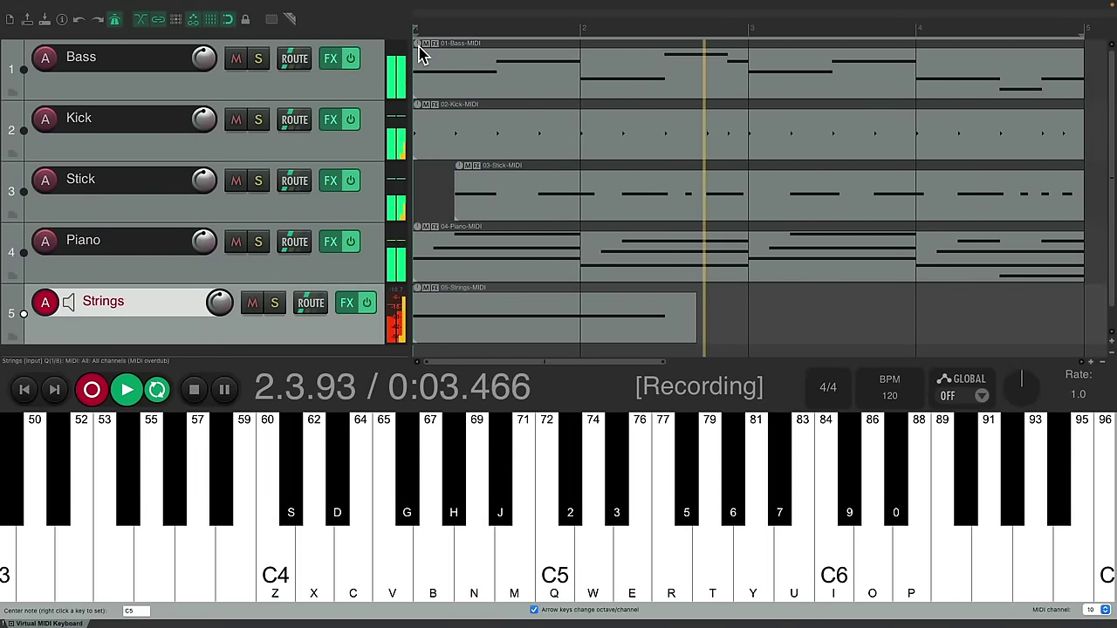
pyautogui.press('m')
pyautogui.press('q')
pyautogui.press('m')
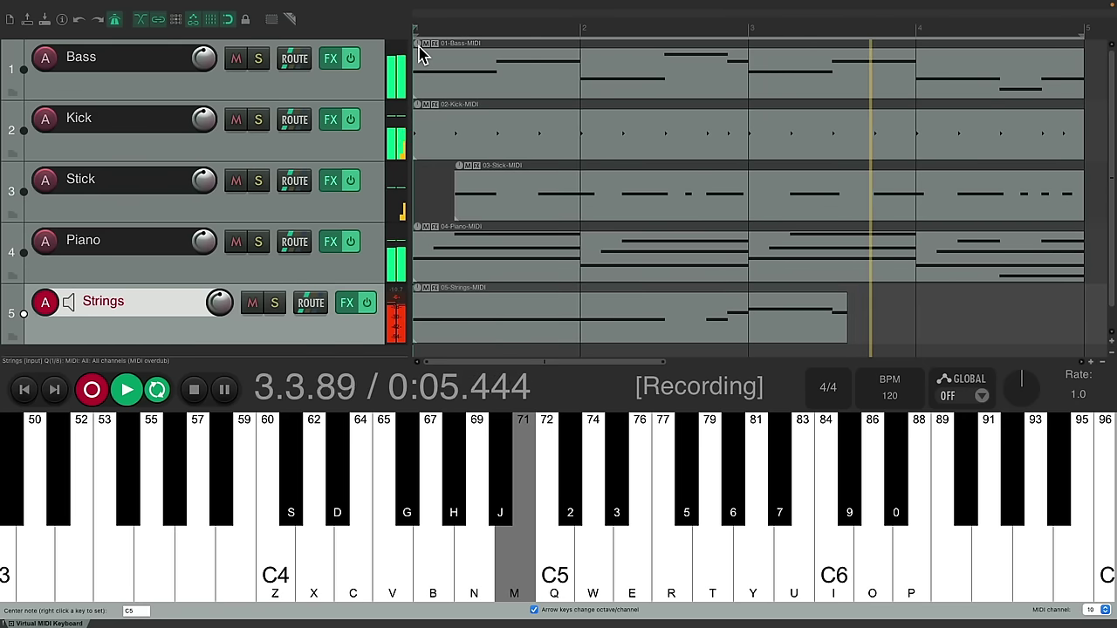
pyautogui.press('c')
pyautogui.press('c')
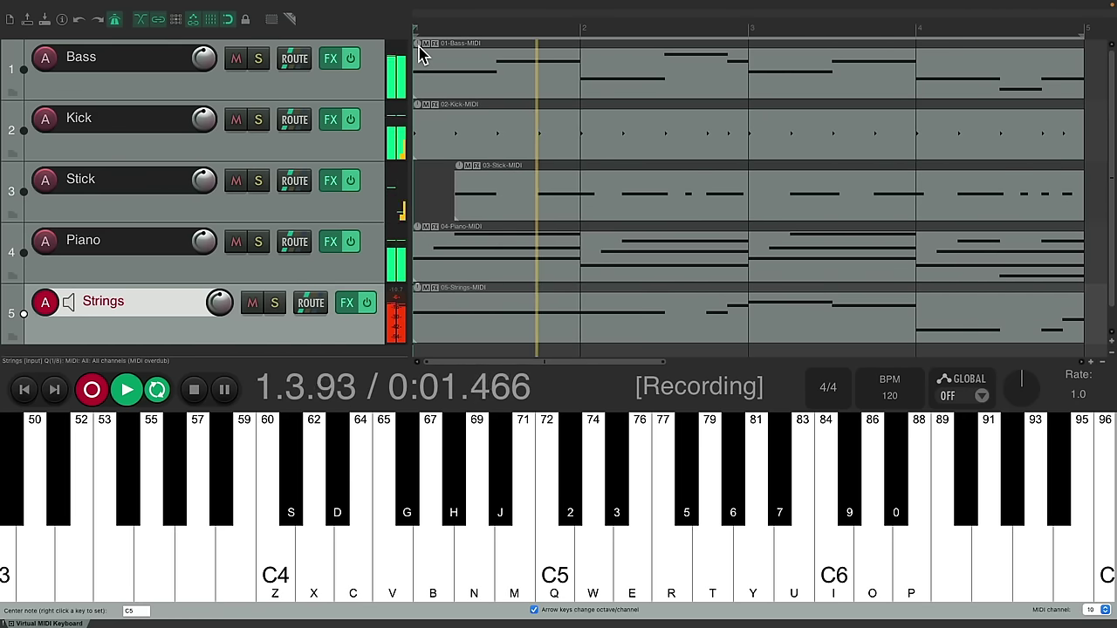
pyautogui.hotkey('ctrl', 'r')
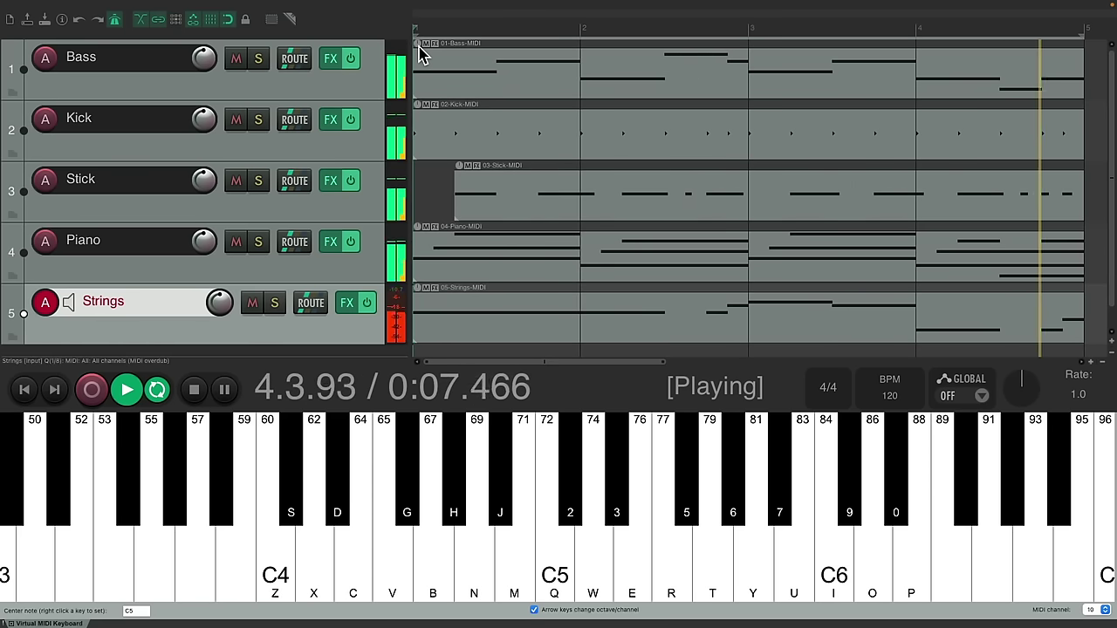
pyautogui.press('space')
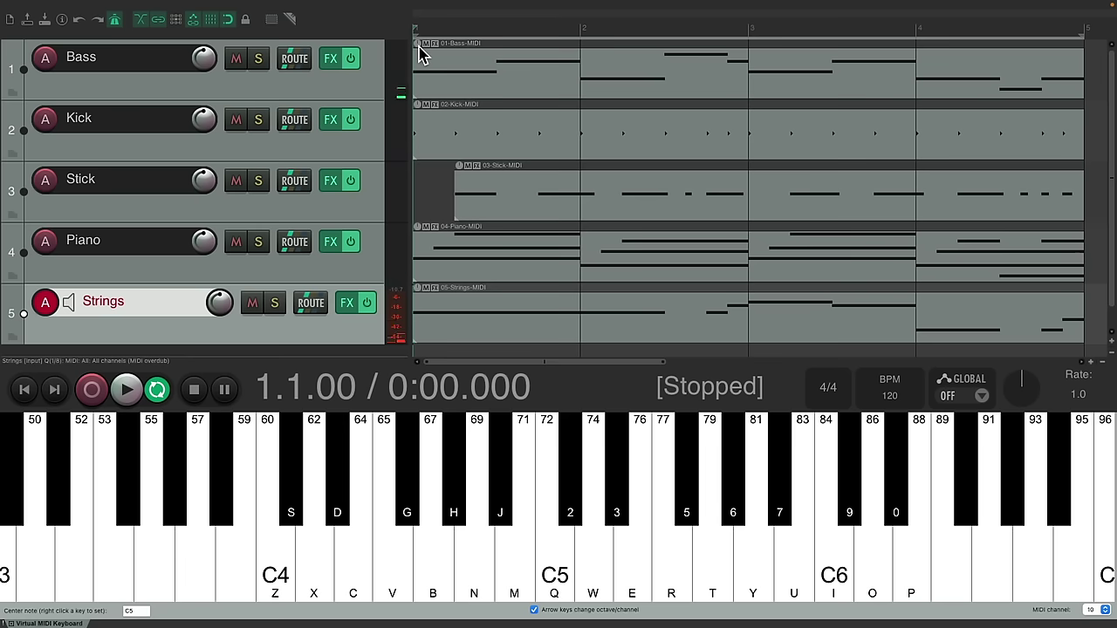
# Duplicate the Strings track into a sixth track and open its Analog Lab V plugin
pyautogui.scroll(-3, 474, 65)
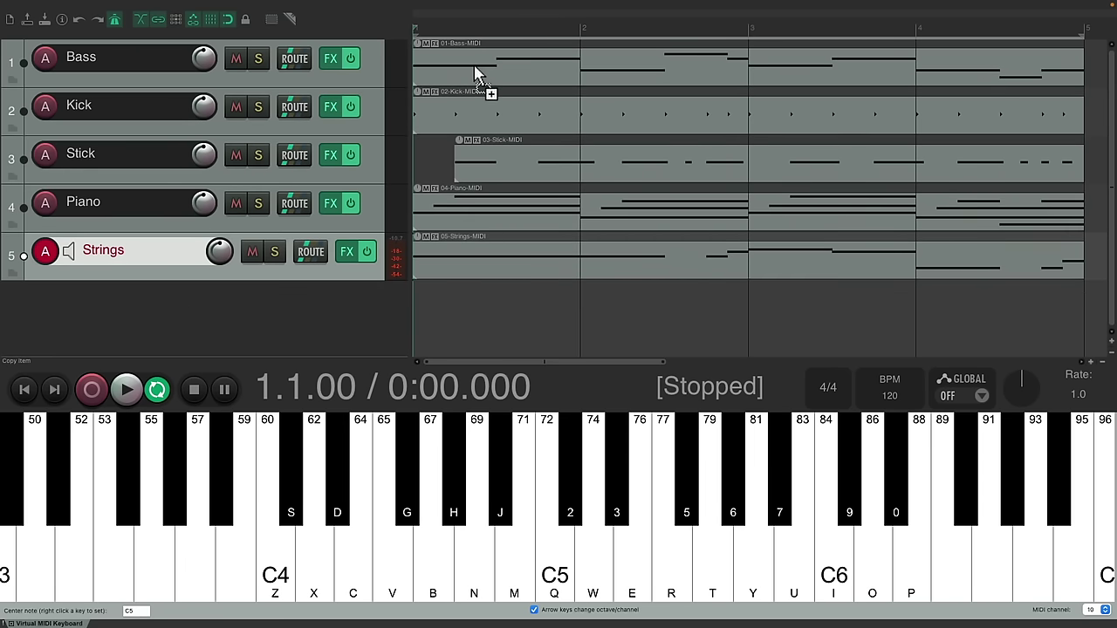
pyautogui.rightClick(342, 275)
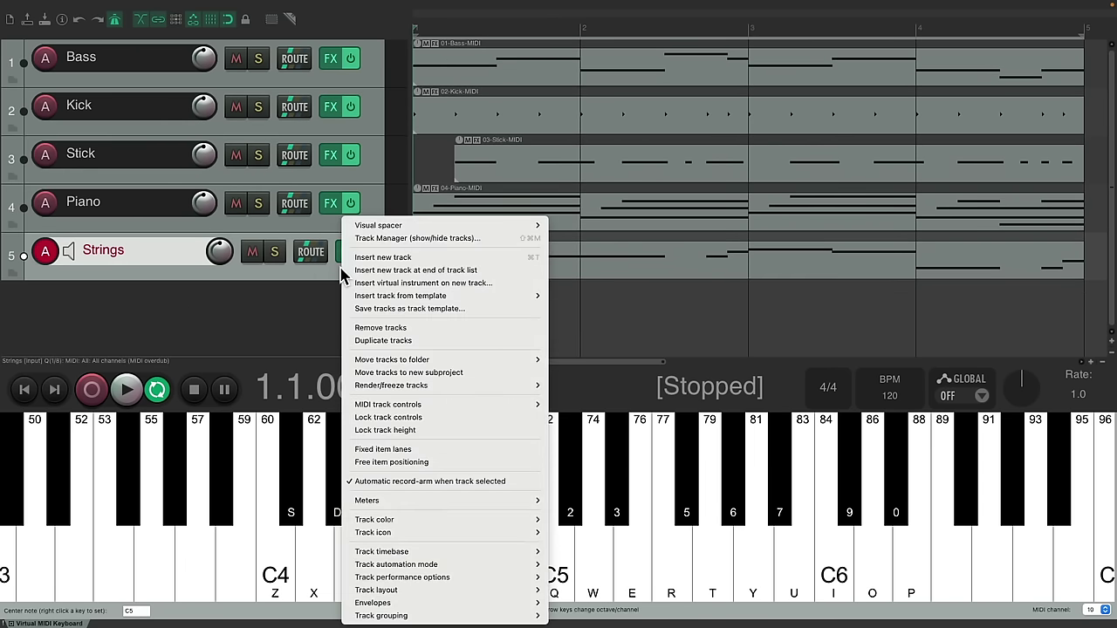
pyautogui.click(358, 340)
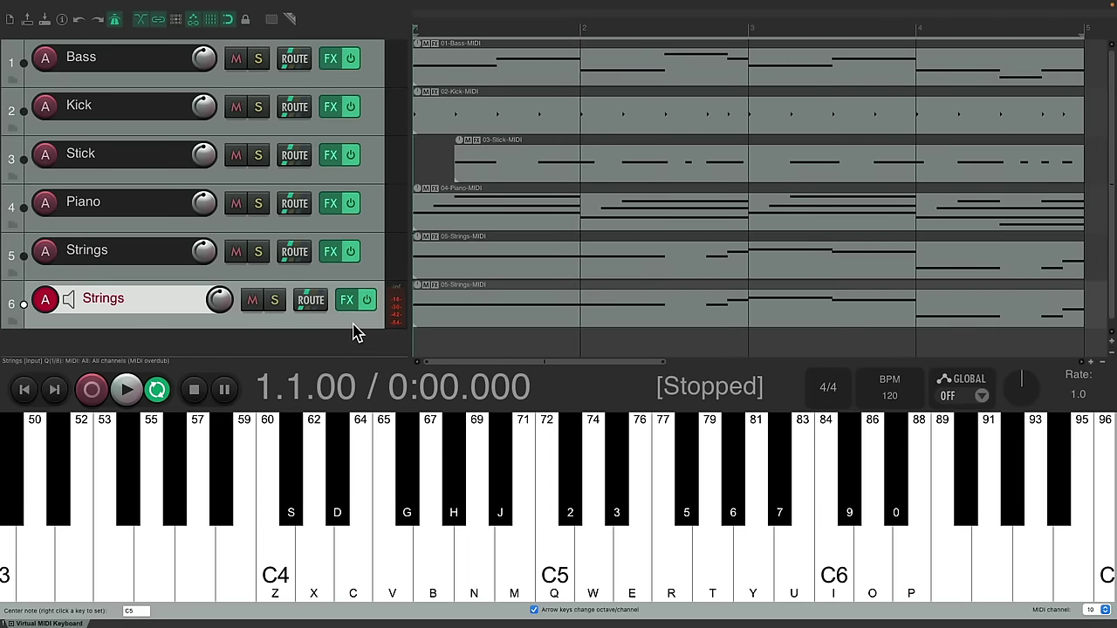
pyautogui.click(356, 331)
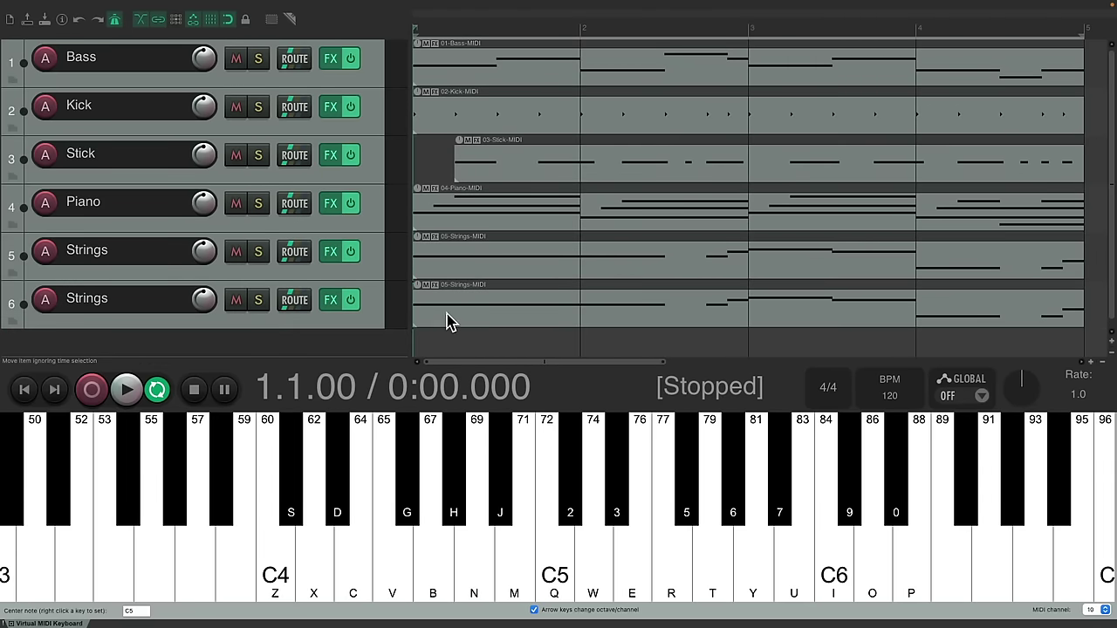
pyautogui.click(332, 302)
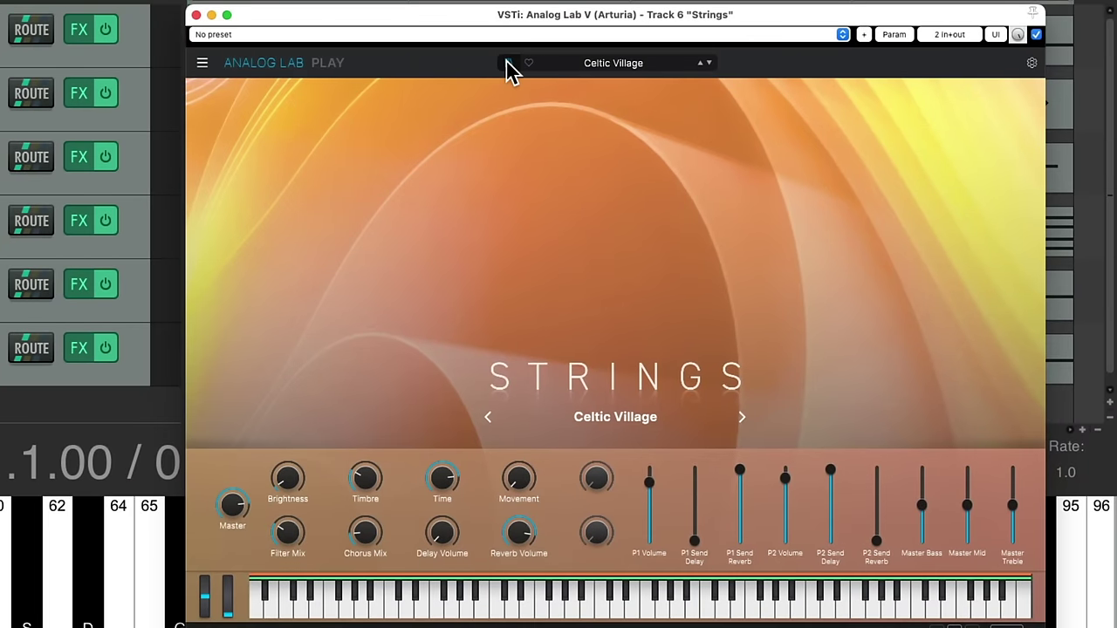
# Load the Vocal preset 'Voices and Strings' on track 6's Analog Lab V, then close the plugin window
pyautogui.click(507, 63)
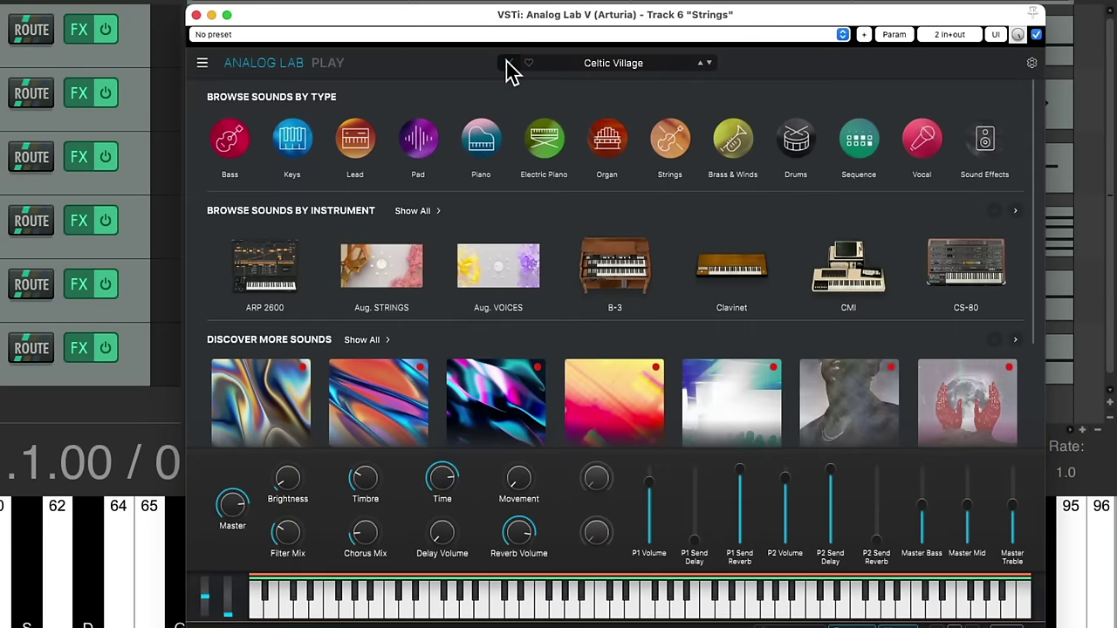
pyautogui.click(924, 144)
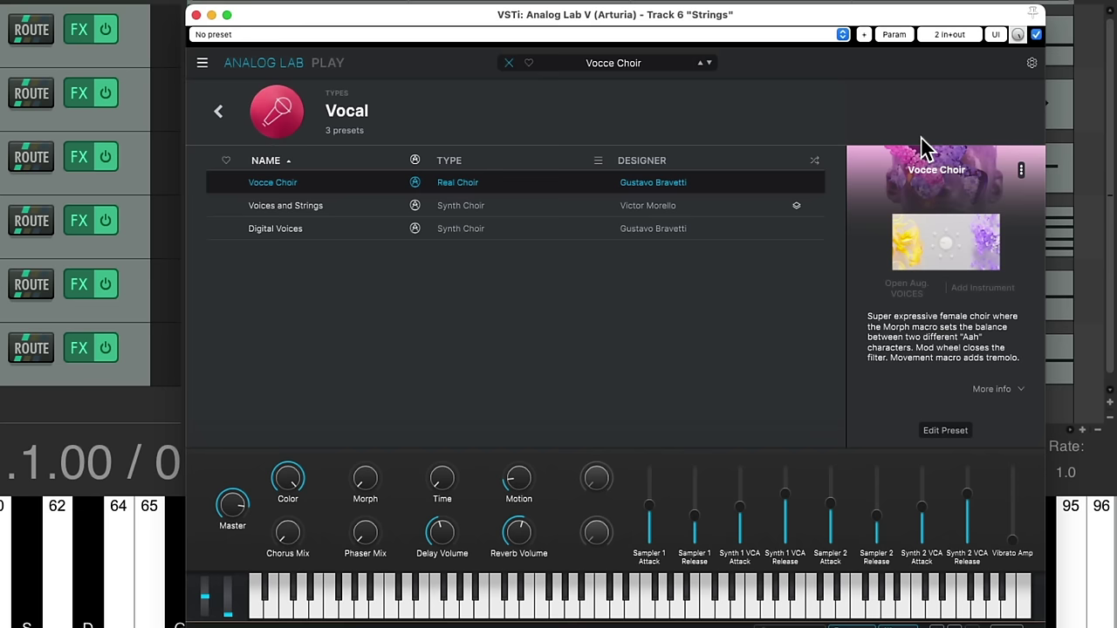
pyautogui.click(354, 208)
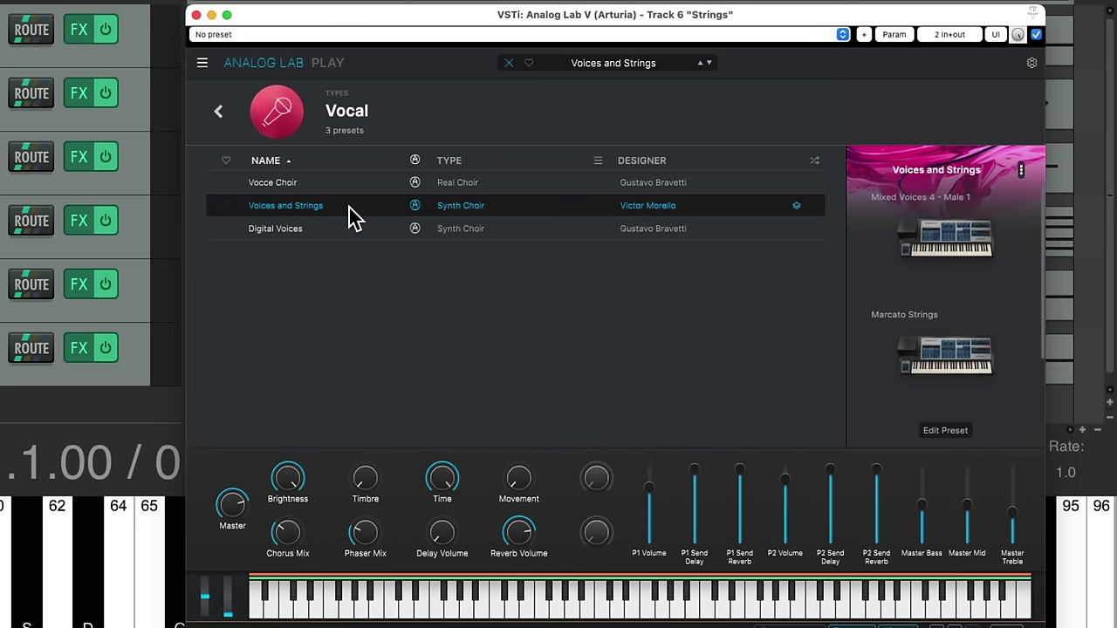
pyautogui.click(196, 15)
# Rename track 6 to 'Strings 2'
pyautogui.doubleClick(145, 300)
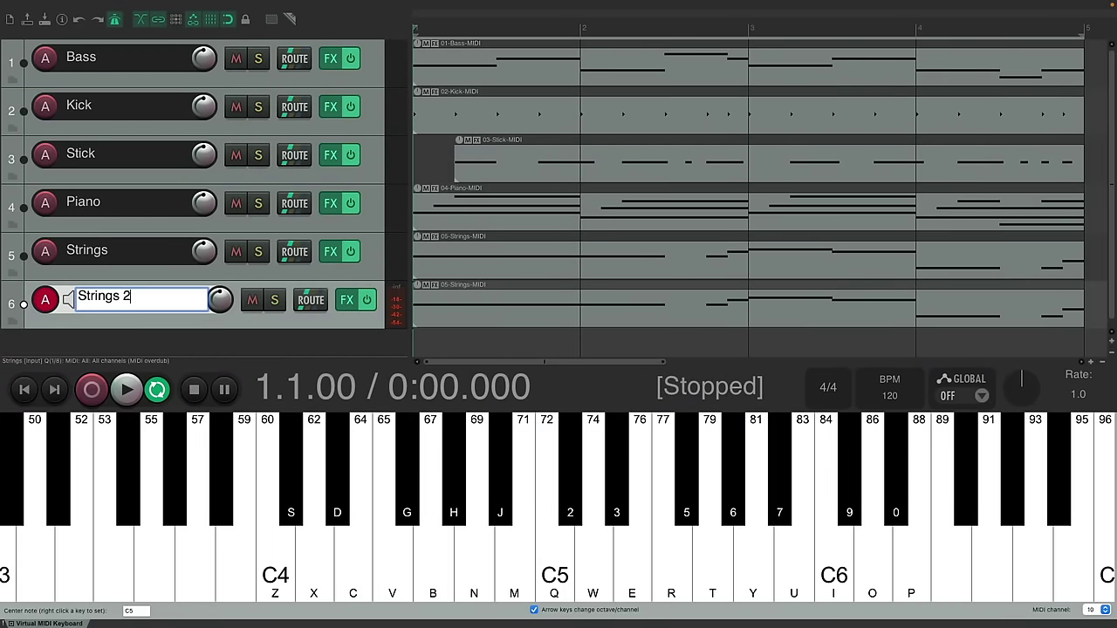
pyautogui.write('2')
pyautogui.press('Return')
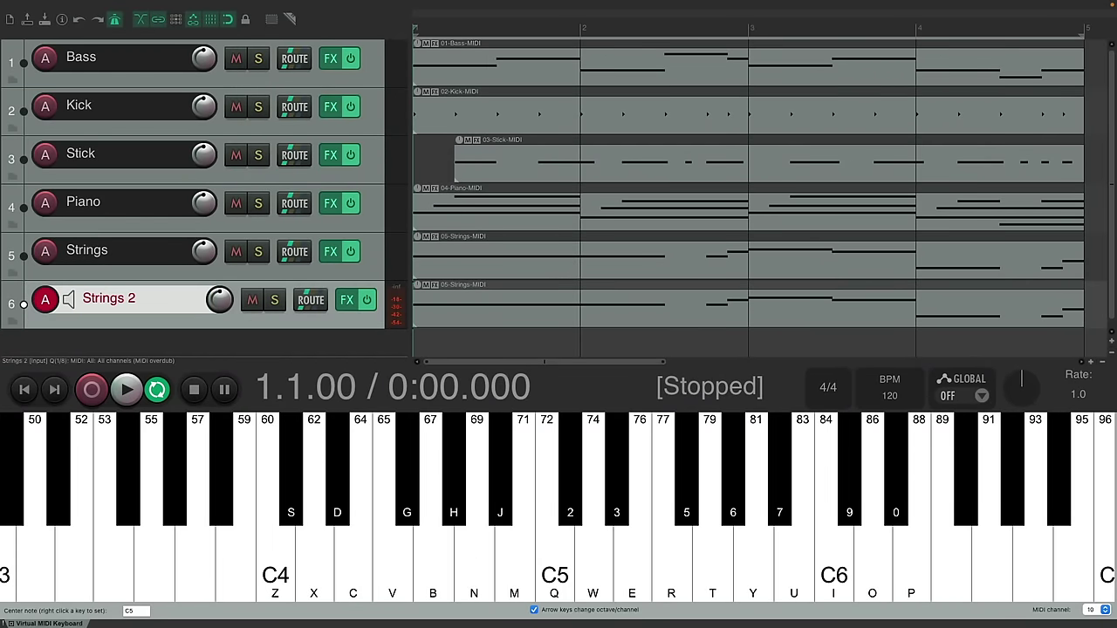
# Play Strings 2 soloed, then soloed together with Strings, and finally clear both solos
pyautogui.click(273, 302)
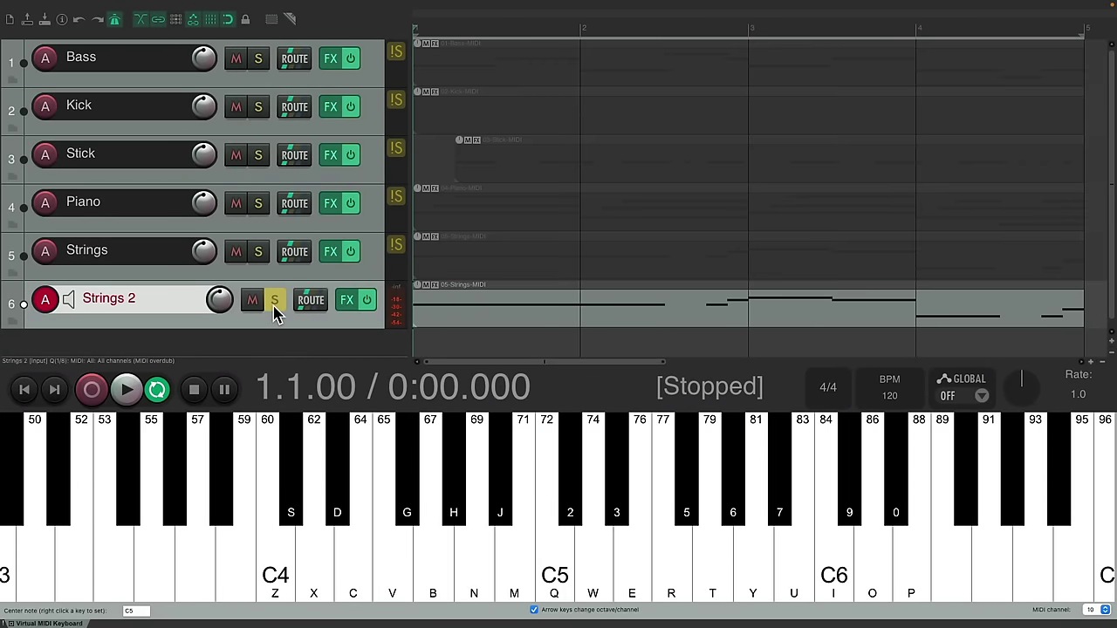
pyautogui.press('space')
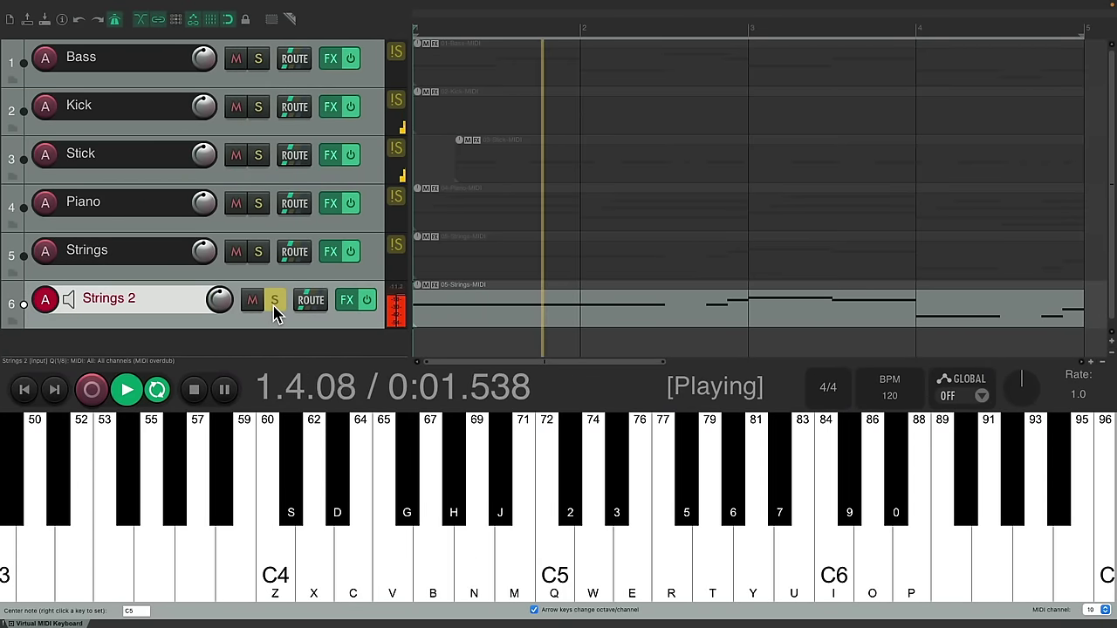
pyautogui.press('space')
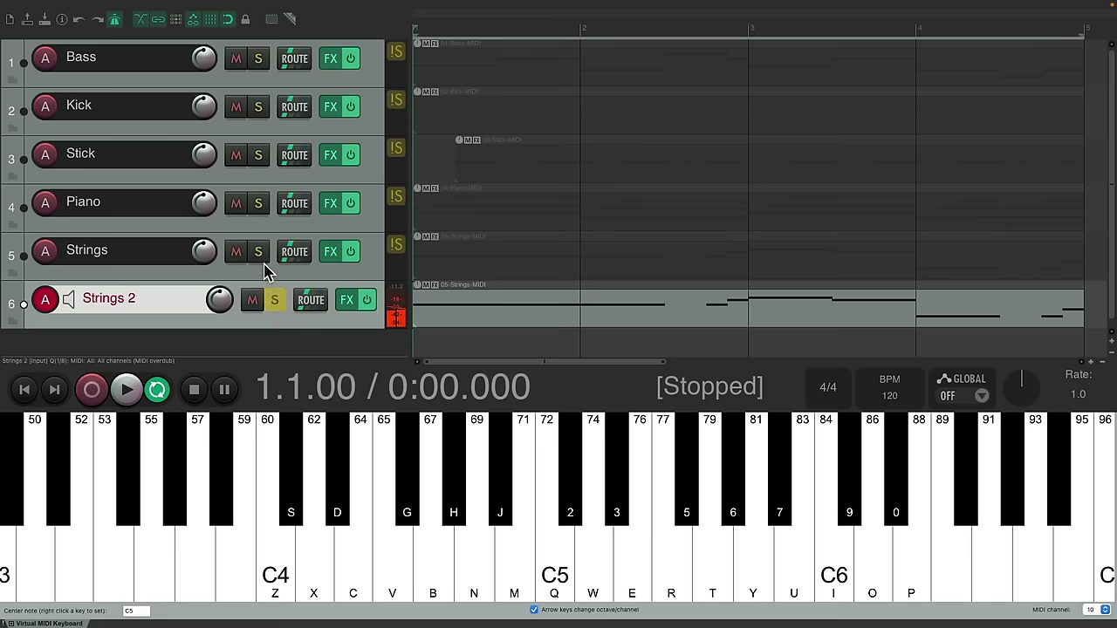
pyautogui.click(259, 252)
pyautogui.press('space')
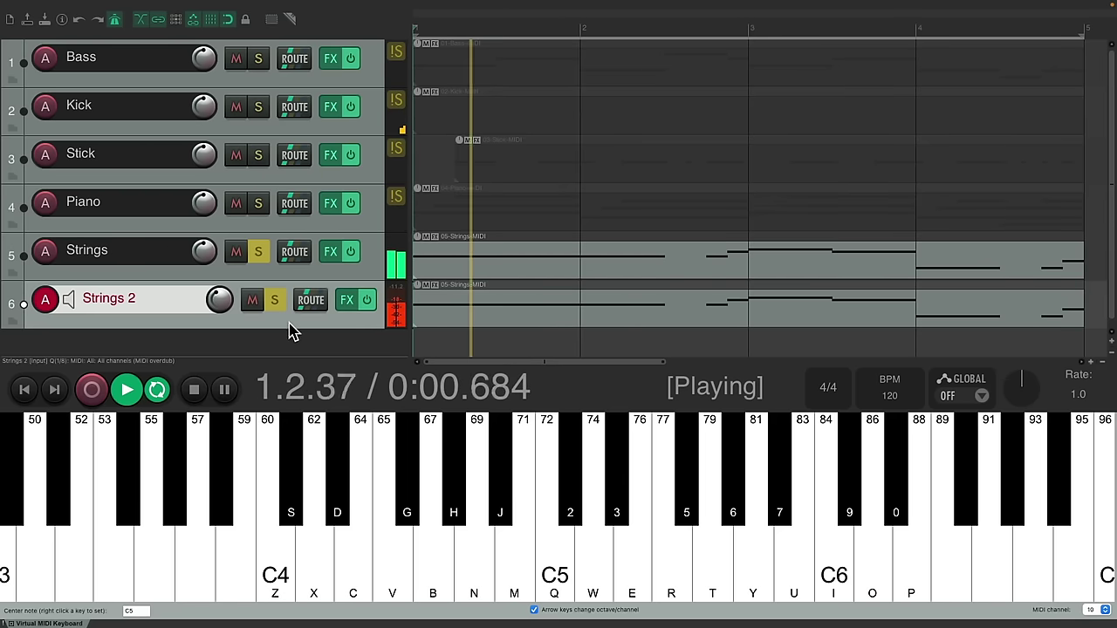
pyautogui.press('space')
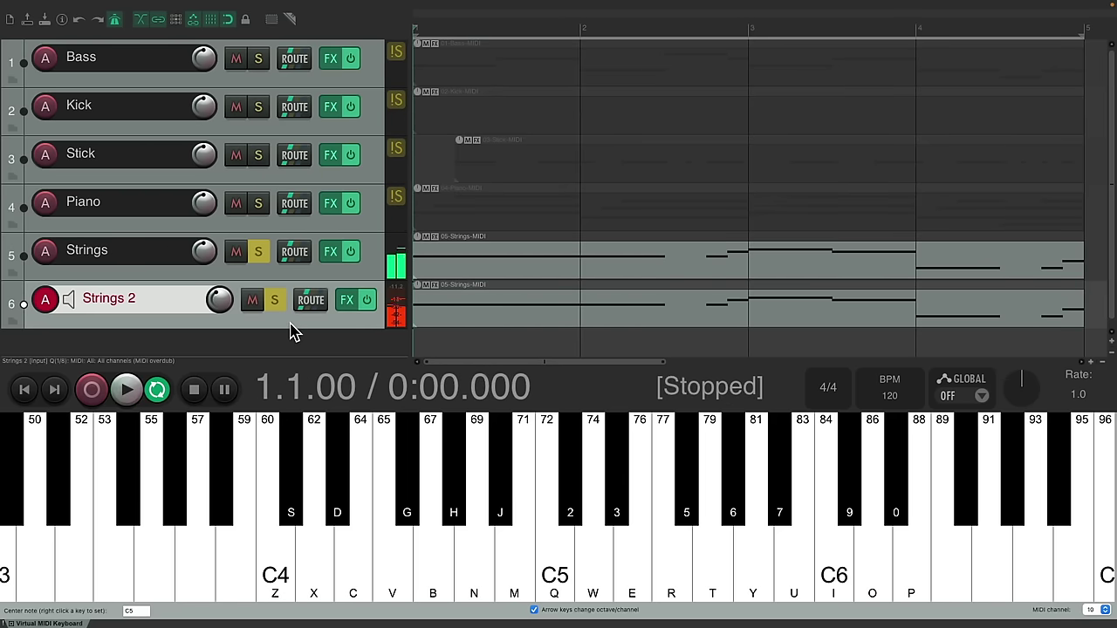
pyautogui.click(276, 300)
pyautogui.click(292, 322)
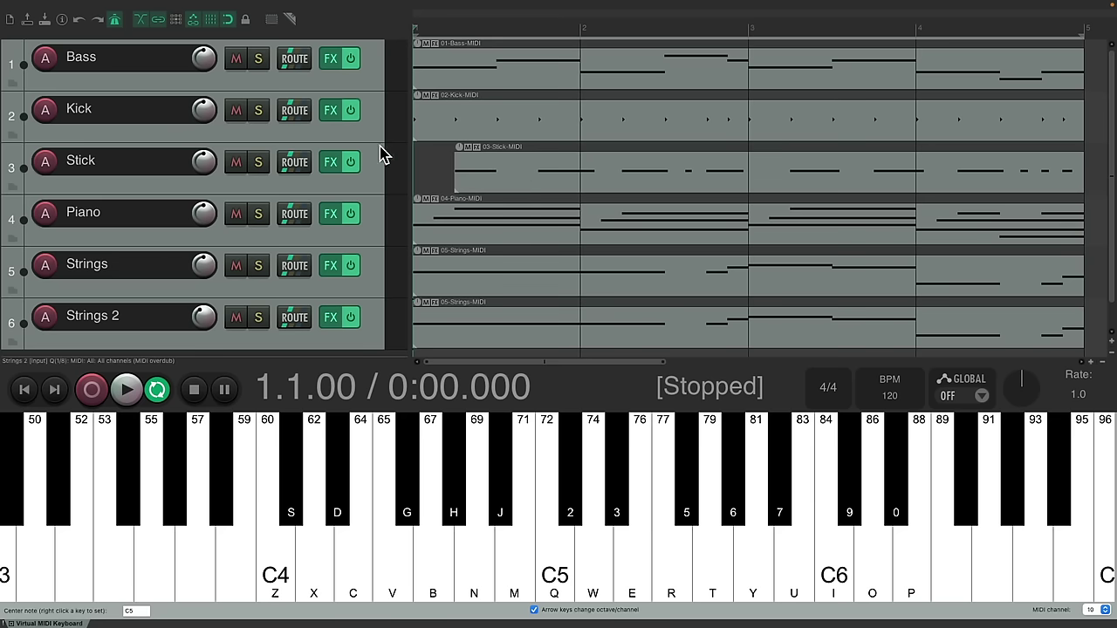
# Mute tracks 2–6, then unmute Kick, Stick, Piano, Strings and Strings 2 one by one during playback, then stop
pyautogui.moveTo(245, 111); pyautogui.dragTo(236, 324)
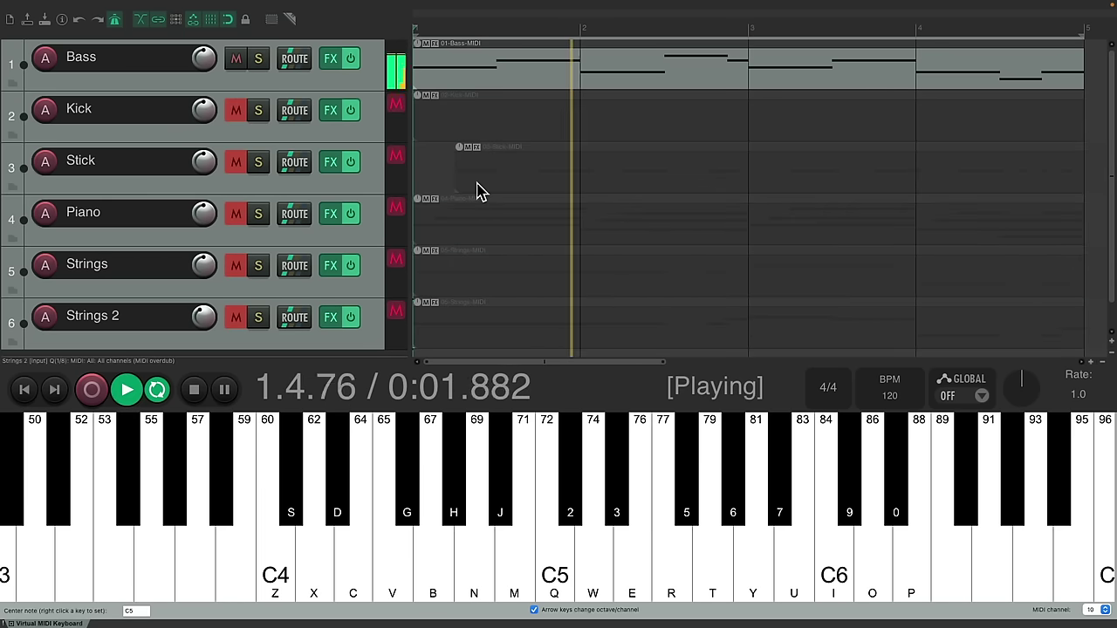
pyautogui.click(235, 112)
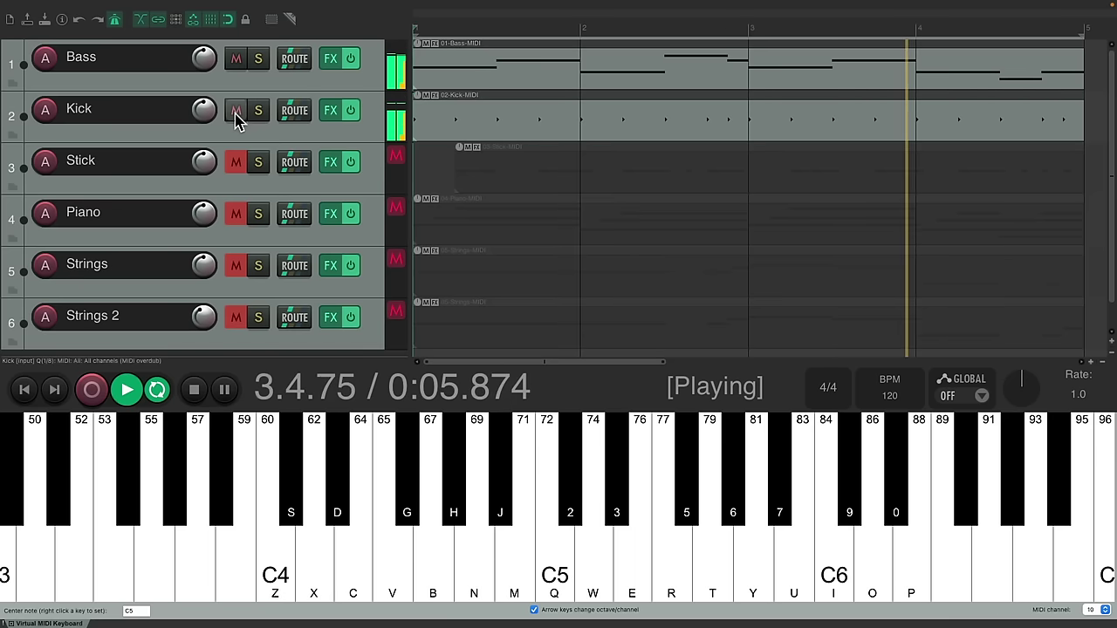
pyautogui.click(234, 162)
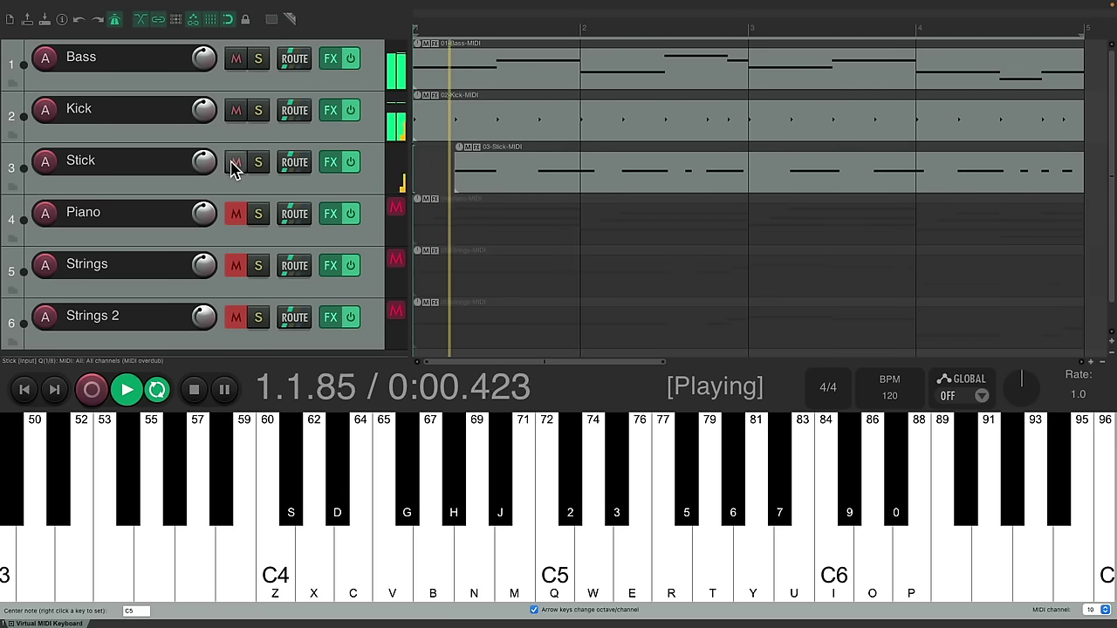
pyautogui.click(238, 224)
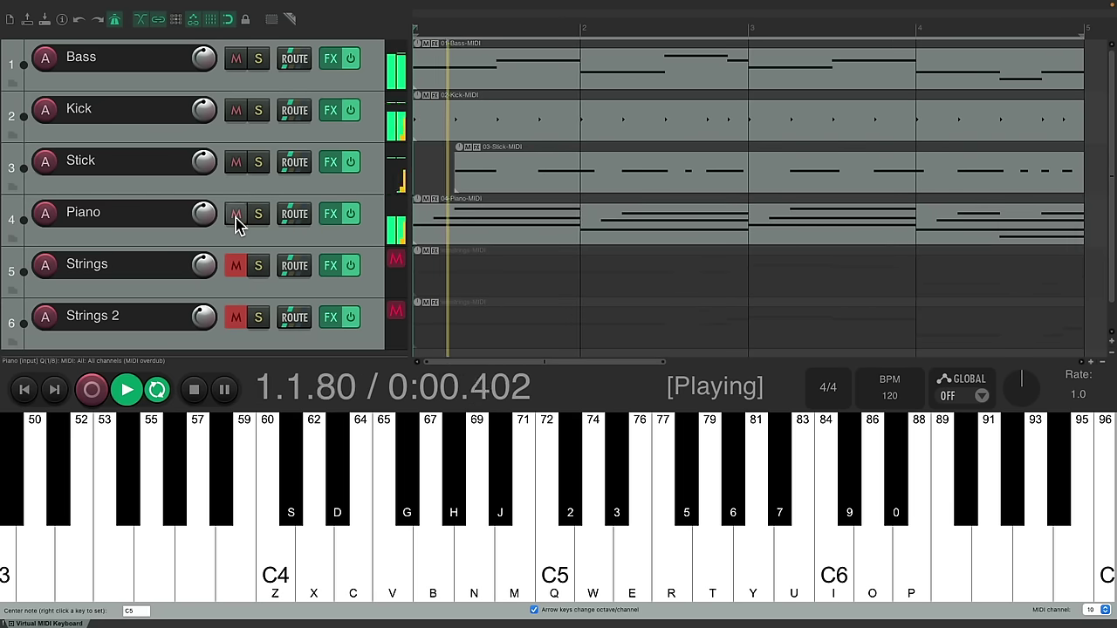
pyautogui.click(238, 266)
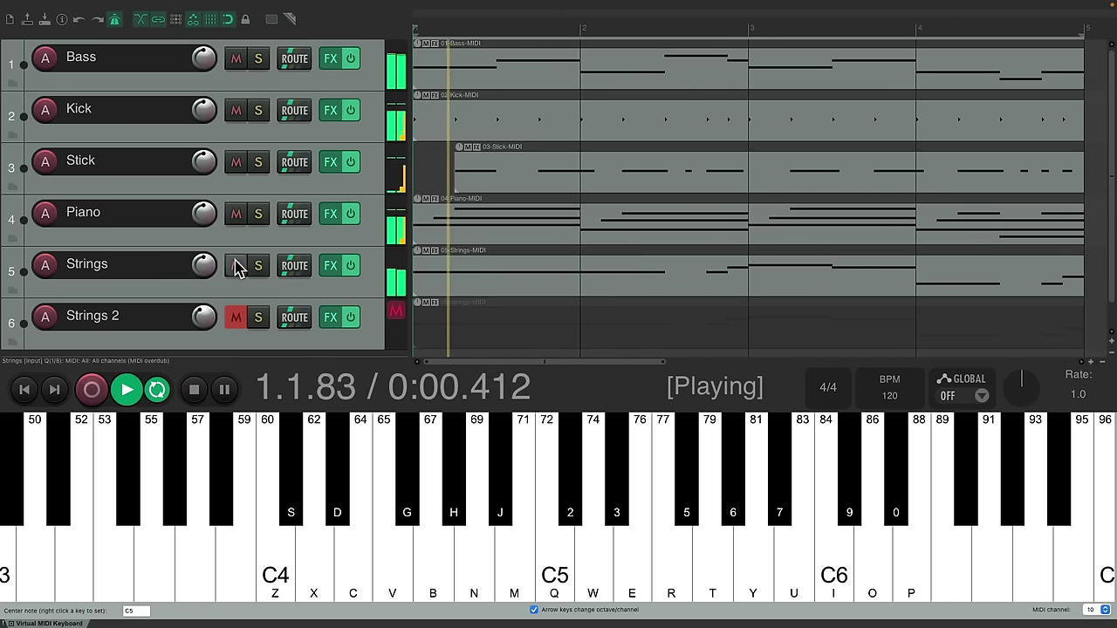
pyautogui.click(237, 320)
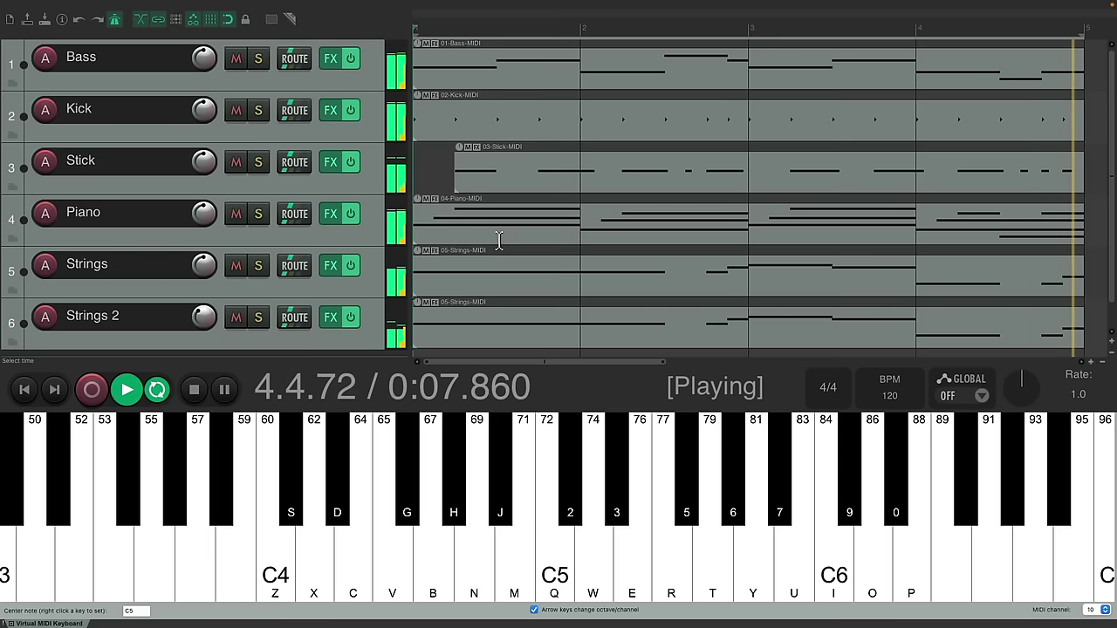
pyautogui.press('space')
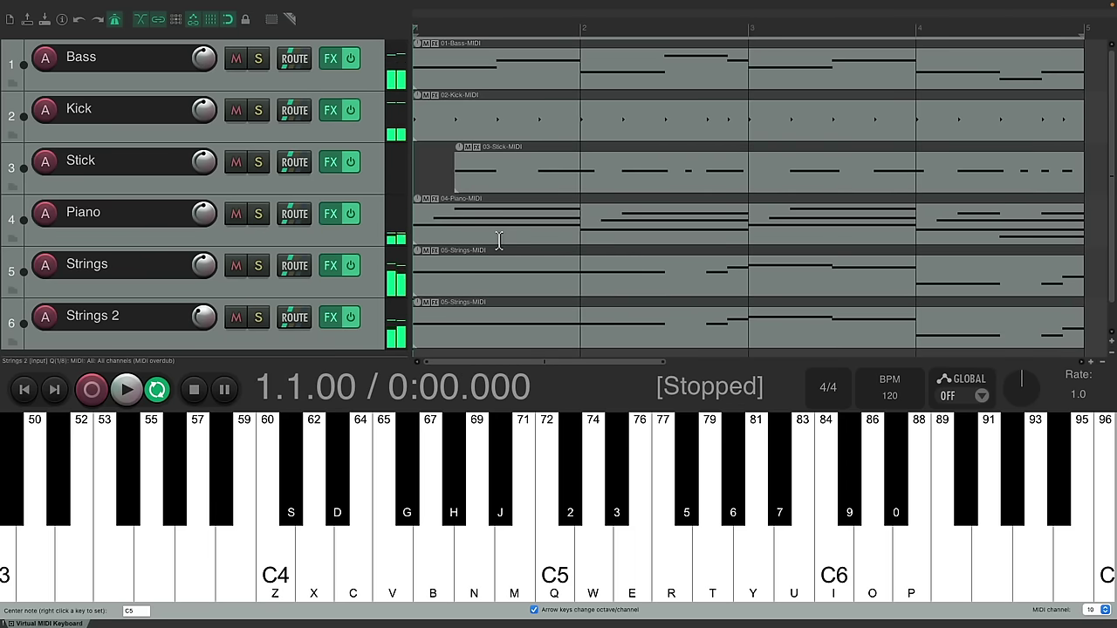